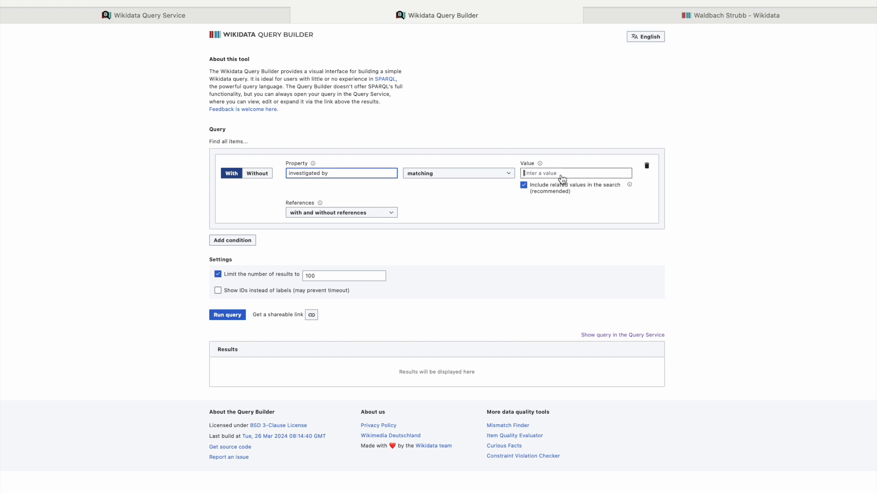
Set the investigated by condition's value to Art Looting Investigation Unit and exclude related values from the search.
text(oss n)
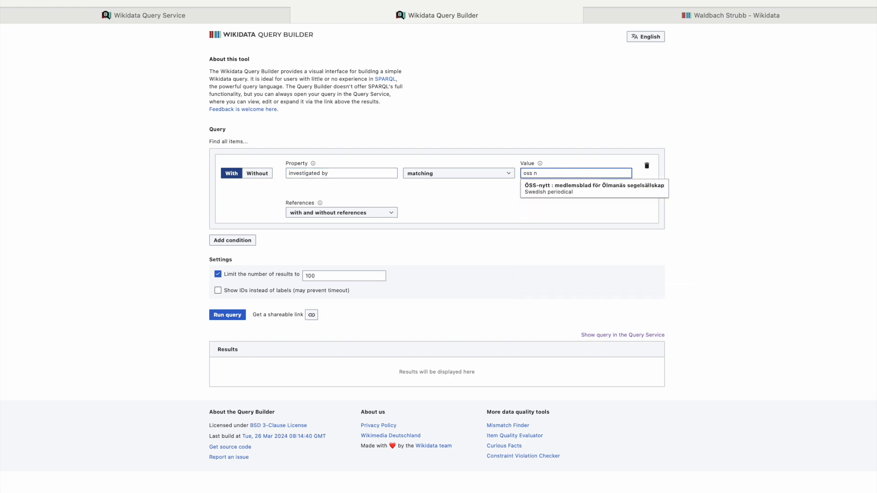
key(BackSpace)
text(aliu)
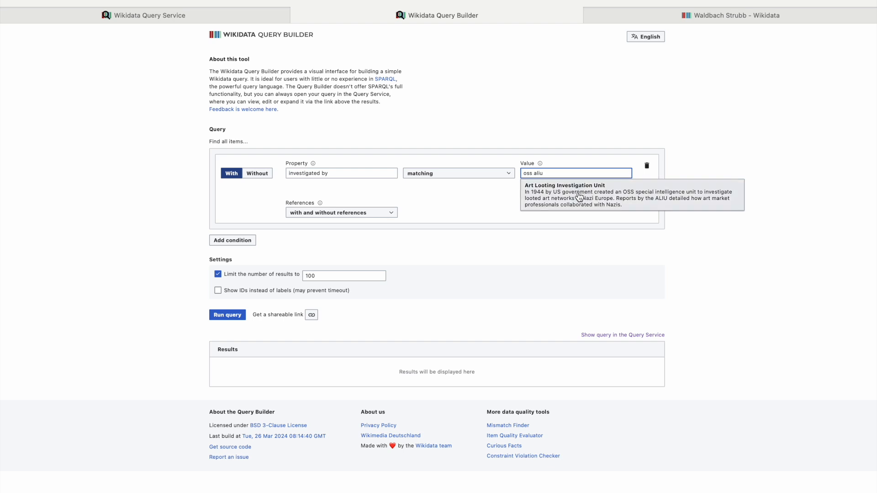
click(579, 197)
click(524, 186)
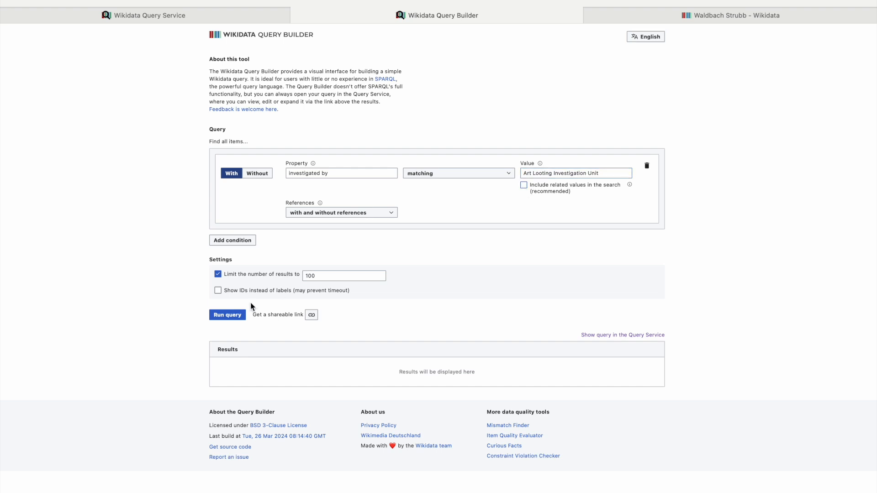
Run the query without a limit on the number of results.
click(217, 275)
click(227, 314)
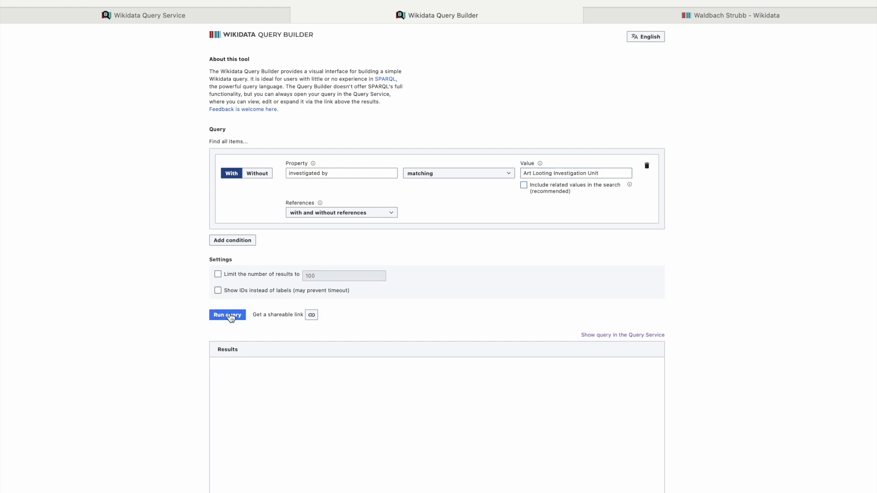
Look through the list of items investigated by the Art Looting Investigation Unit and check the options for the result.
scroll(651, 444, down, 10)
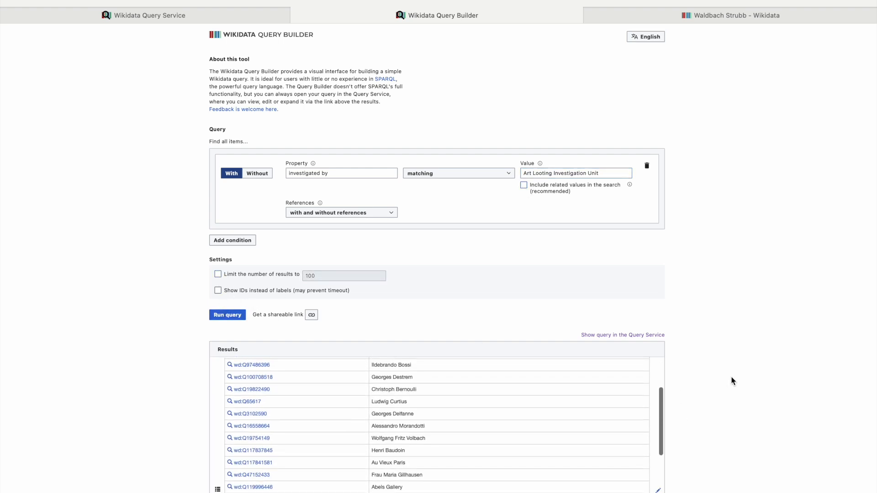
scroll(726, 386, down, 3)
scroll(735, 379, down, 7)
scroll(545, 447, down, 10)
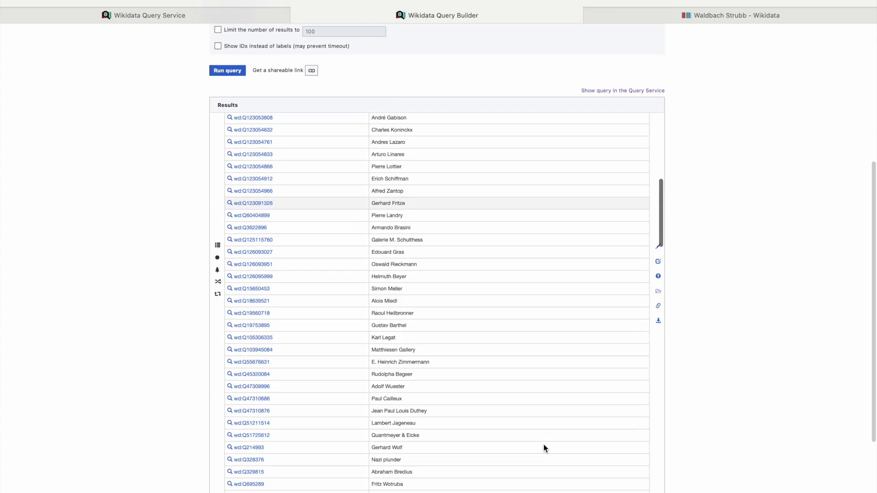
scroll(544, 445, down, 15)
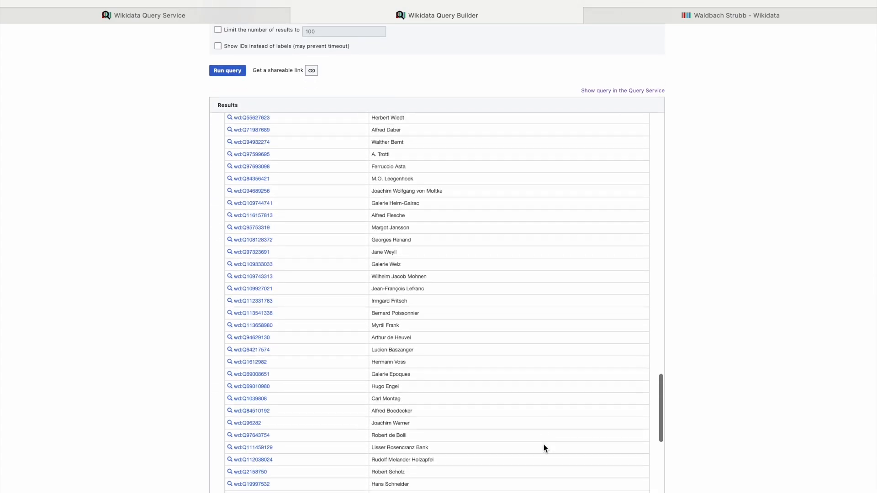
scroll(640, 391, up, 20)
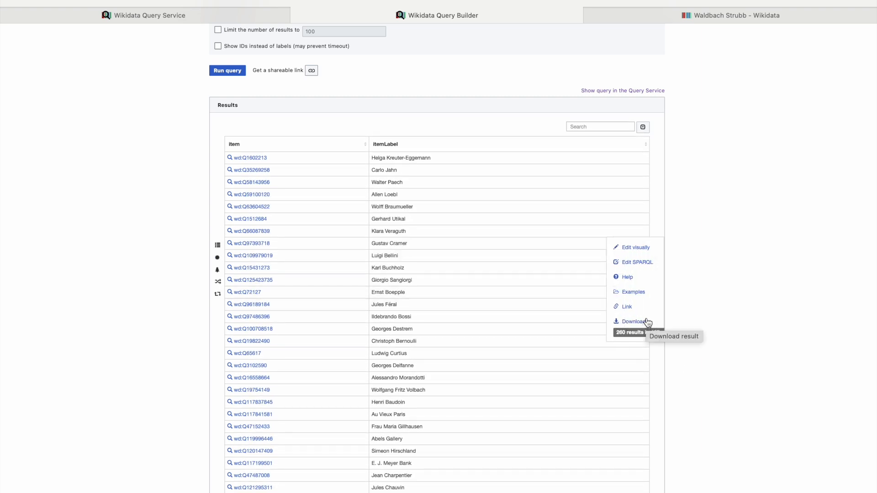
scroll(795, 241, up, 3)
scroll(794, 241, up, 3)
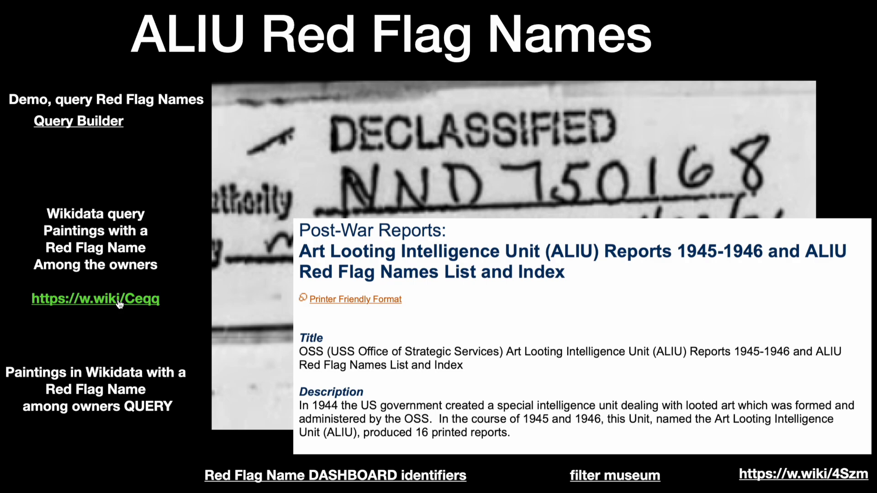
click(119, 303)
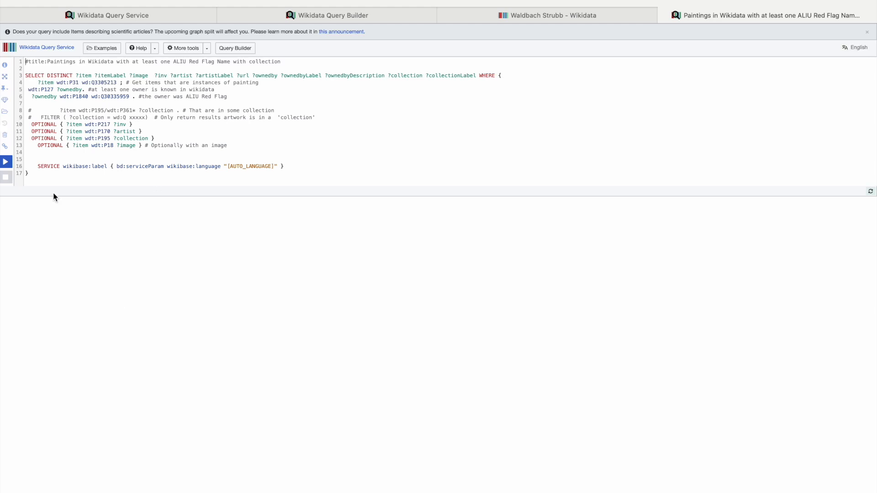
click(4, 161)
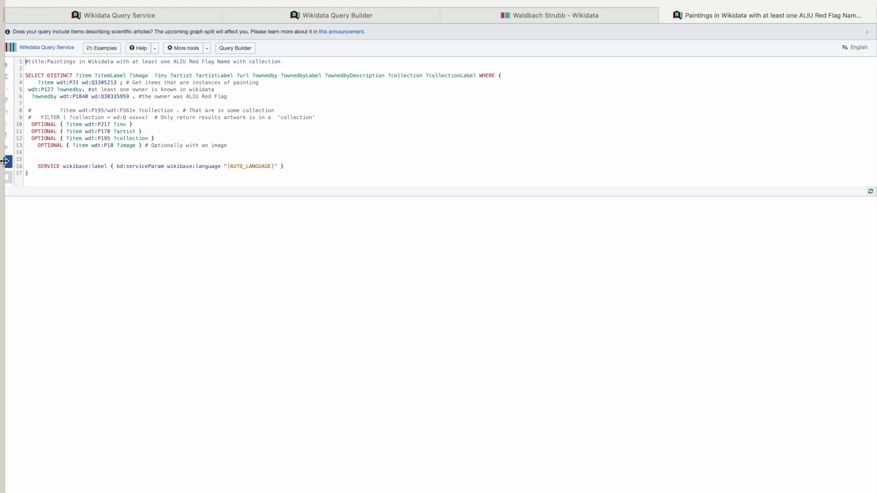
click(8, 163)
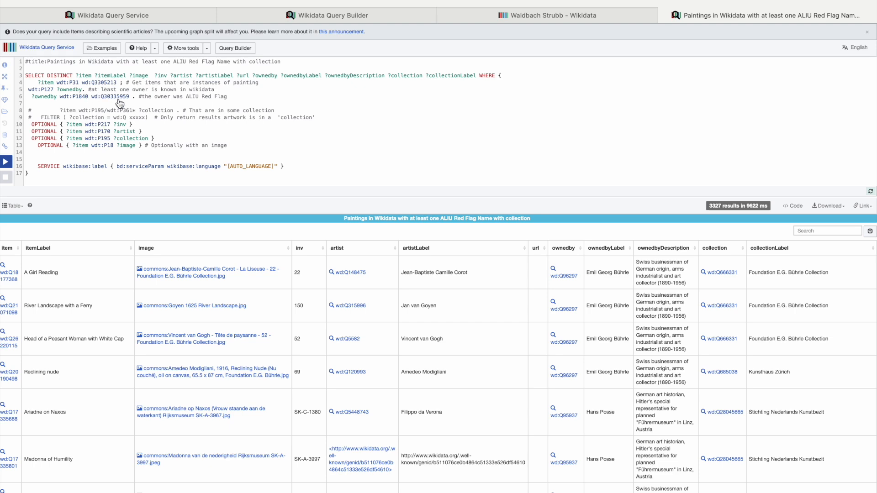
Check what item Q30335959 stands for, sort the results by ownedbyDescription and look through the sorted paintings.
mouse_move(118, 97)
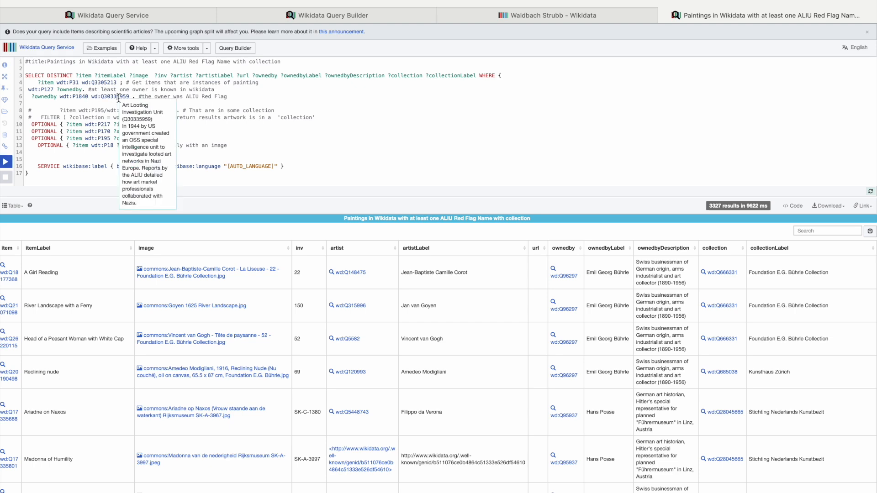
click(694, 248)
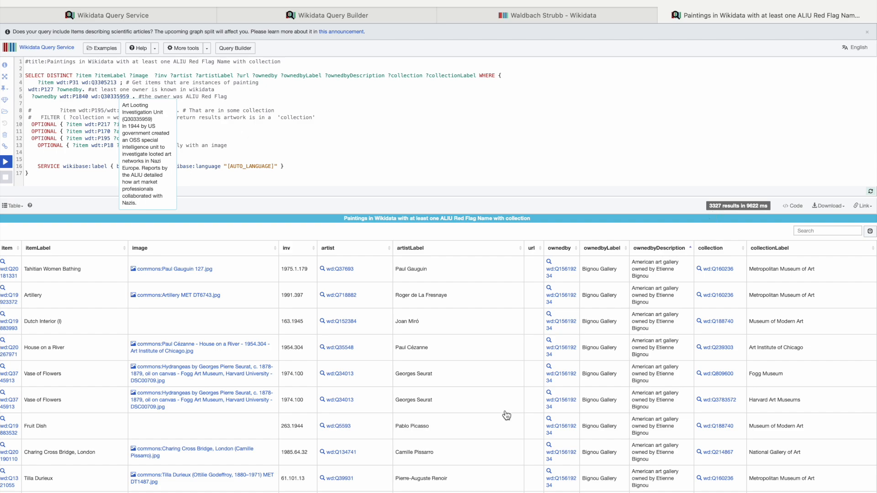
scroll(506, 415, down, 15)
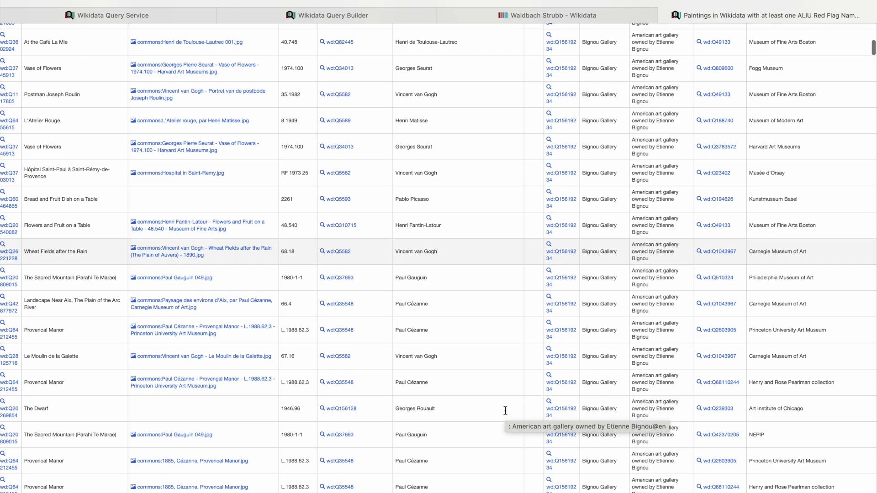
scroll(505, 411, up, 15)
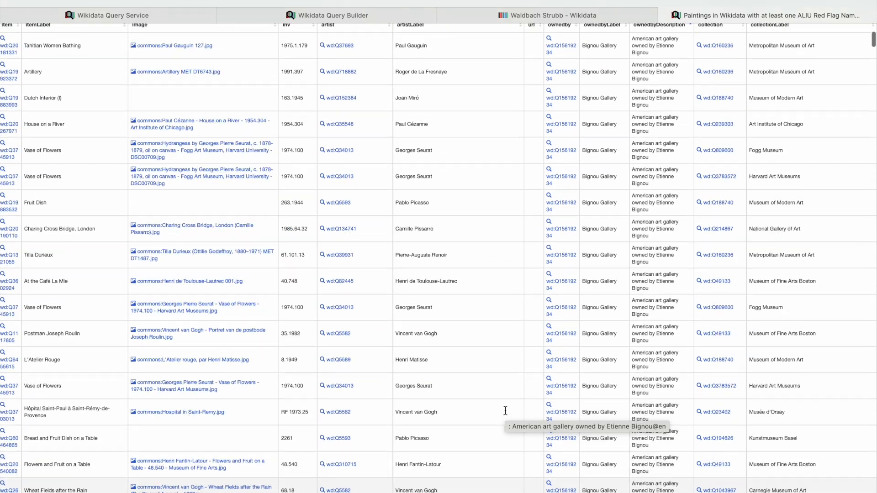
Display the painting query results as a graph.
click(15, 206)
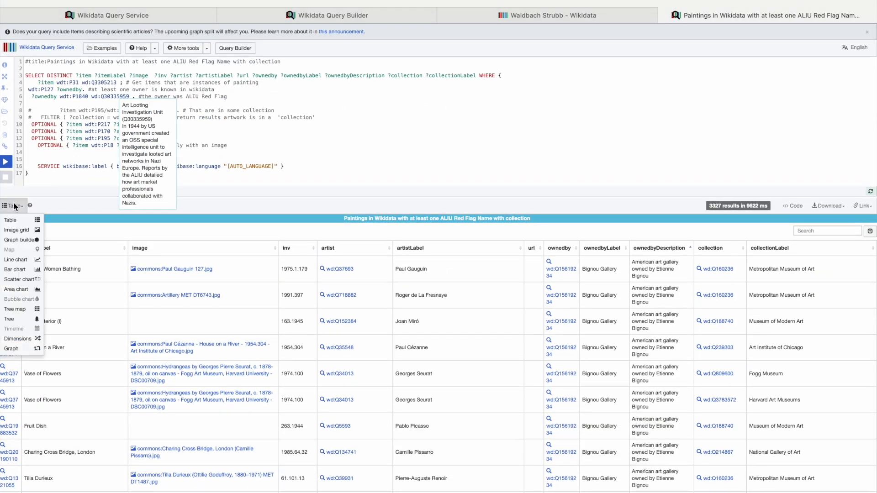
click(18, 349)
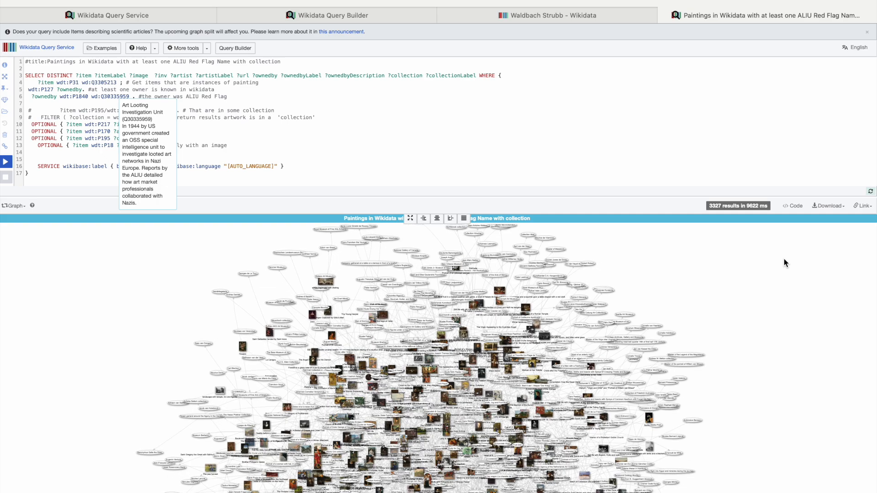
Check the download formats for the results and get a short URL to the query.
click(837, 206)
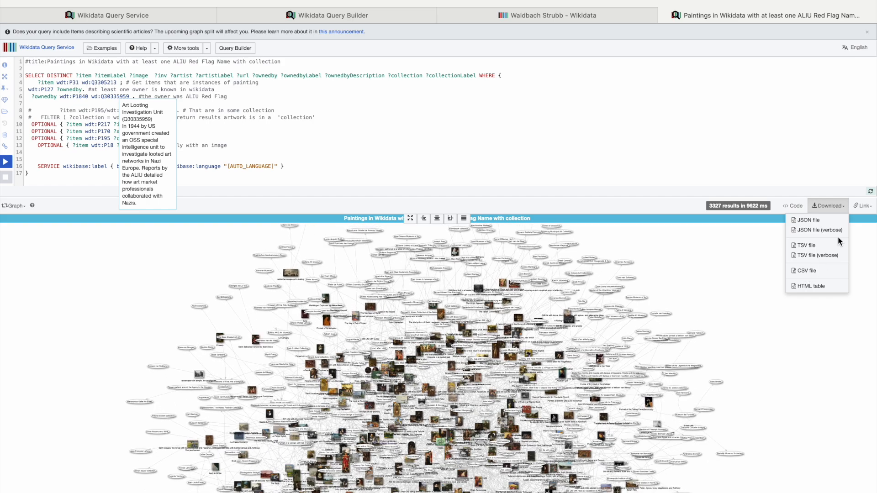
click(868, 206)
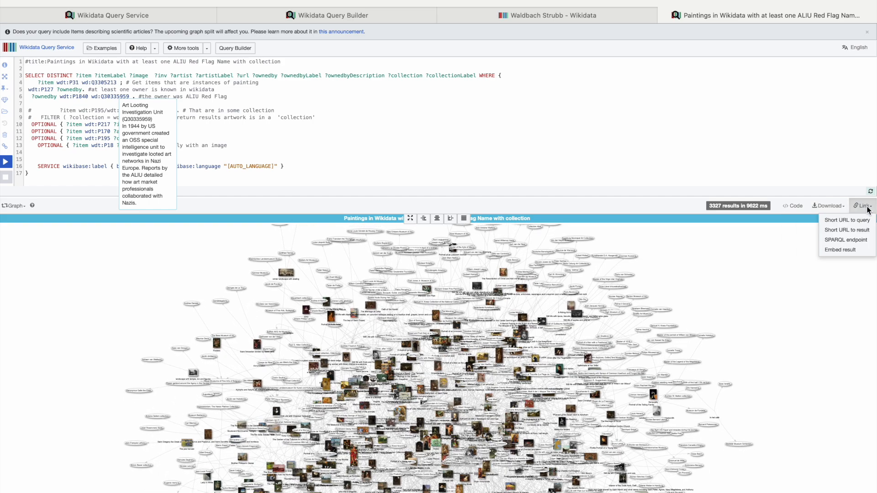
click(847, 222)
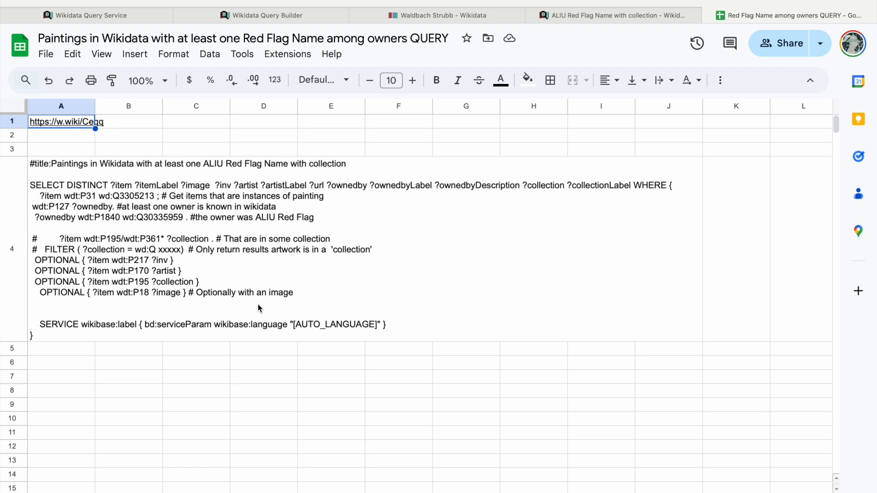
Look through the saved query text and the exported painting rows in the Red Flag Name among owners QUERY spreadsheet.
click(111, 206)
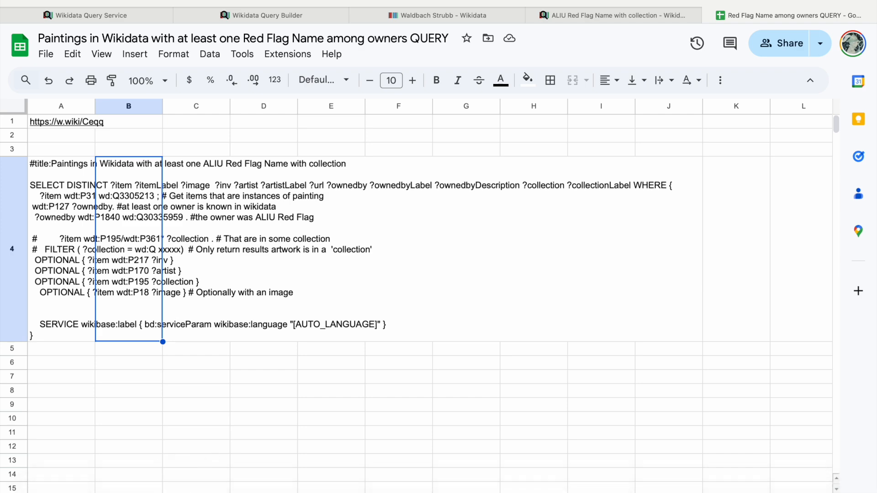
click(201, 492)
mouse_move(223, 374)
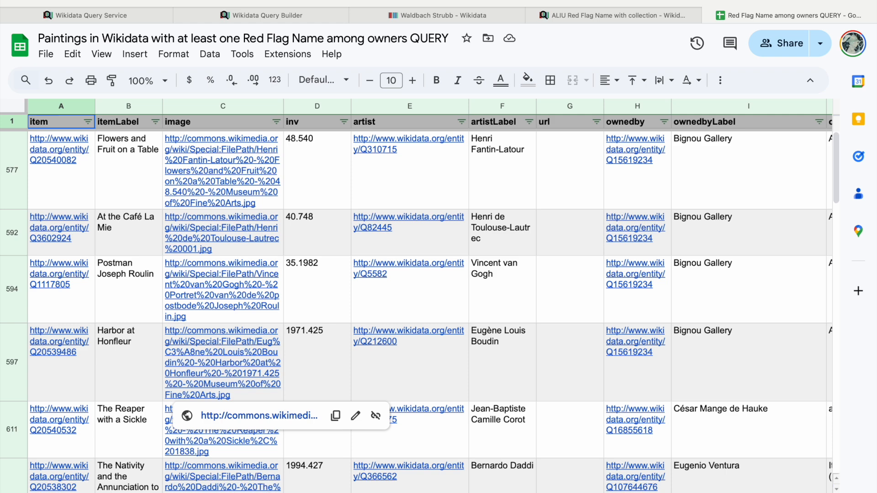
click(274, 492)
scroll(241, 409, down, 3)
scroll(241, 408, up, 3)
scroll(242, 409, down, 1)
scroll(242, 409, down, 1)
scroll(242, 409, up, 2)
scroll(151, 412, down, 3)
scroll(151, 412, right, 1)
scroll(156, 451, up, 4)
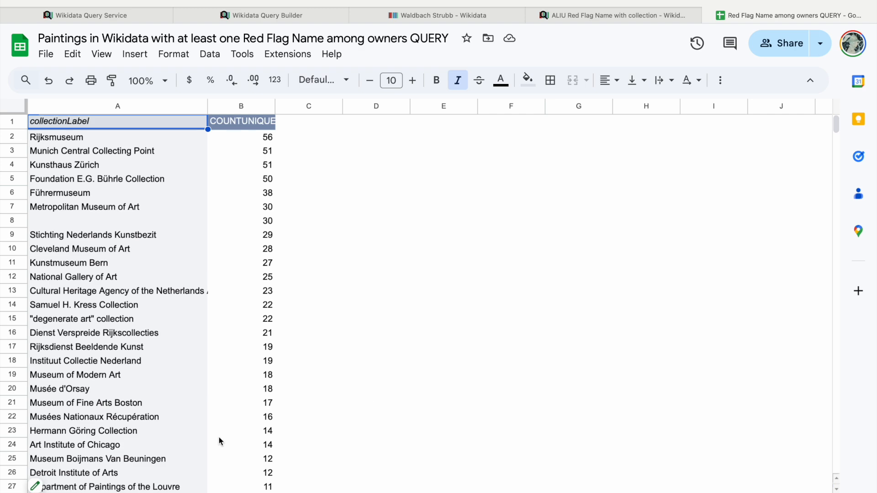
Examine the pivot table of unique counts per collectionLabel in the spreadsheet.
scroll(218, 439, down, 6)
scroll(213, 460, up, 1)
scroll(214, 460, down, 3)
scroll(213, 461, down, 2)
scroll(213, 461, up, 8)
key(ctrl+shift+Page_Down)
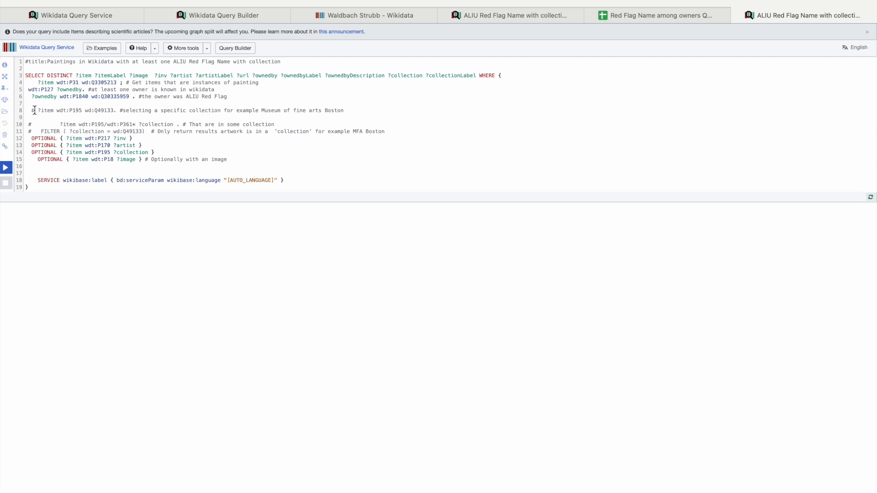
Uncomment the query line selecting collection Q49133, Museum of Fine Arts Boston, and run the query.
key(BackSpace)
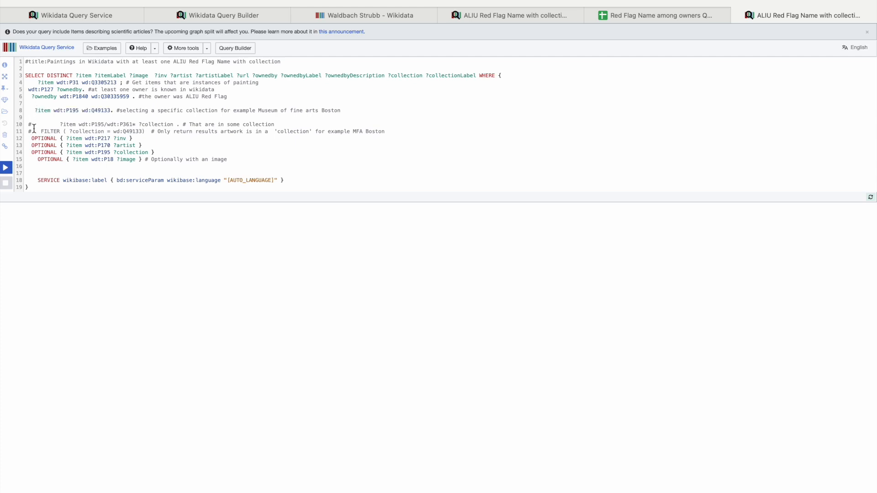
click(5, 170)
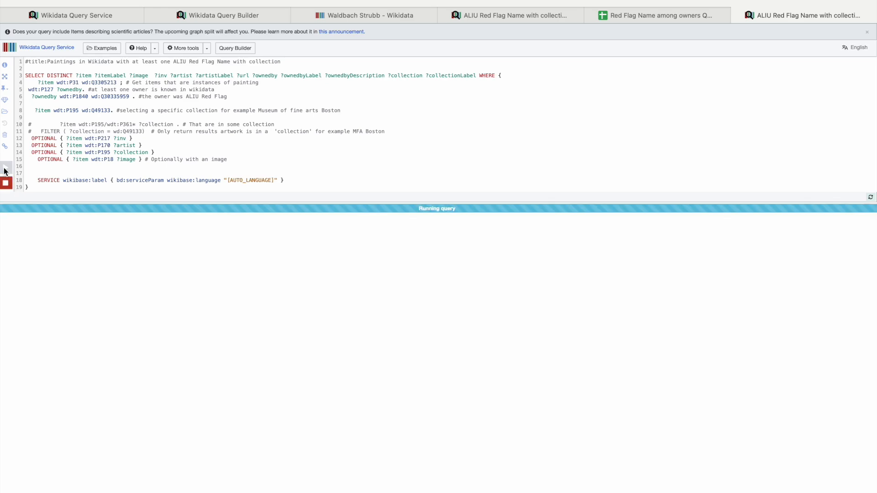
Look through the filtered collection results and open the Wikidata item for Early Snow in Louveciennes.
scroll(224, 410, down, 1)
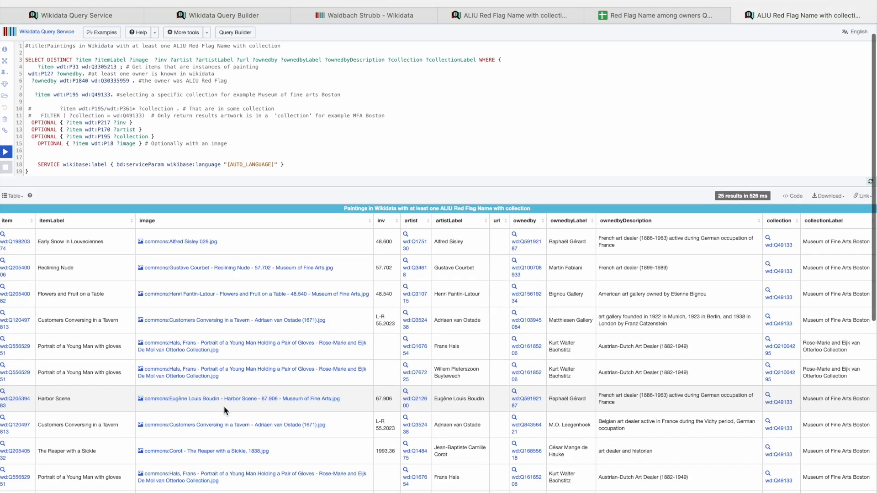
scroll(815, 393, down, 3)
scroll(812, 393, down, 2)
scroll(813, 394, up, 1)
click(18, 183)
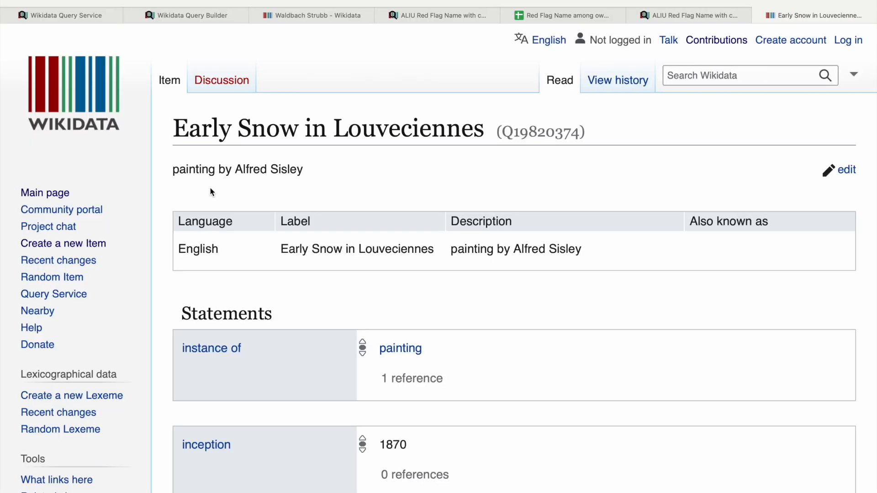
Review the location and owned by statements of the Early Snow in Louveciennes item.
scroll(528, 354, down, 15)
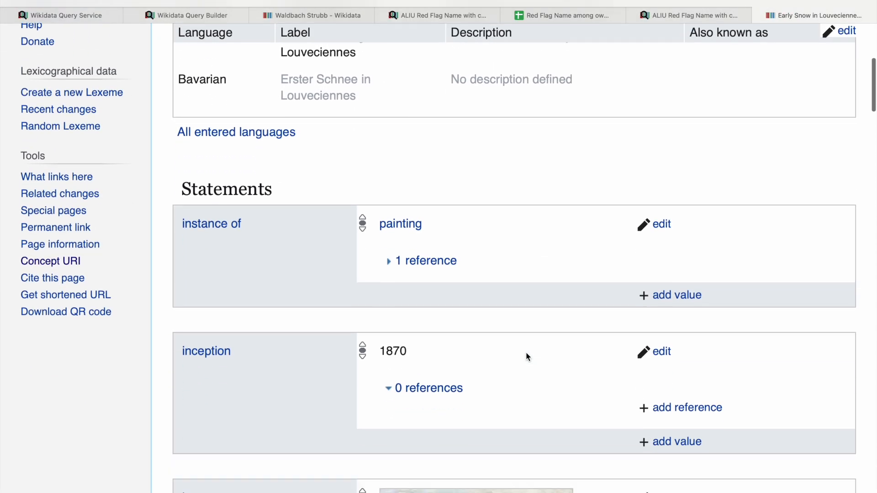
scroll(528, 356, down, 20)
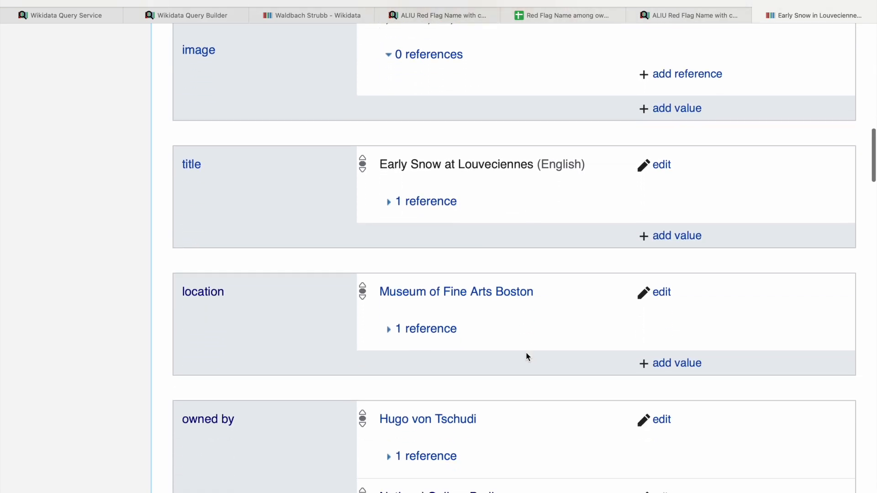
scroll(528, 356, down, 5)
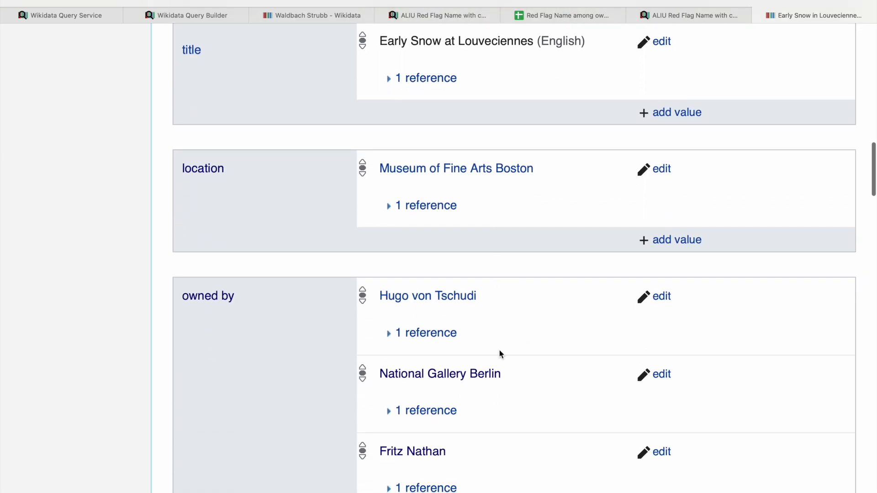
scroll(500, 349, down, 10)
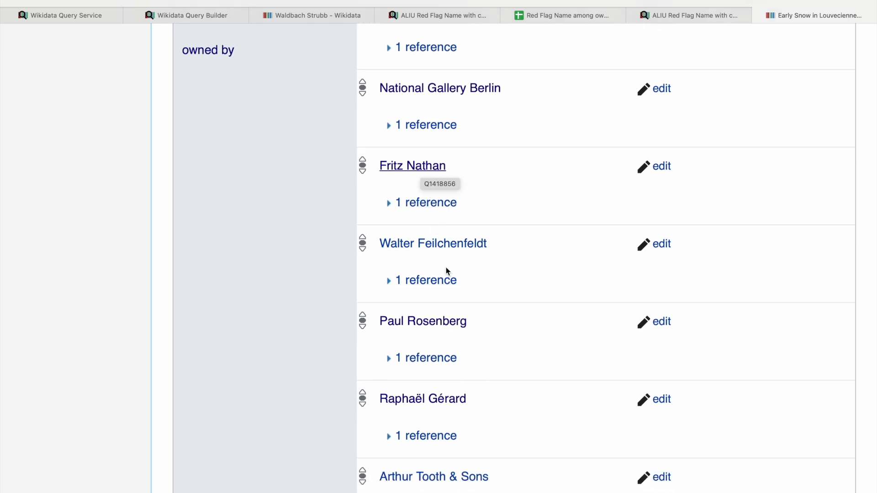
scroll(481, 428, down, 6)
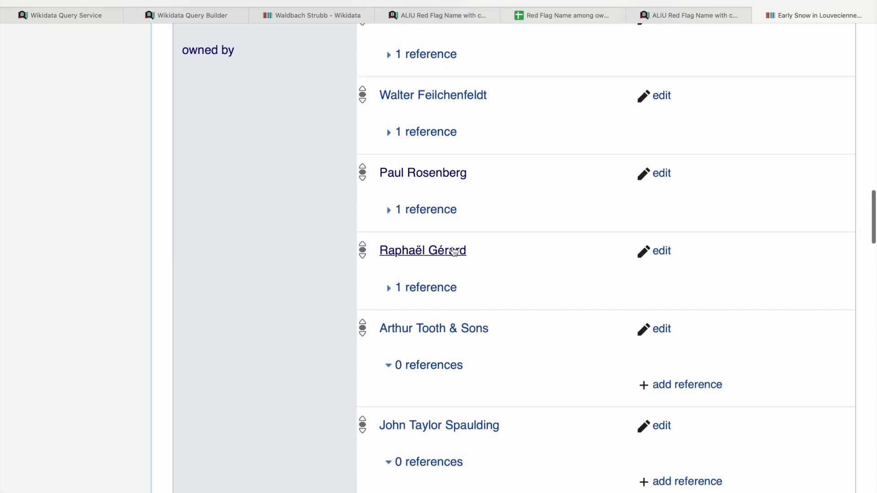
scroll(478, 349, down, 10)
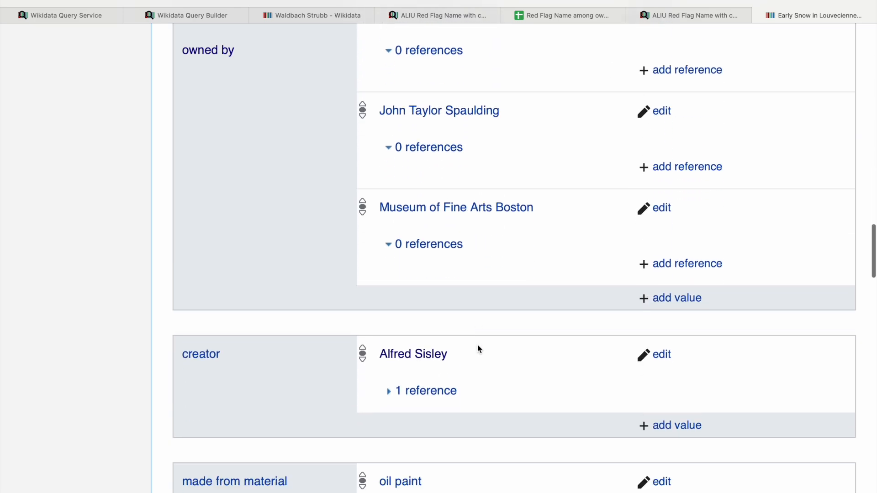
Open the museum's collection page for the painting through the Museum of Fine Arts, Boston object ID among the item's identifiers.
scroll(478, 349, down, 15)
scroll(478, 347, down, 20)
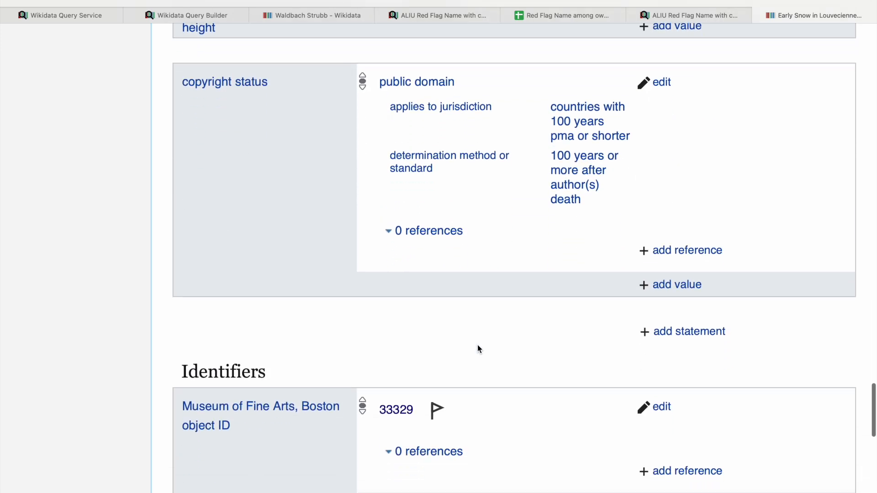
scroll(478, 344, down, 4)
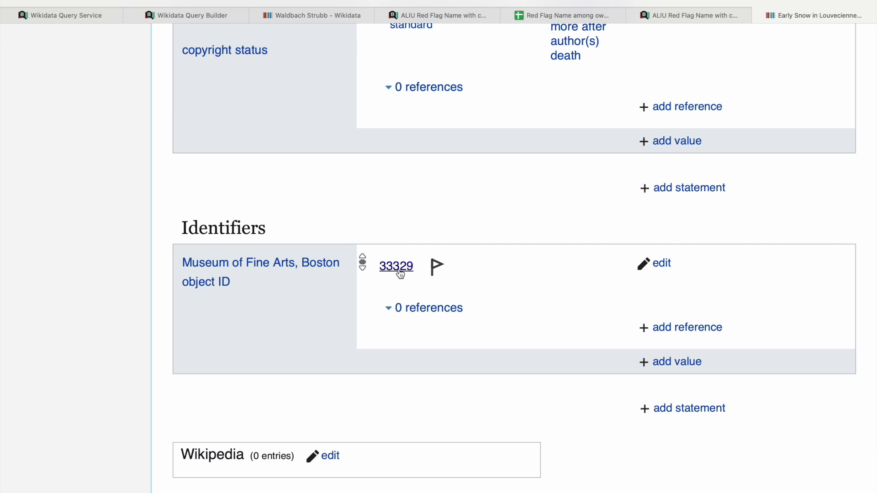
click(399, 270)
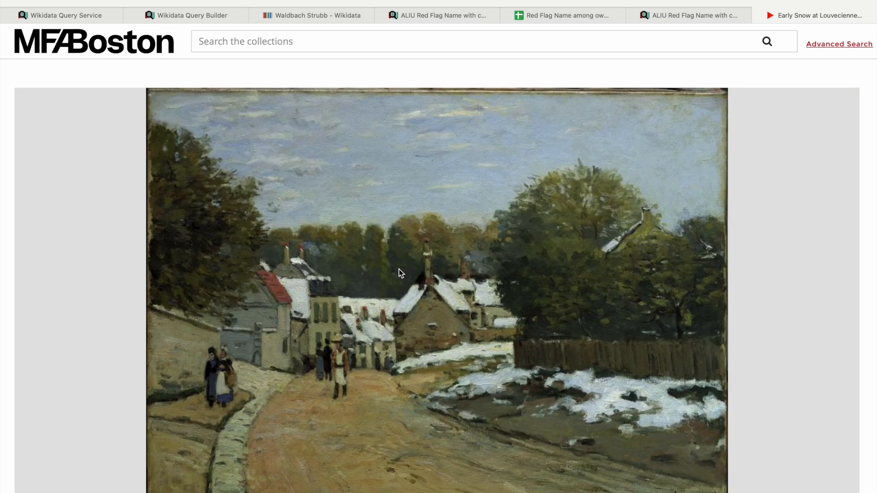
Read the provenance text and its notes on the museum page for Early Snow at Louveciennes.
scroll(401, 309, down, 7)
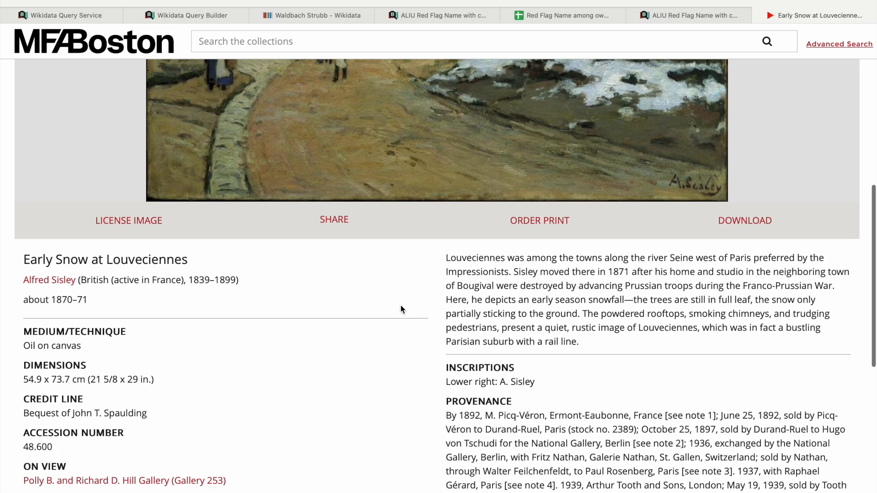
scroll(401, 309, up, 3)
scroll(401, 309, down, 8)
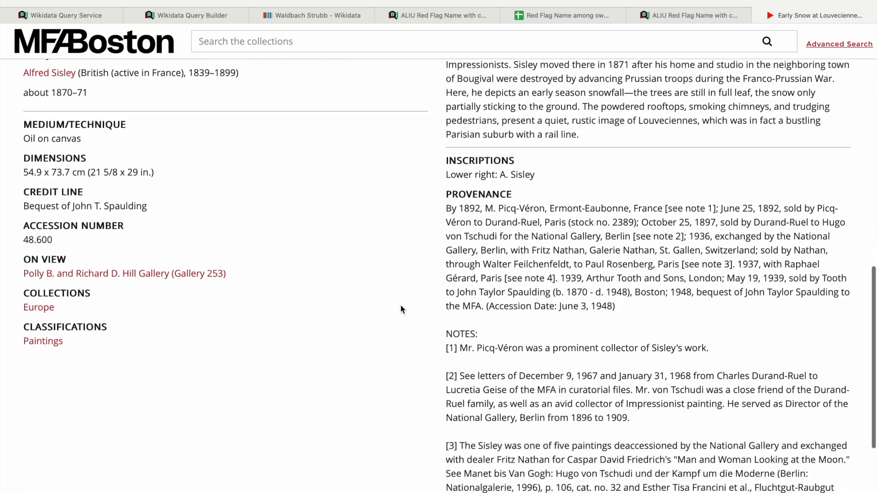
scroll(401, 306, down, 1)
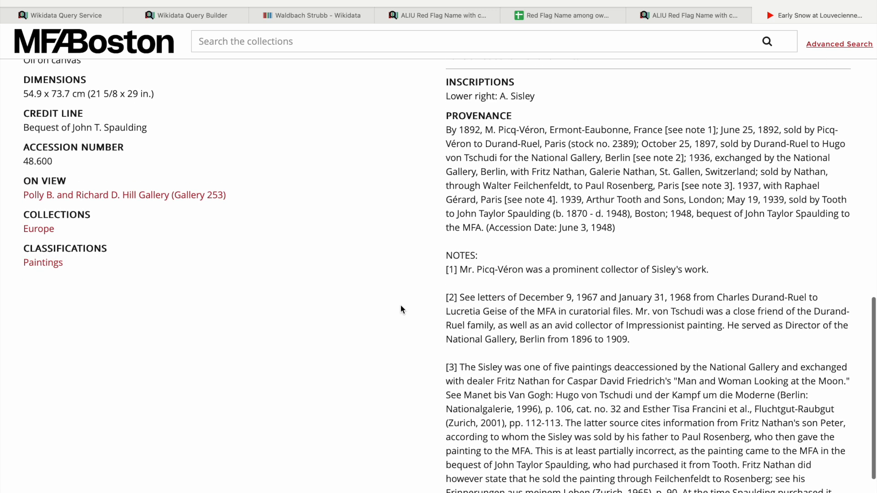
scroll(401, 305, down, 1)
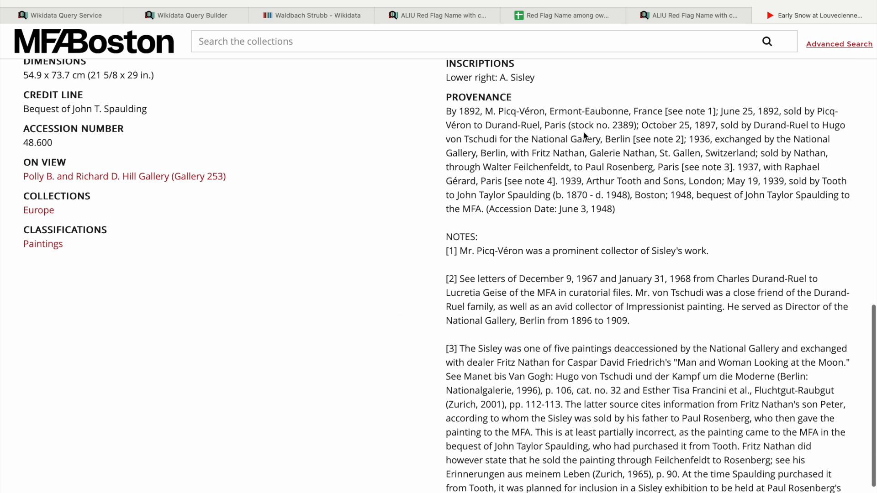
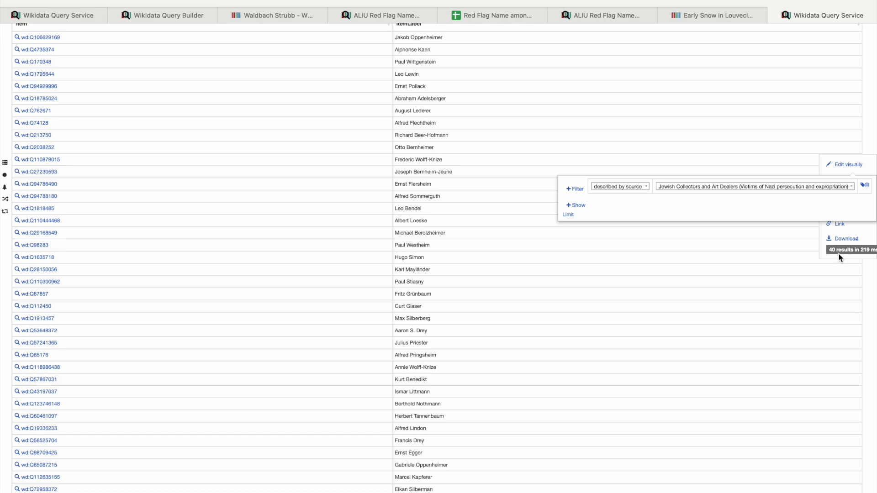
scroll(734, 289, up, 1)
scroll(733, 289, down, 1)
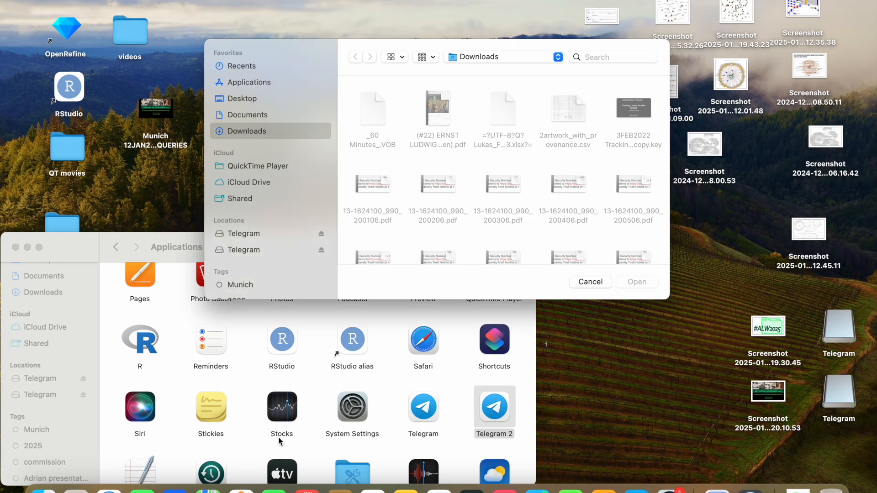
click(536, 490)
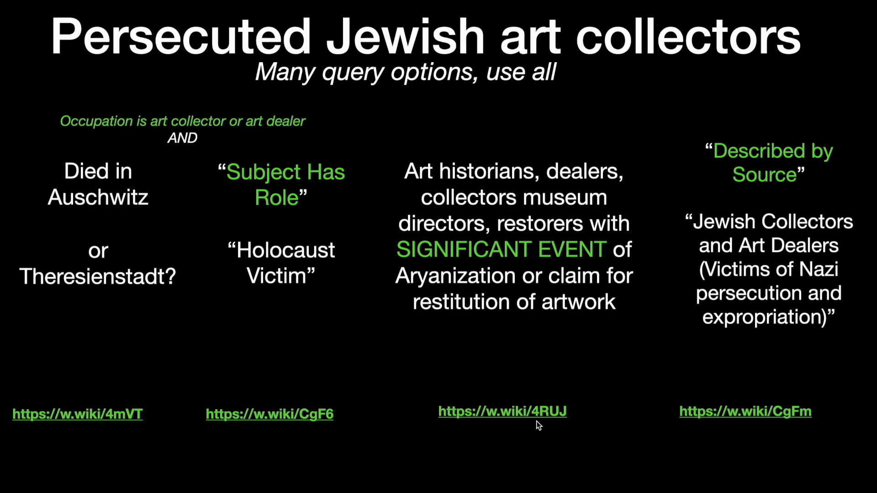
click(471, 412)
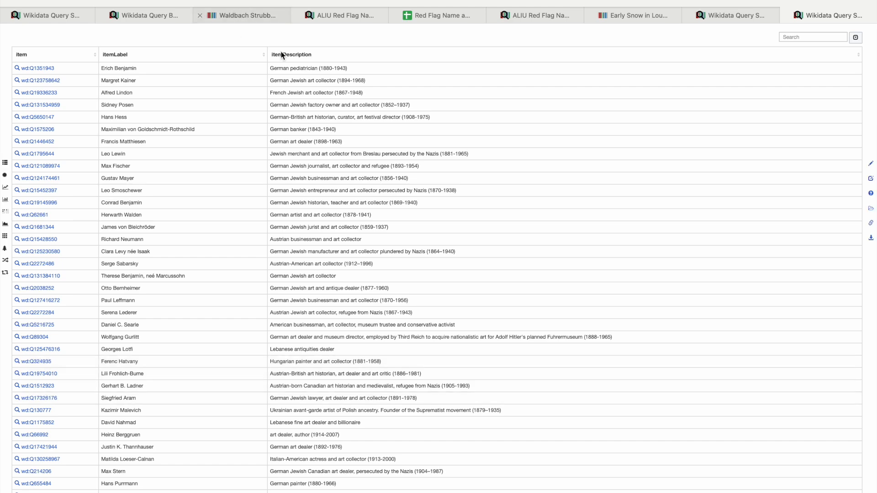
key(ctrl+Left)
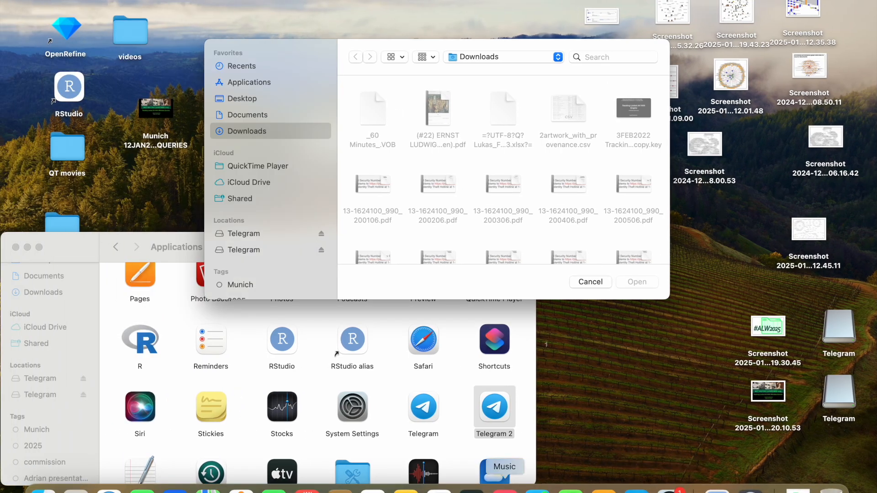
click(538, 490)
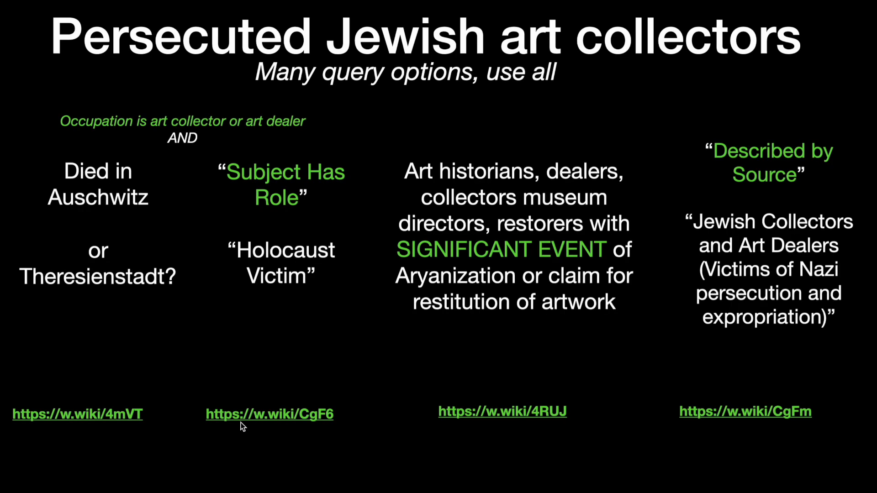
click(240, 419)
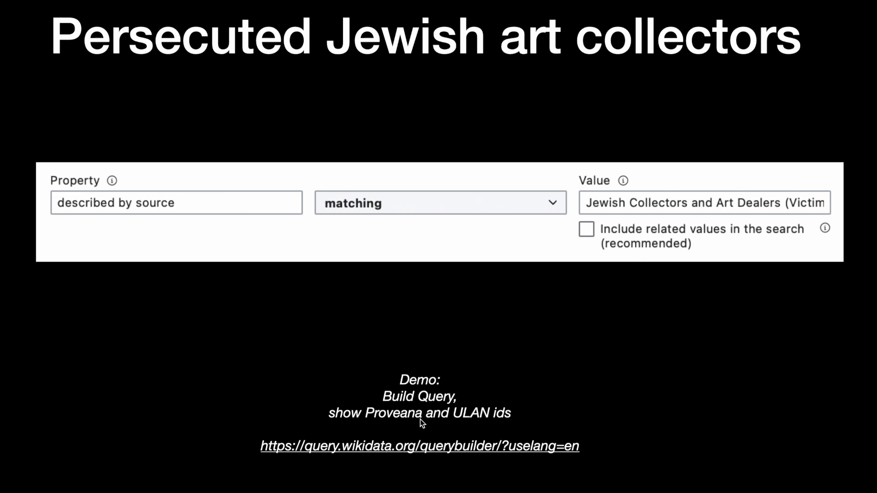
Open the Wikidata Query Builder from the demo slide and set the condition's property to described by source.
click(417, 450)
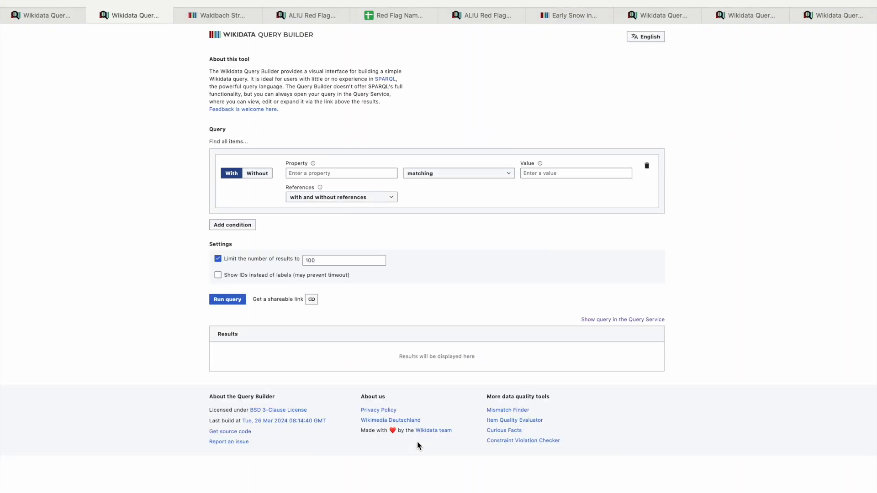
click(348, 176)
text(described by sourc)
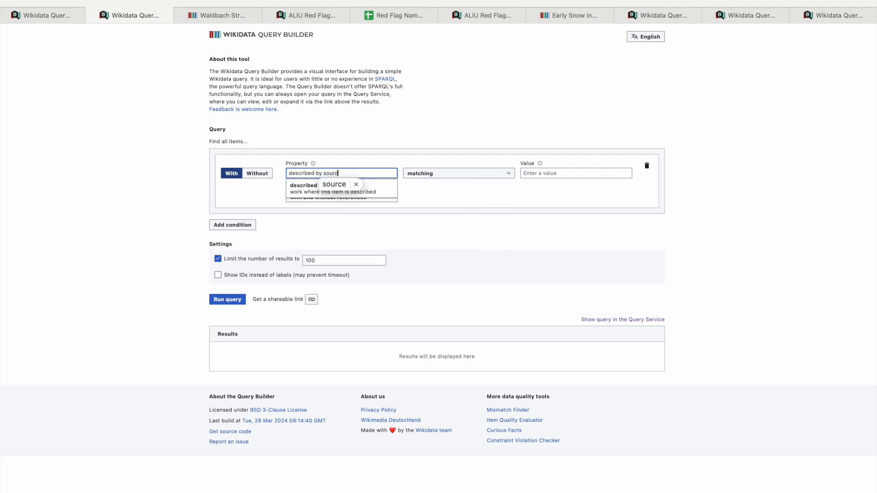
click(323, 191)
Set the condition's value to Jewish Collectors and Art Dealers (Victims of Nazi persecution and expropriation), without including related values.
click(541, 176)
text(Jeiwh)
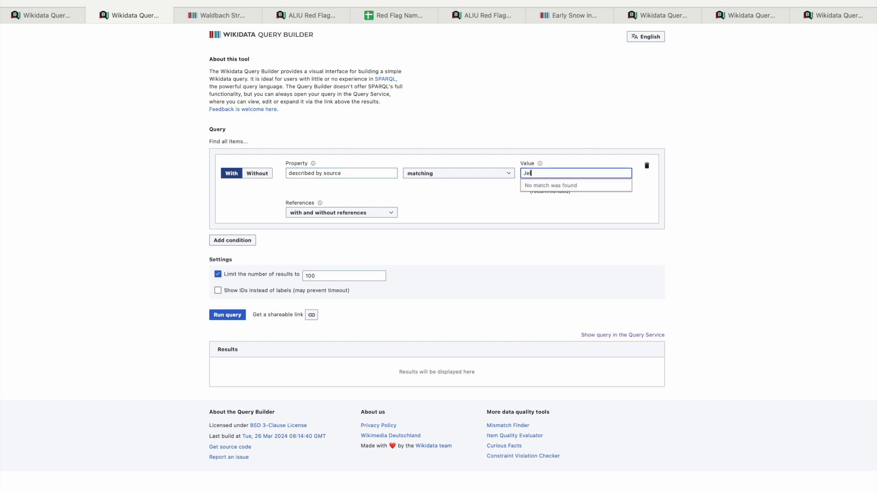
key(BackSpace)
key(BackSpace)
key(BackSpace)
text(wish )
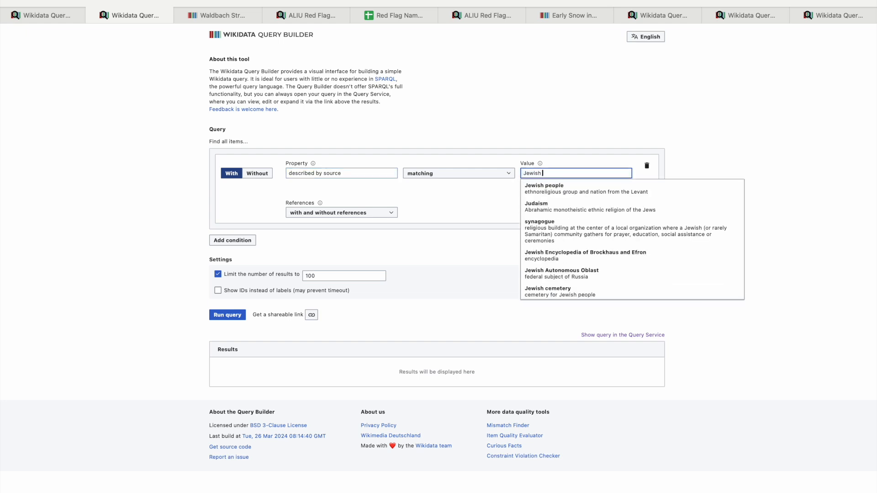
text(col)
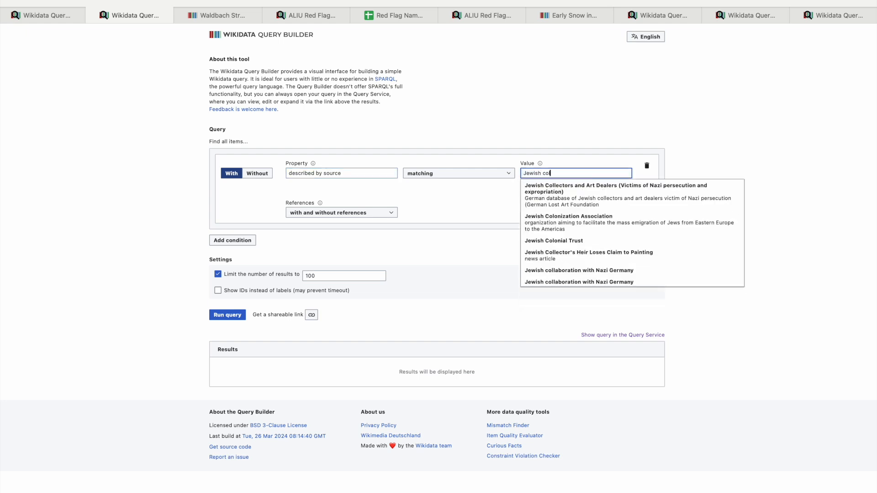
click(564, 185)
click(524, 185)
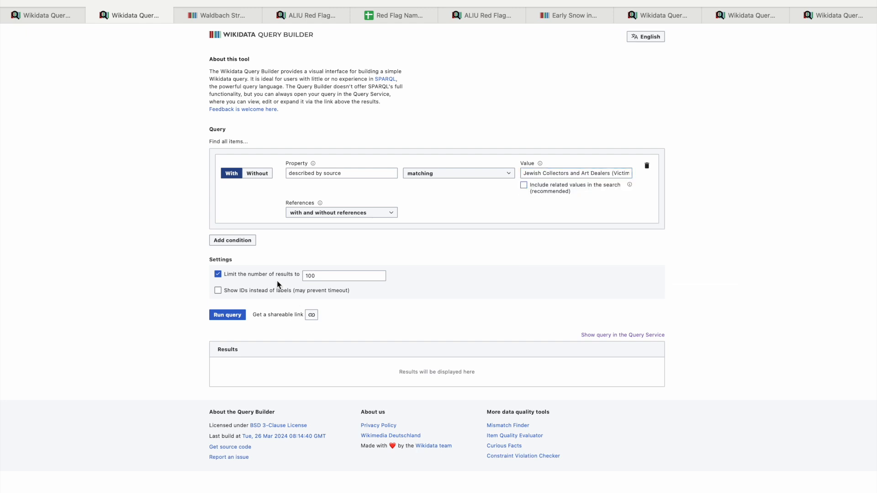
Remove the limit on the number of results and run the query.
click(218, 274)
click(233, 319)
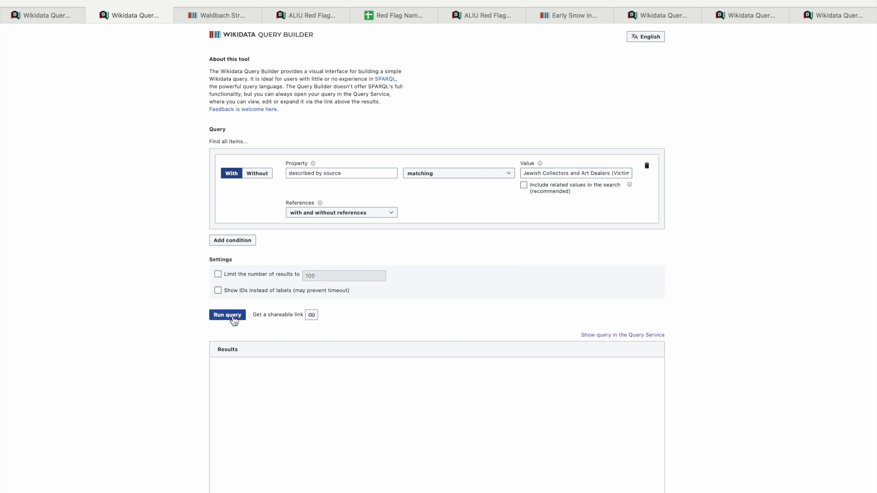
scroll(734, 302, down, 2)
scroll(732, 327, down, 4)
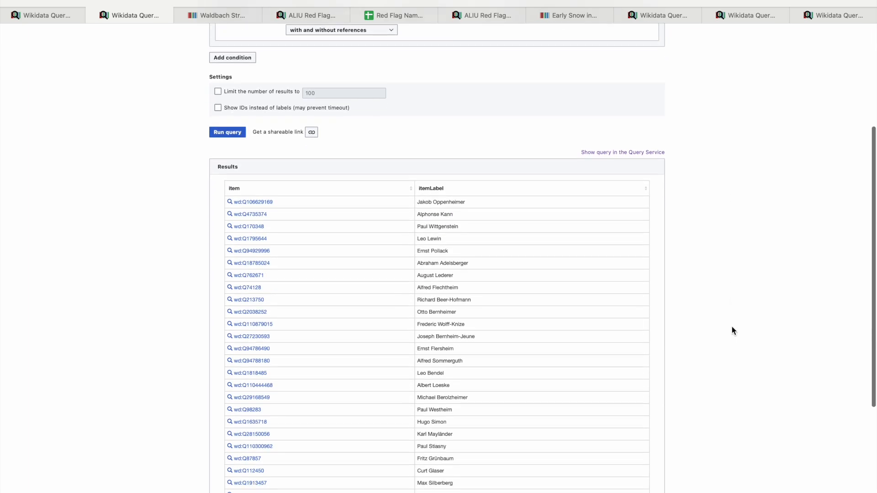
Edit the query visually to show each person's Proveana ID and sort the results by it in descending order.
mouse_move(664, 285)
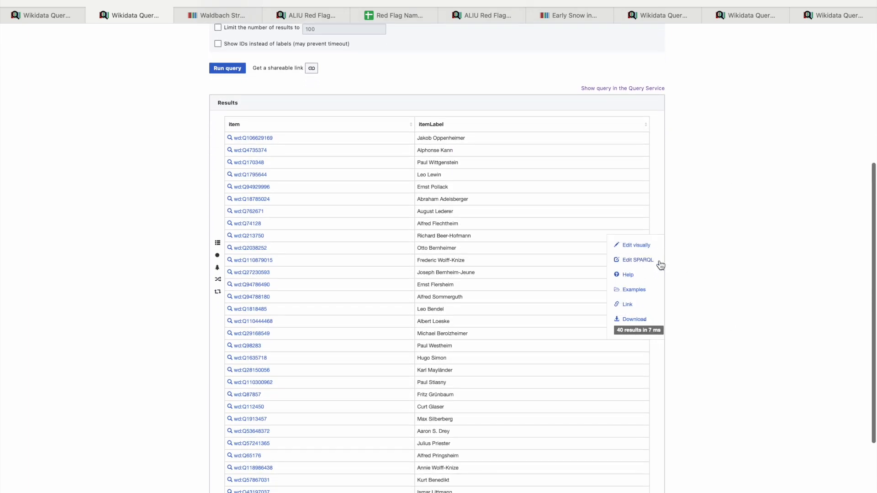
click(640, 245)
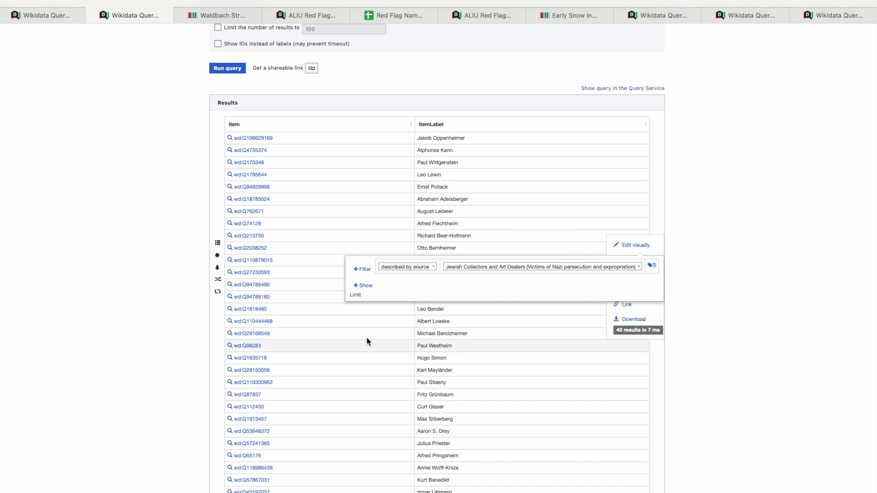
click(366, 288)
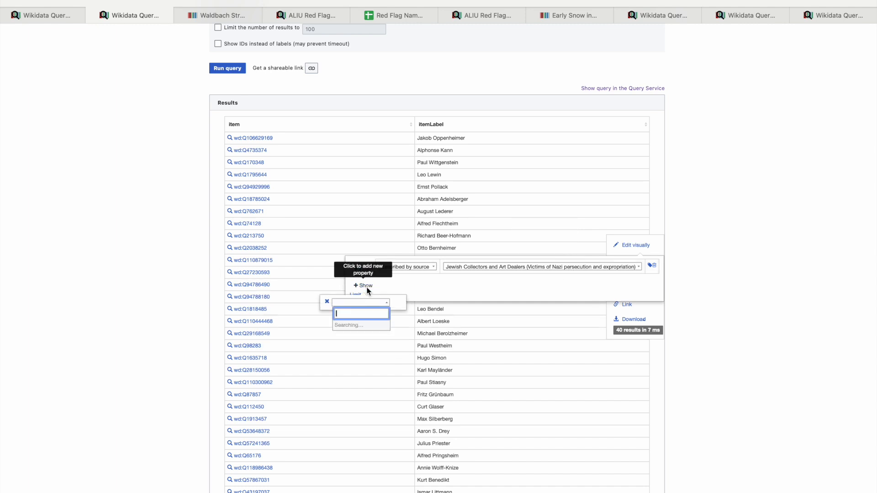
text(proveana)
key(BackSpace)
key(BackSpace)
text(ana)
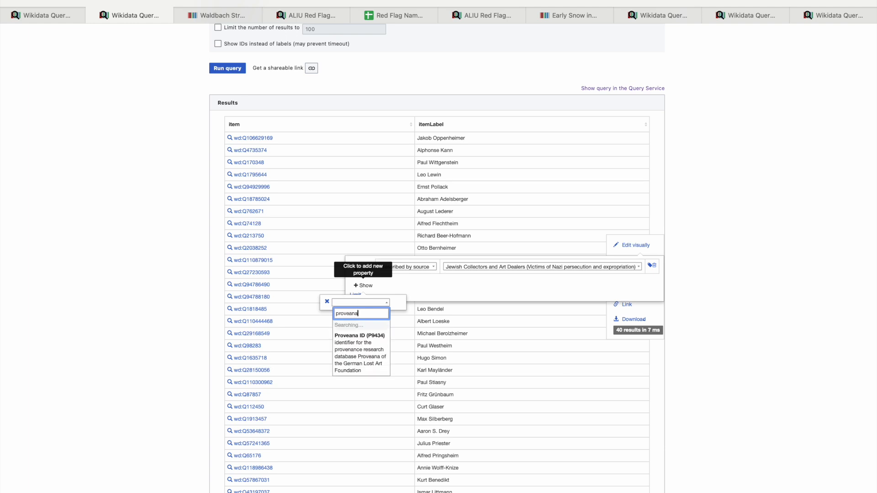
click(363, 337)
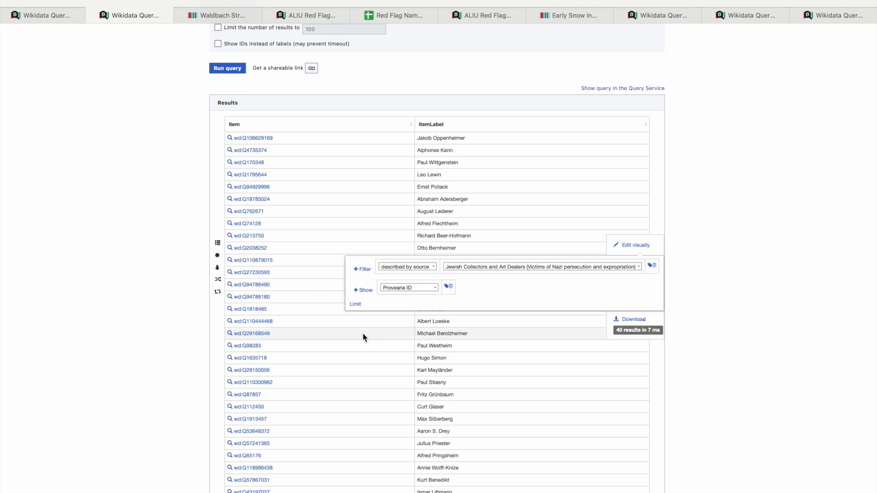
click(646, 126)
click(646, 126)
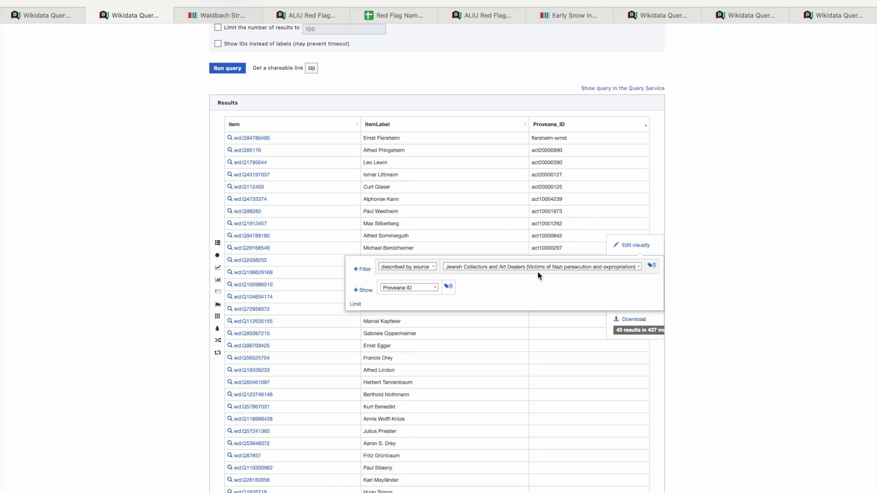
Add the GND ID property to the shown results and sort by it in descending order.
click(364, 291)
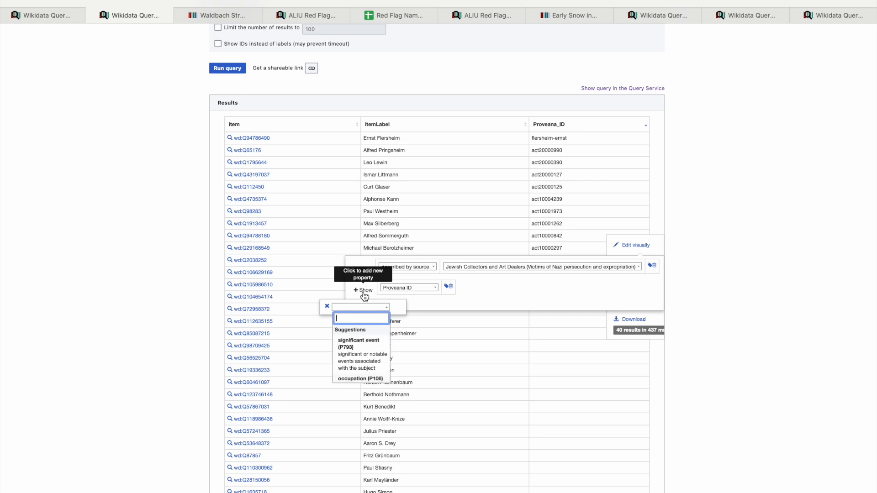
text(dnb)
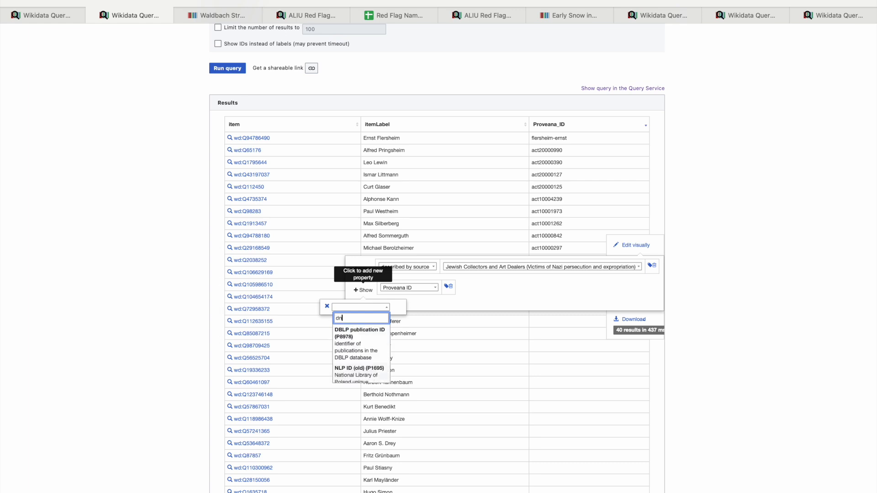
click(352, 342)
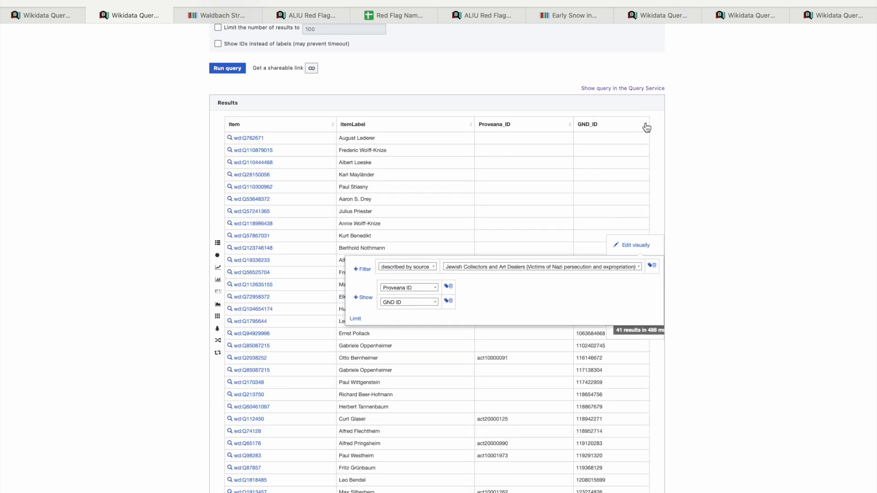
click(644, 126)
scroll(596, 458, down, 3)
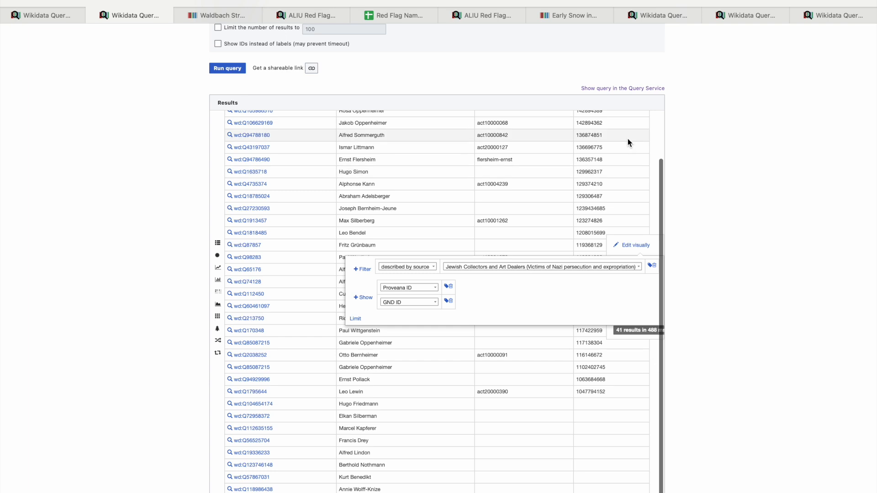
Add the VIAF cluster ID property to the shown results.
click(365, 300)
text(viaf)
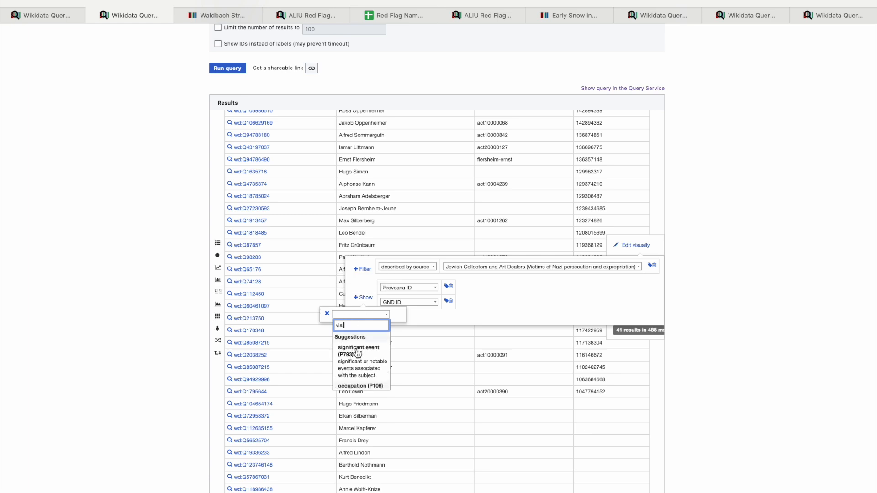
key(BackSpace)
text(f)
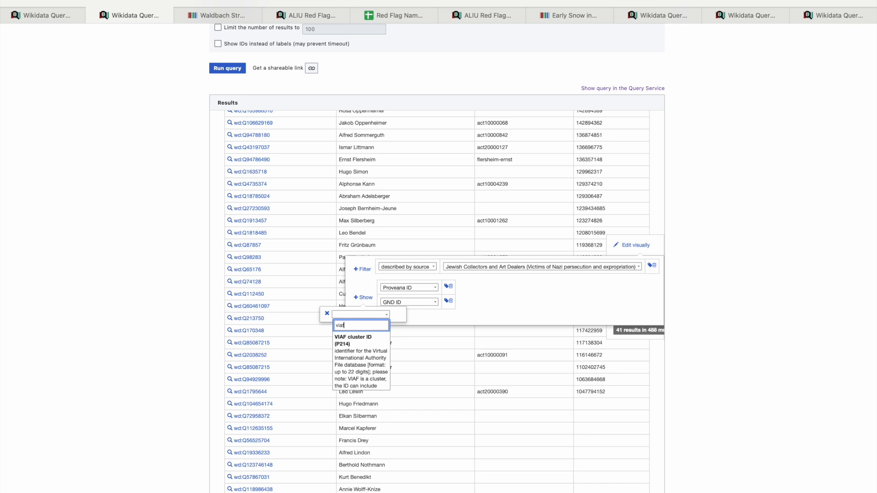
click(360, 357)
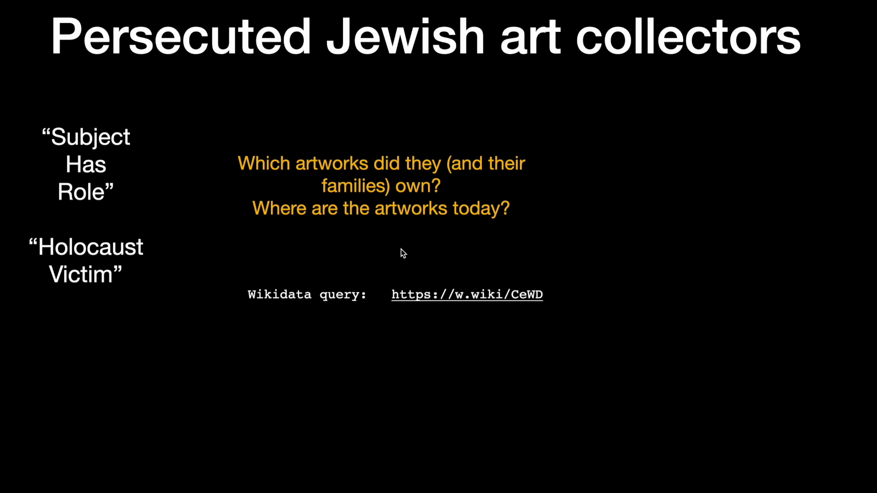
Open the Artworks owned by Holocaust victims query from the slide, check its occupation and role filters, and run it.
click(465, 302)
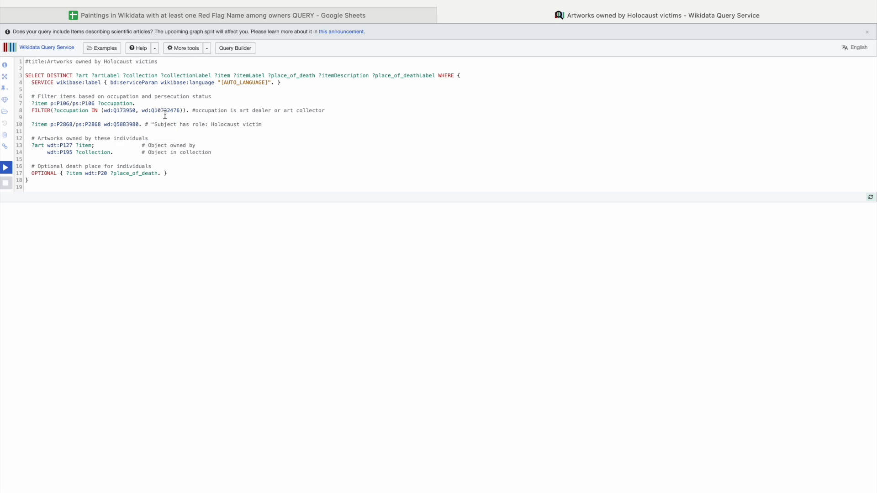
mouse_move(173, 112)
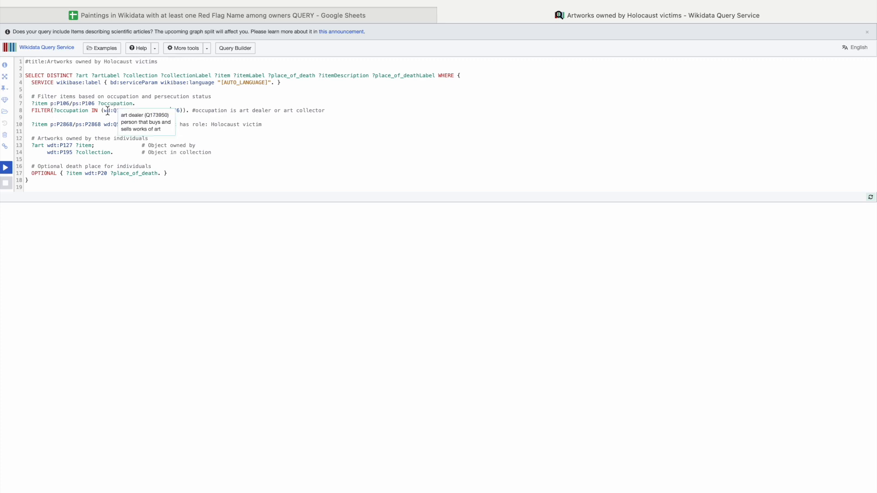
mouse_move(136, 110)
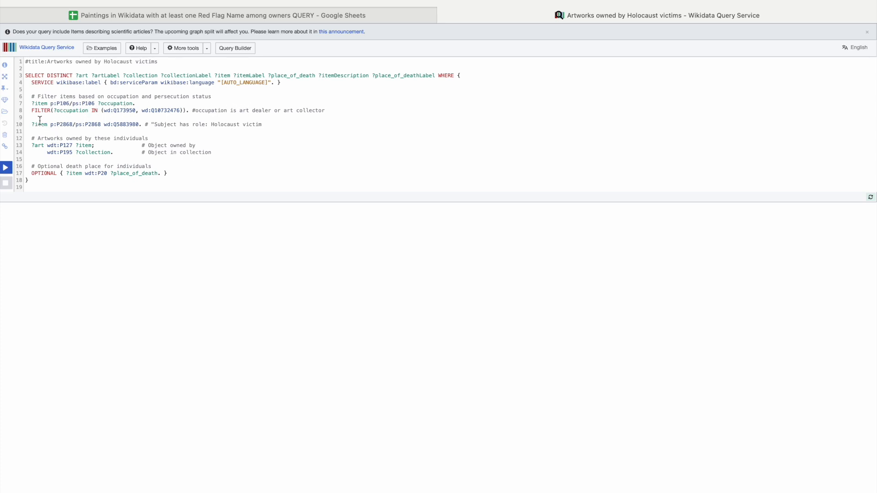
mouse_move(96, 125)
click(6, 169)
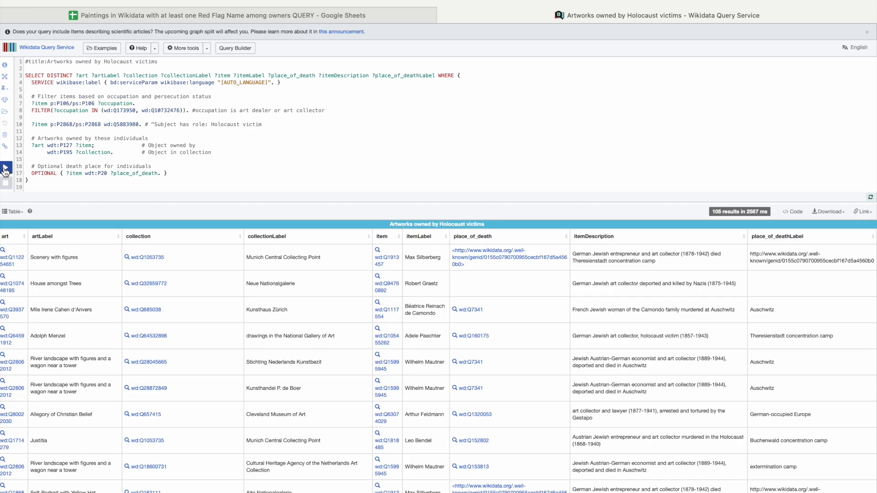
Display the Artworks owned by Holocaust victims results as a graph and examine the connections around Fritz Grünbaum.
scroll(314, 393, down, 2)
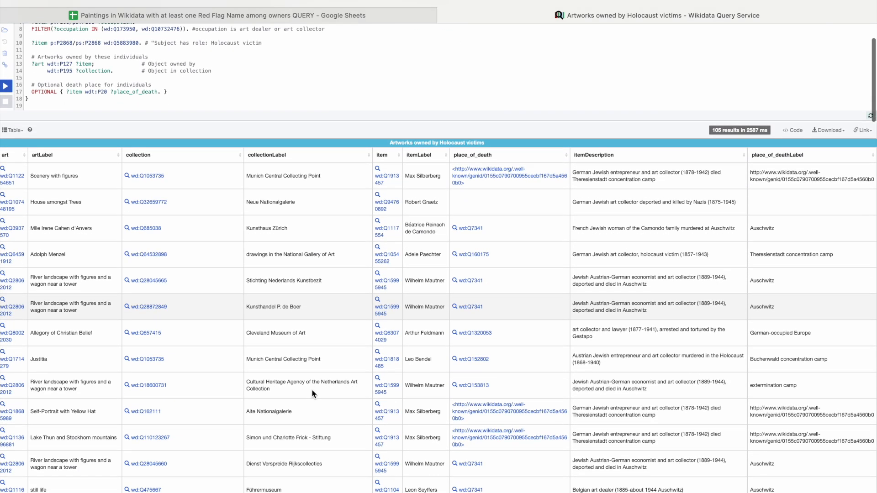
click(12, 124)
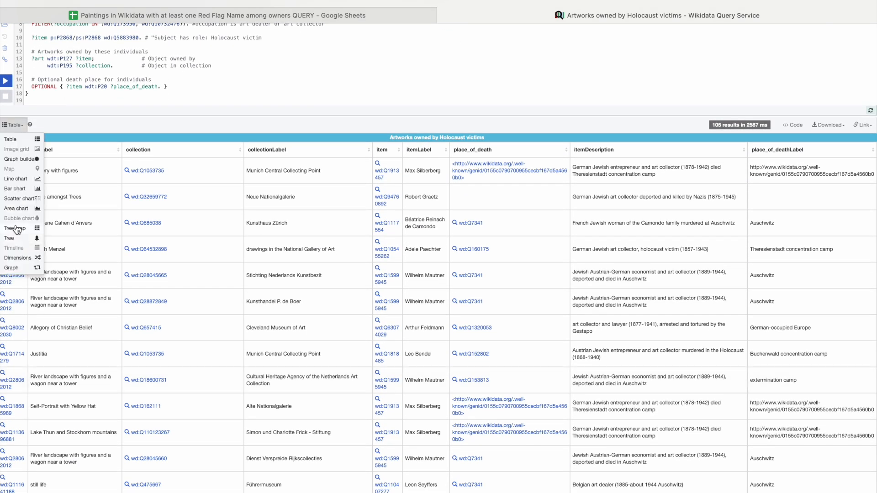
click(12, 268)
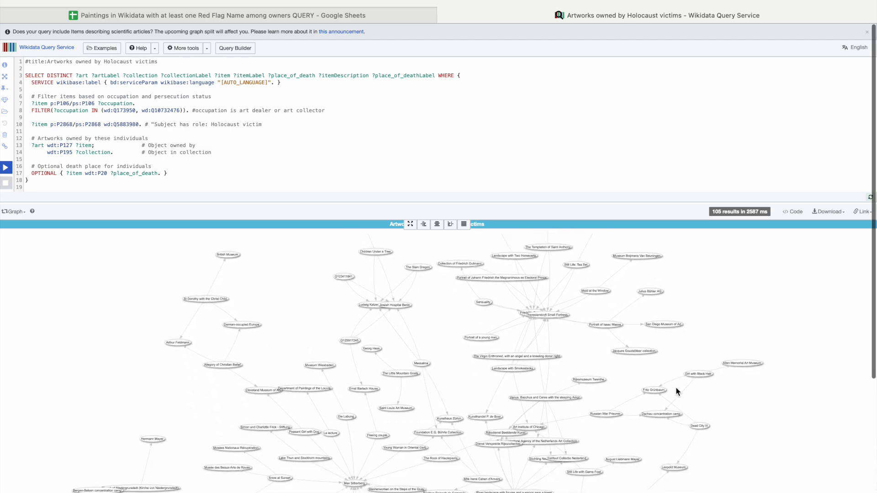
scroll(676, 391, up, 10)
scroll(677, 392, down, 15)
scroll(676, 391, up, 6)
scroll(676, 391, up, 10)
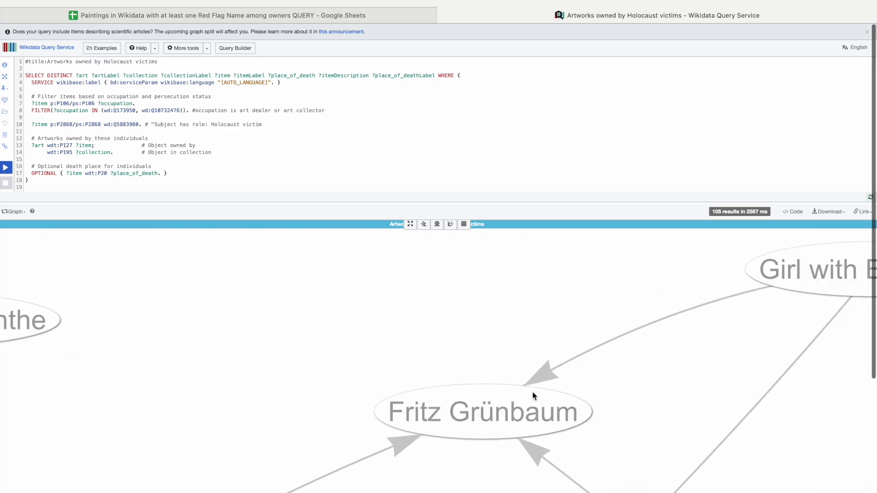
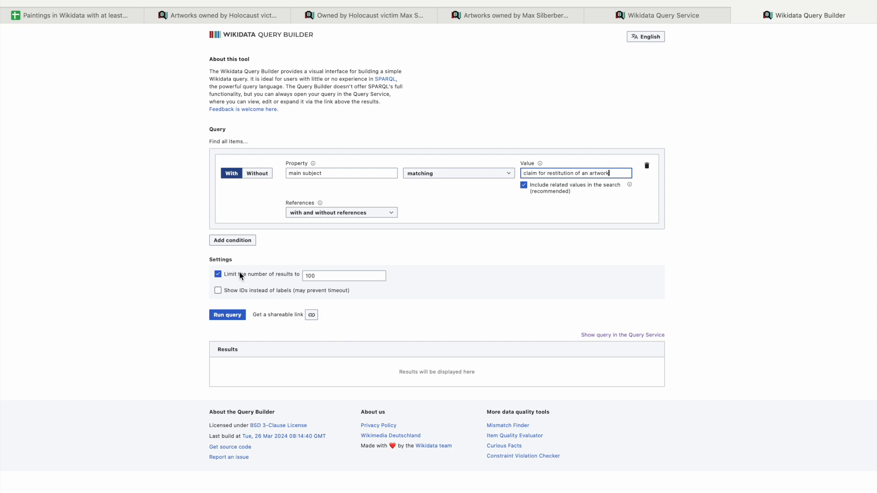
Add an OR condition with the property significant event matching claim for restitution of an artwork.
click(232, 241)
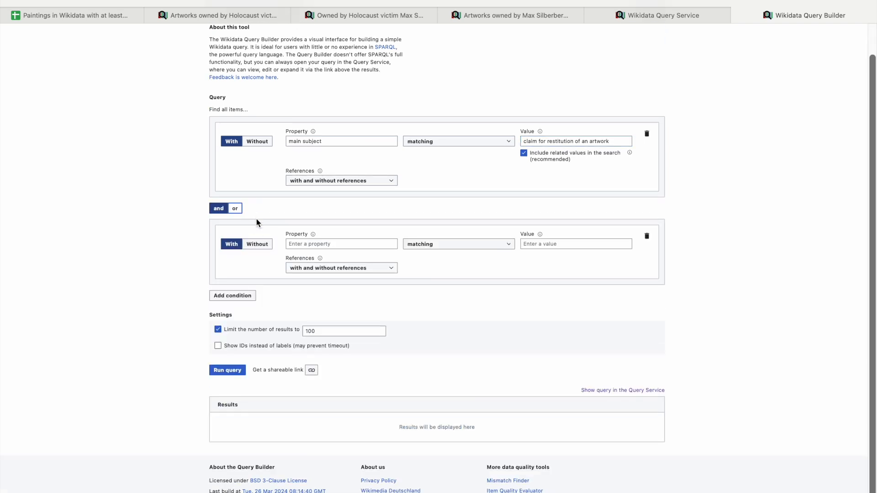
click(234, 209)
click(310, 244)
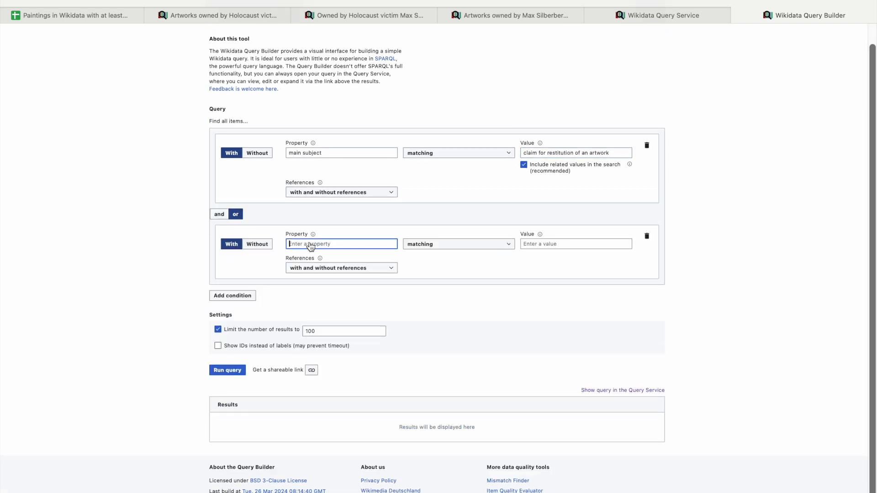
text(significant)
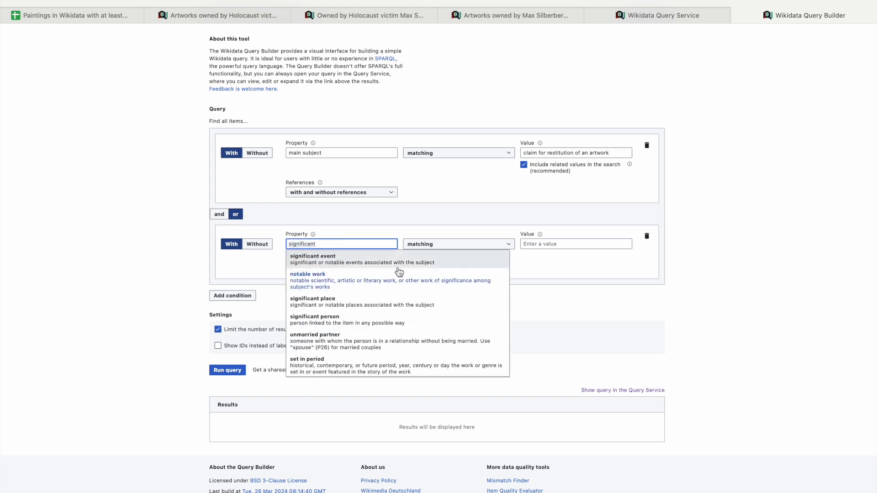
click(397, 275)
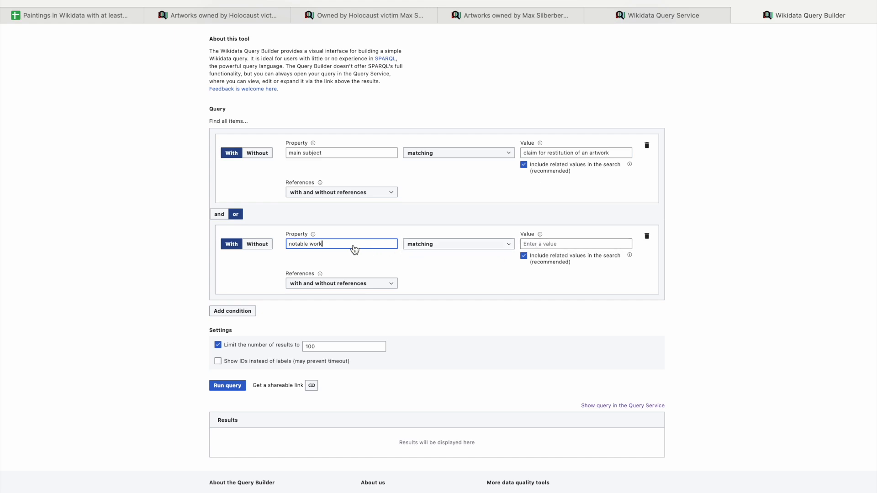
drag(333, 245, 283, 239)
text(sign)
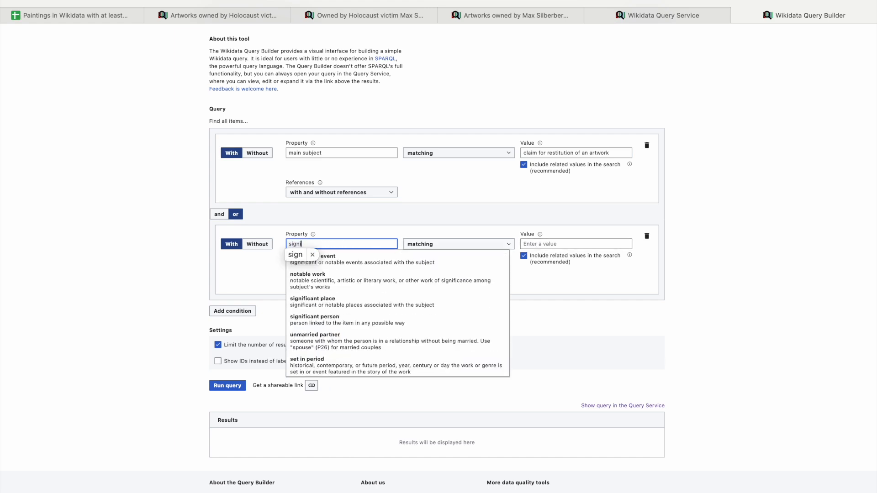
click(322, 259)
click(562, 246)
text(claim )
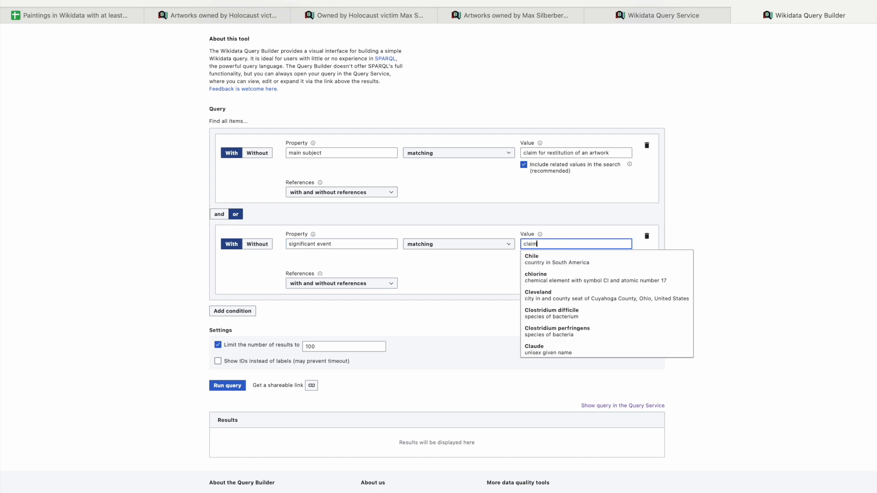
text(for re)
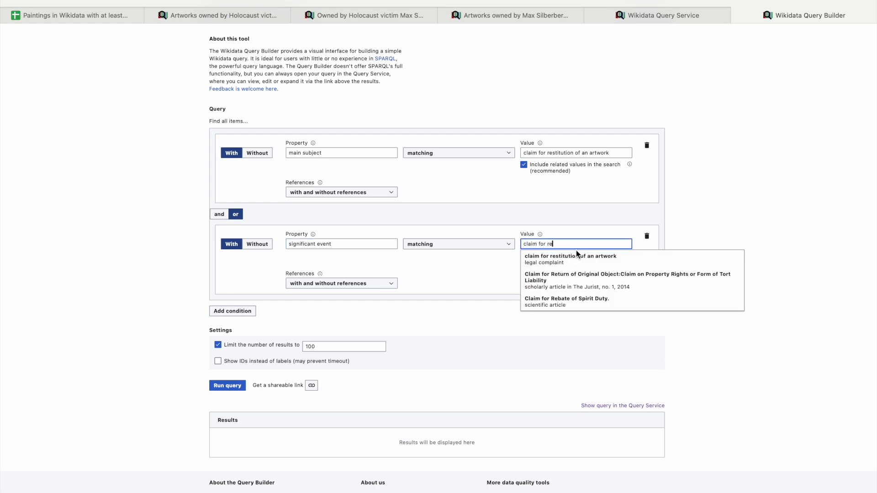
click(598, 262)
Add an OR condition with the property depicts matching claim for restitution of an artwork.
scroll(379, 338, down, 1)
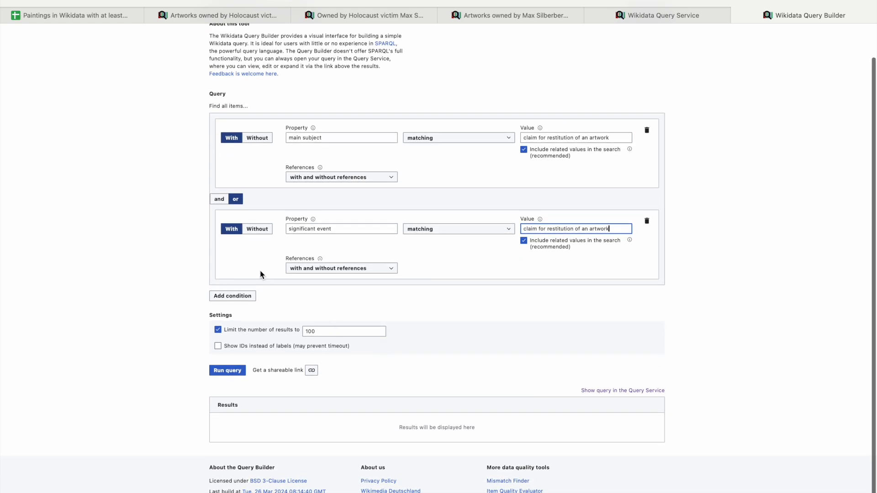
click(237, 297)
click(348, 245)
text(depic)
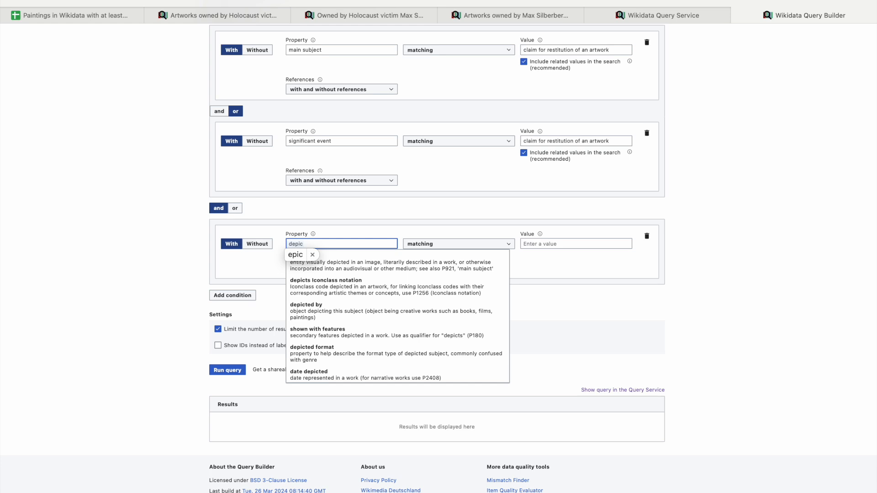
text(t)
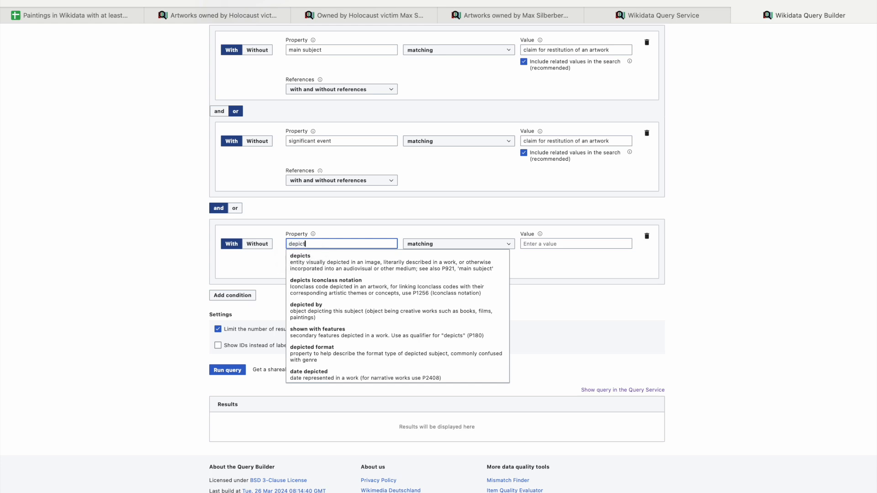
click(363, 260)
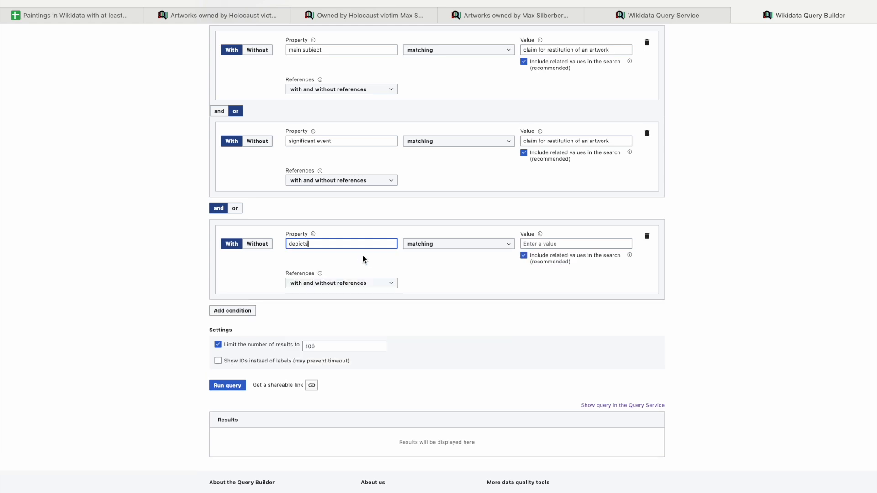
click(535, 249)
text(claim for)
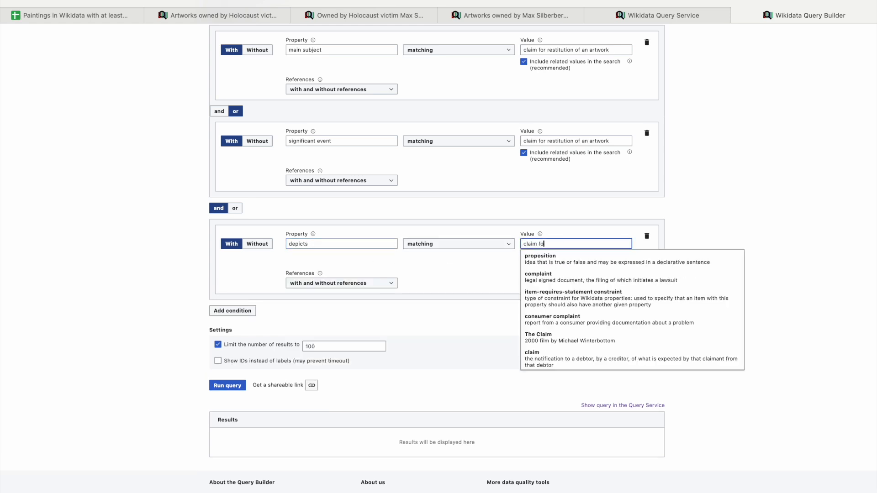
click(554, 259)
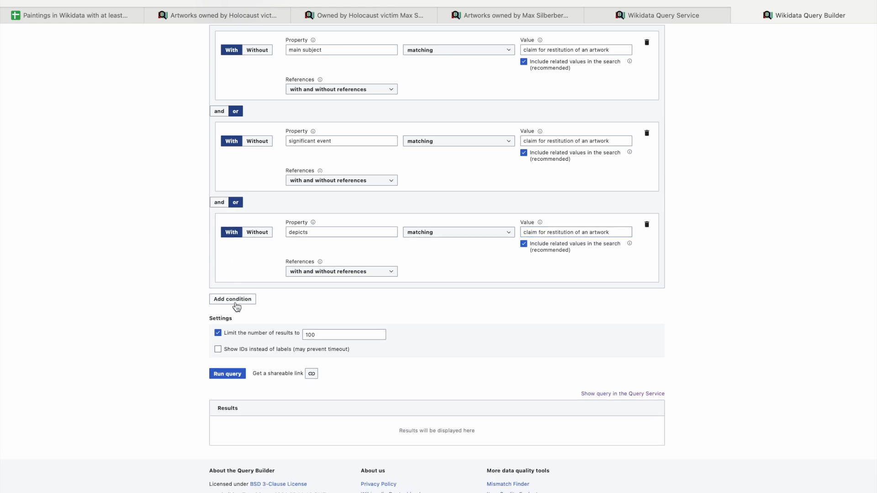
Add an OR condition with the property main subject matching restitution of Nazi-looted art.
click(233, 300)
click(332, 251)
text(topic)
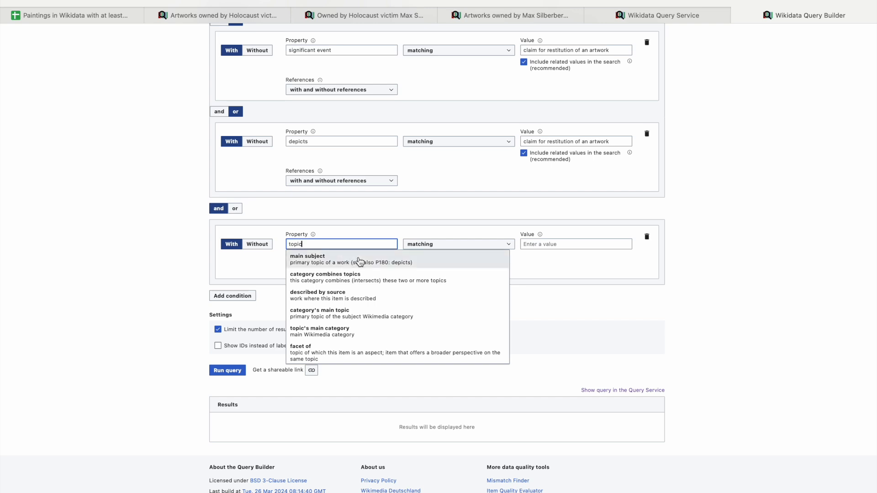
click(361, 259)
click(548, 244)
text(restitutio)
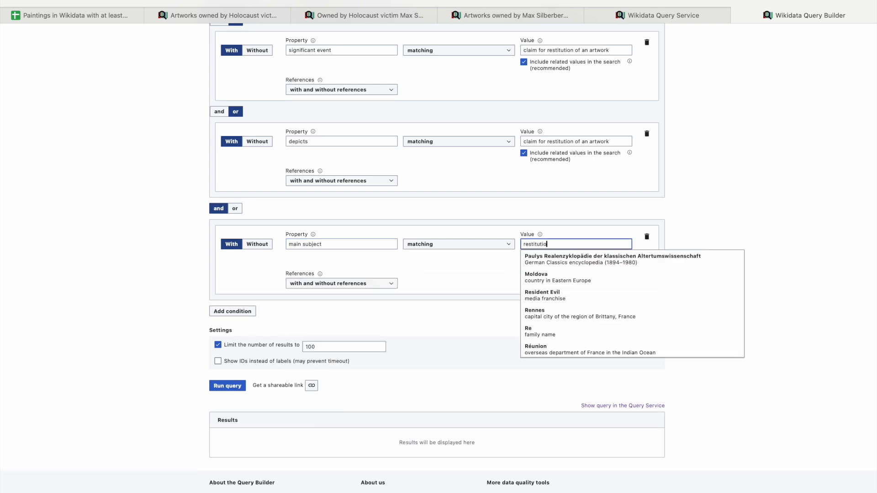
text(n)
click(527, 255)
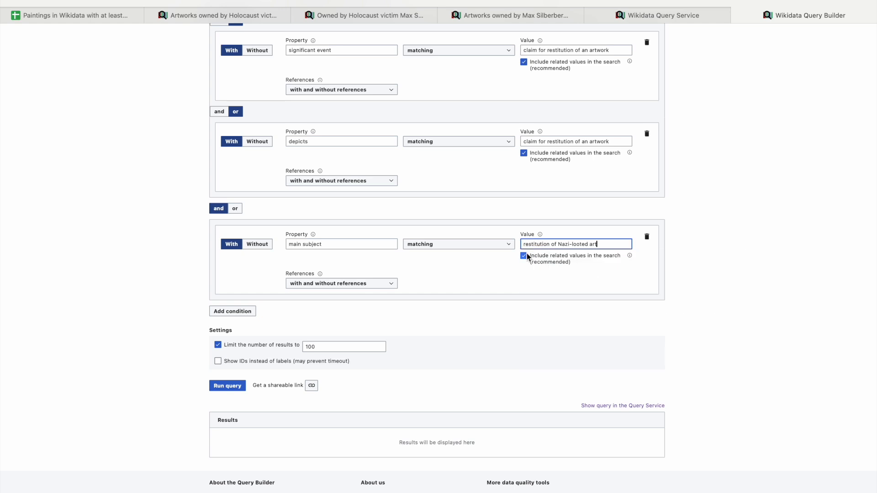
click(235, 208)
Add an OR condition for significant event matching restitution of Nazi-looted art and run the query without a result limit.
scroll(243, 259, up, 5)
scroll(243, 259, down, 2)
scroll(243, 259, down, 3)
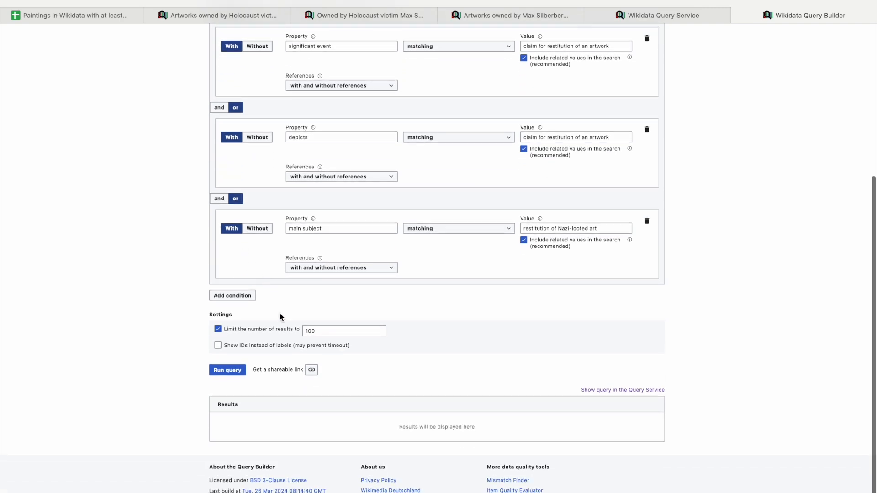
click(245, 296)
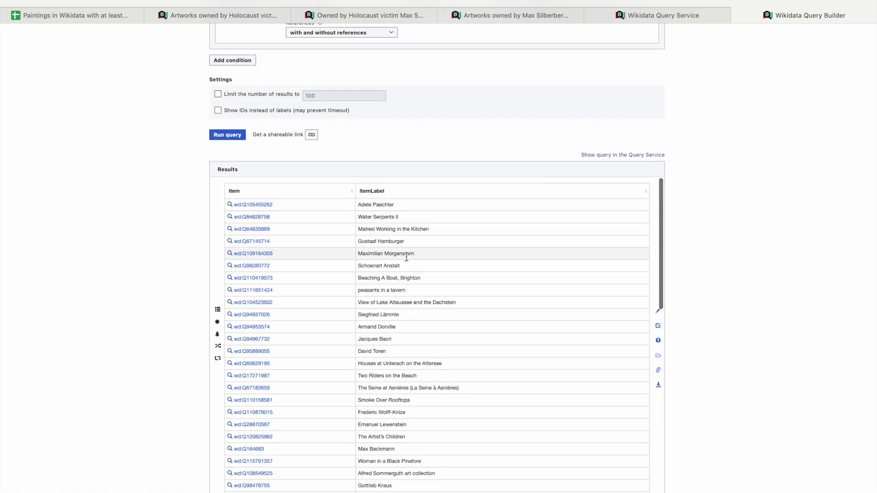
Add the instance of property to the shown results and sort them by its label in ascending order.
scroll(407, 258, up, 5)
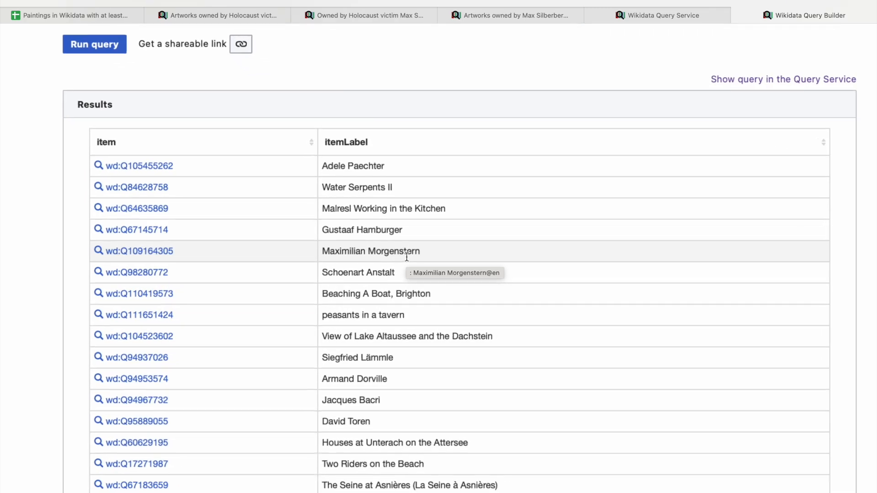
scroll(407, 258, up, 2)
scroll(572, 311, up, 4)
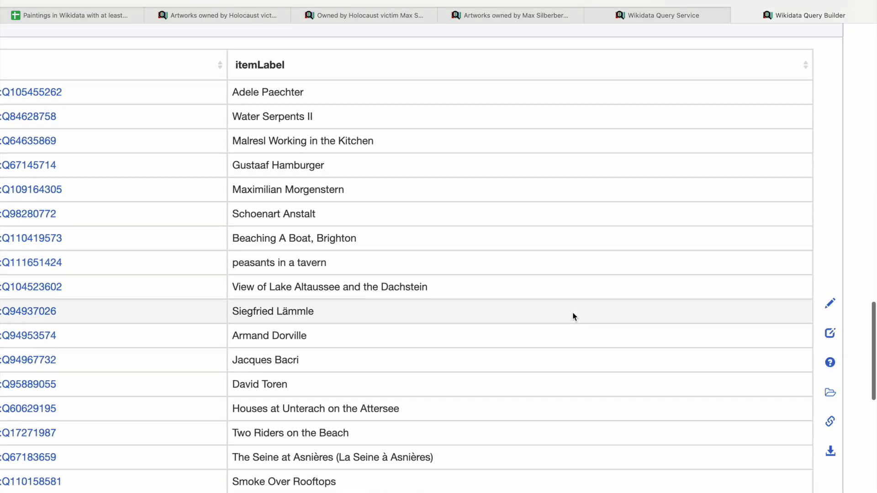
scroll(572, 315, down, 4)
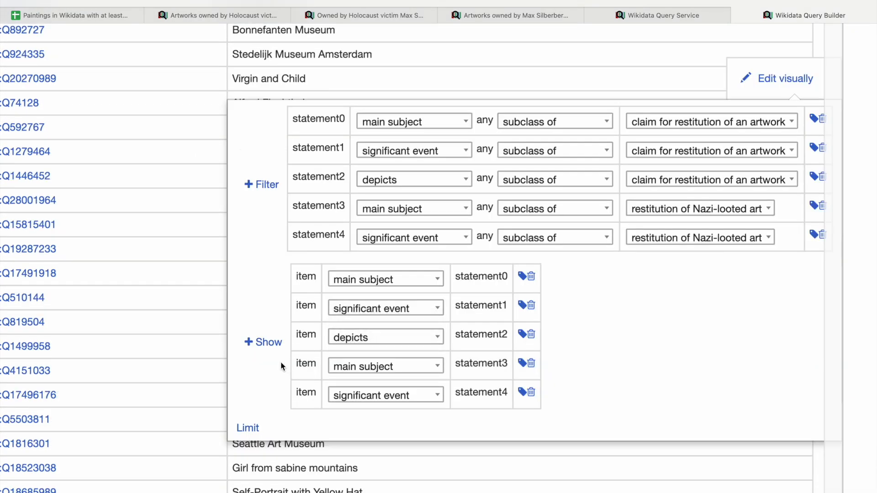
click(267, 344)
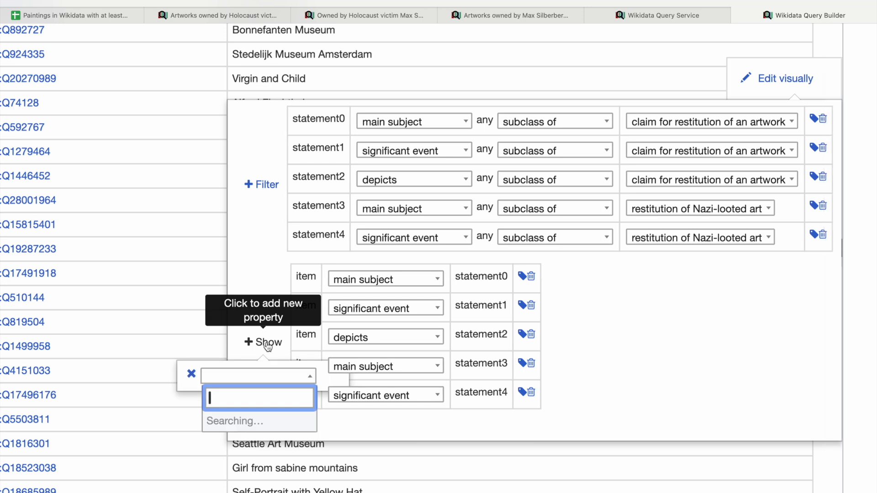
text(type)
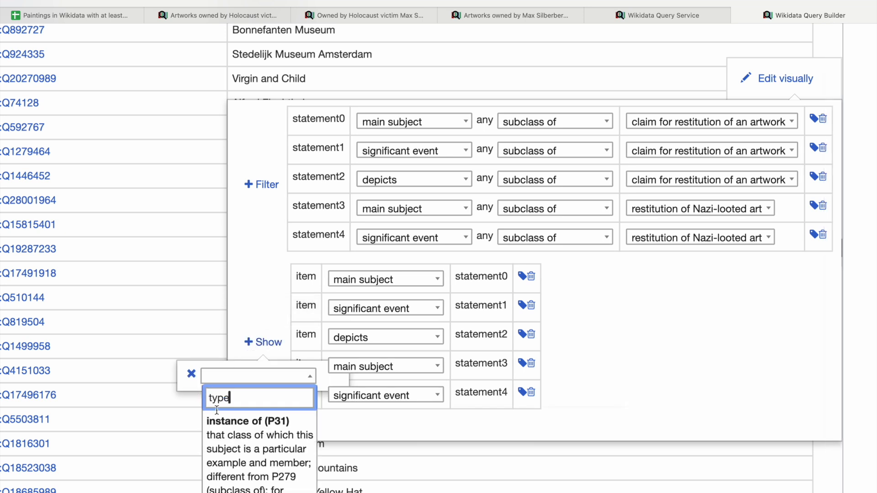
key(Return)
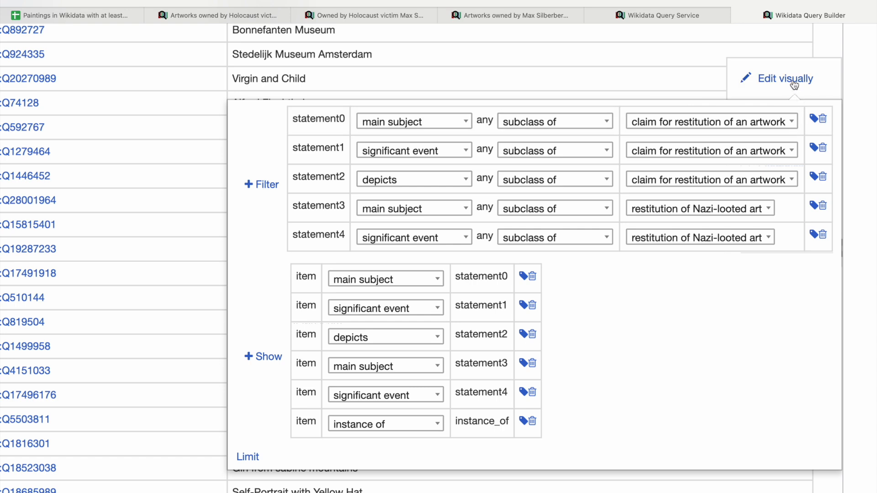
click(793, 82)
scroll(654, 280, up, 8)
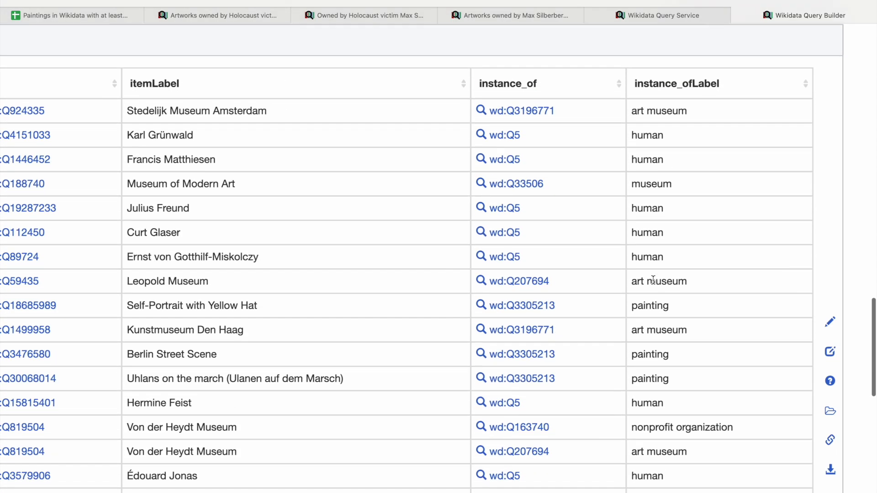
click(782, 184)
Examine the sorted results by type, from art collections, galleries and museums to the people involved in restitution claims.
scroll(667, 370, down, 4)
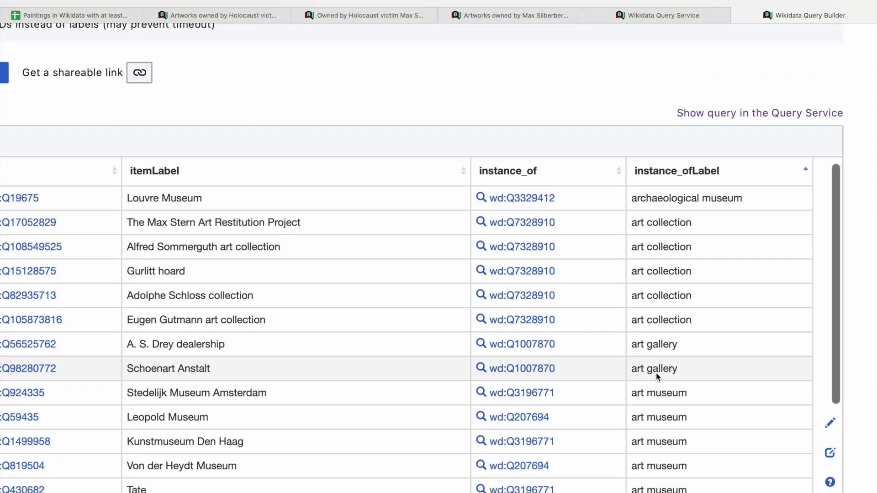
scroll(656, 373, down, 2)
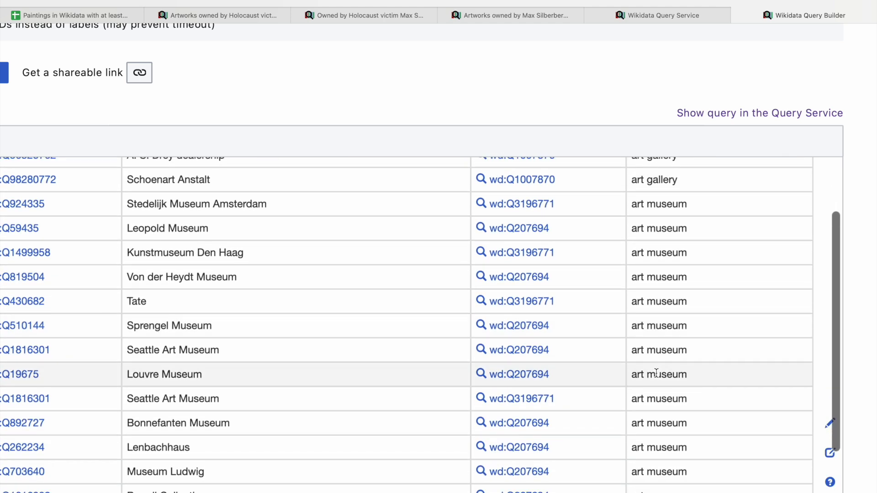
scroll(656, 373, up, 5)
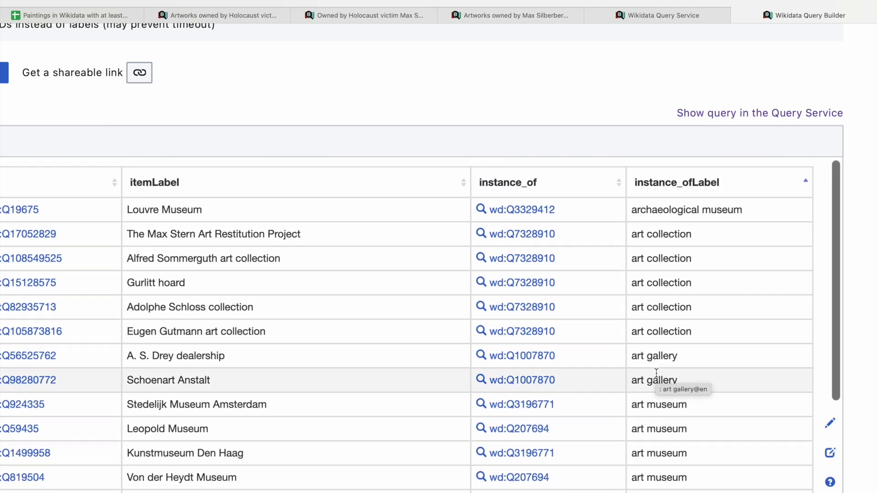
scroll(656, 373, down, 15)
scroll(658, 377, down, 8)
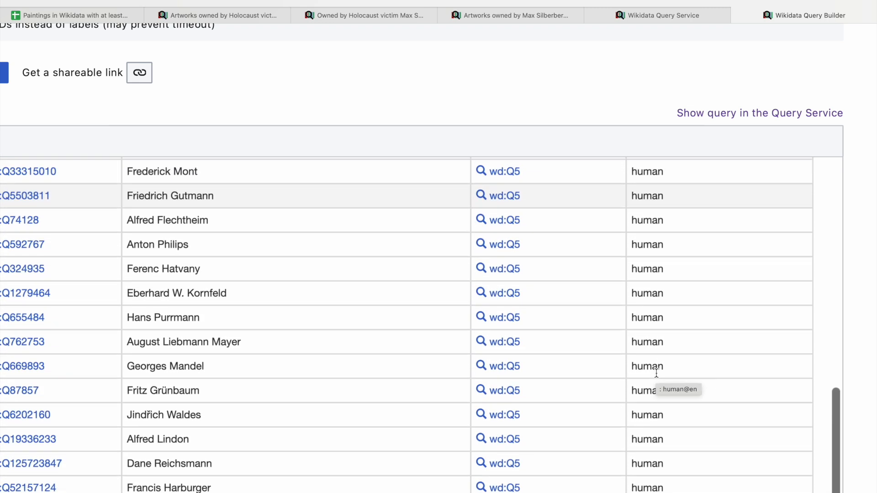
scroll(656, 373, up, 3)
scroll(213, 240, up, 4)
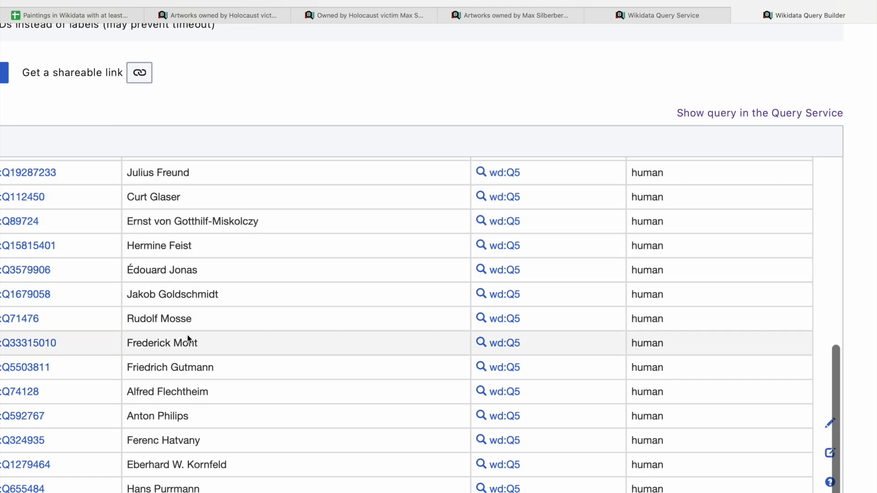
scroll(187, 335, down, 5)
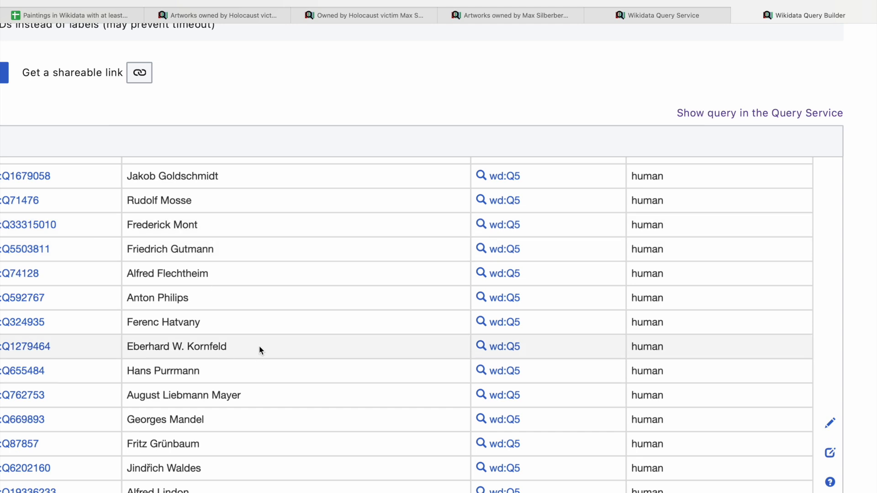
scroll(250, 395, down, 12)
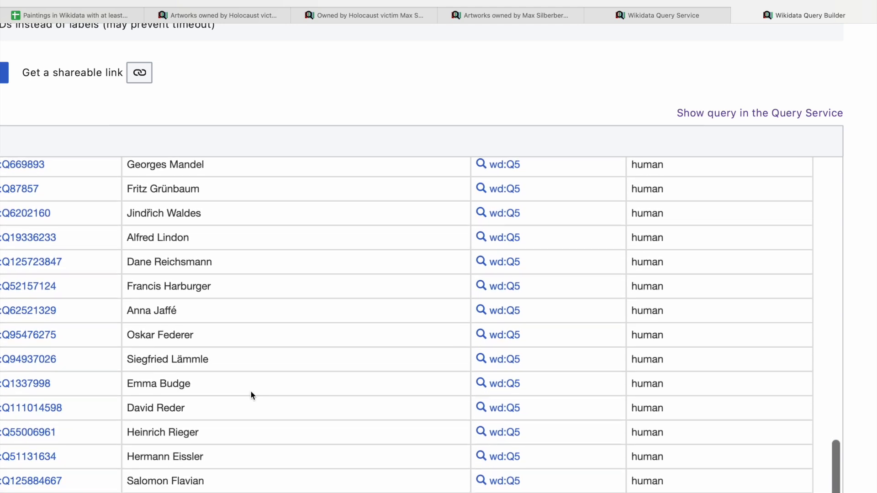
scroll(250, 395, down, 5)
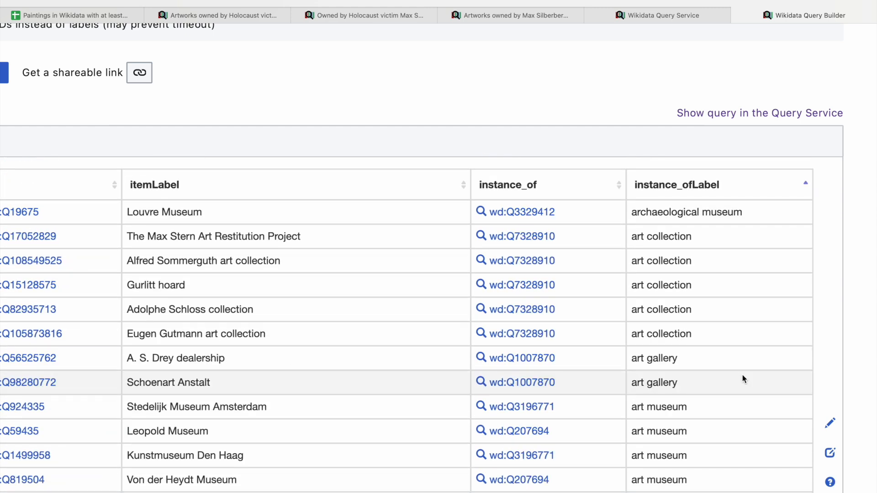
scroll(743, 379, up, 5)
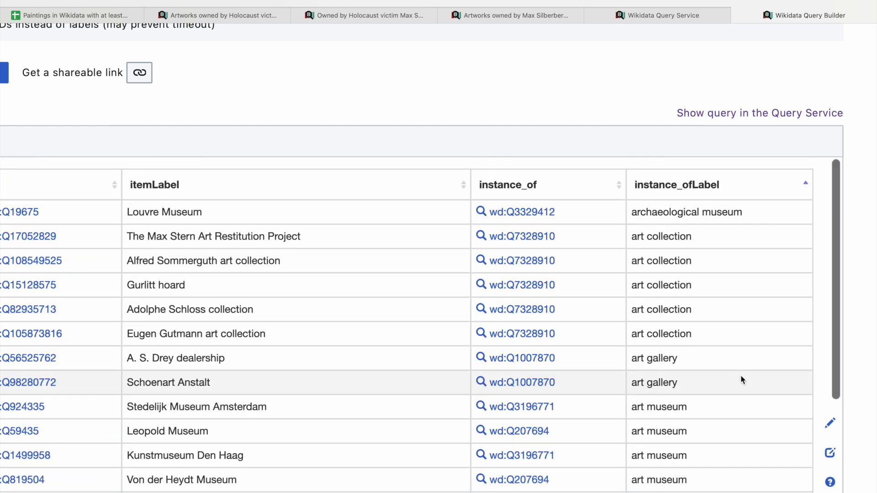
scroll(743, 380, up, 8)
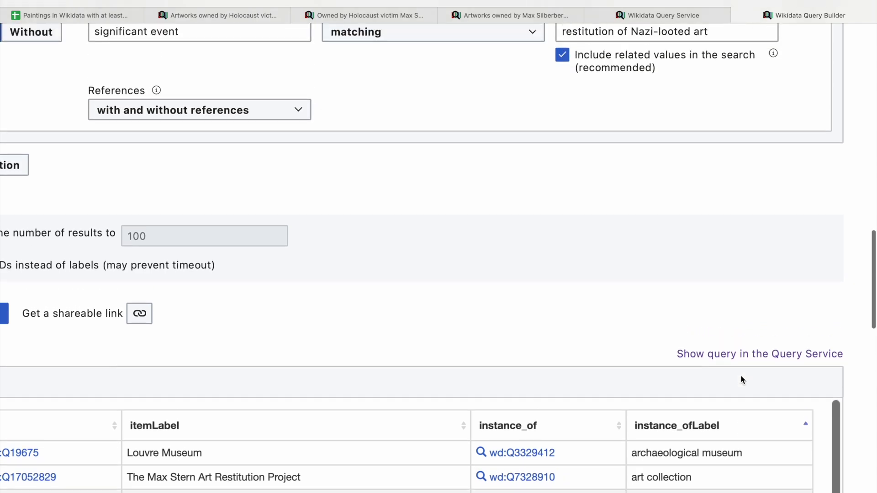
Switch to the slide presentation, play it through to the slide on names between looting and restitution, and open the Christie's lot link.
key(ctrl+Left)
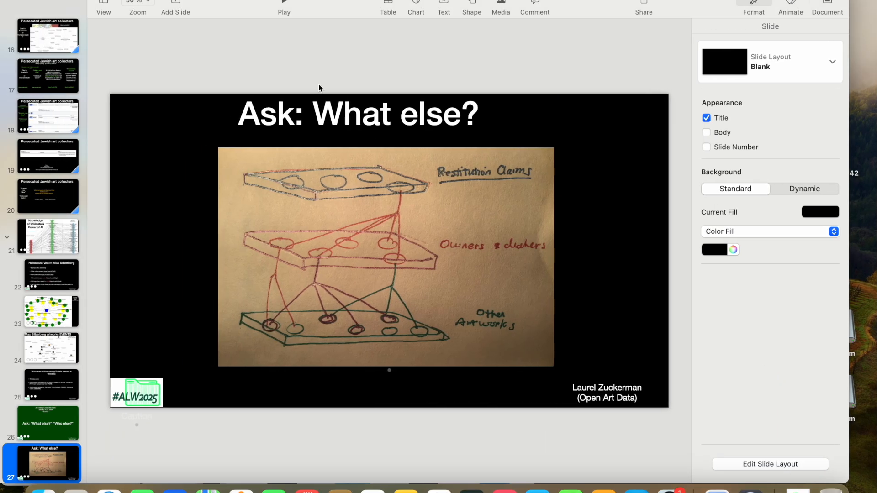
click(285, 7)
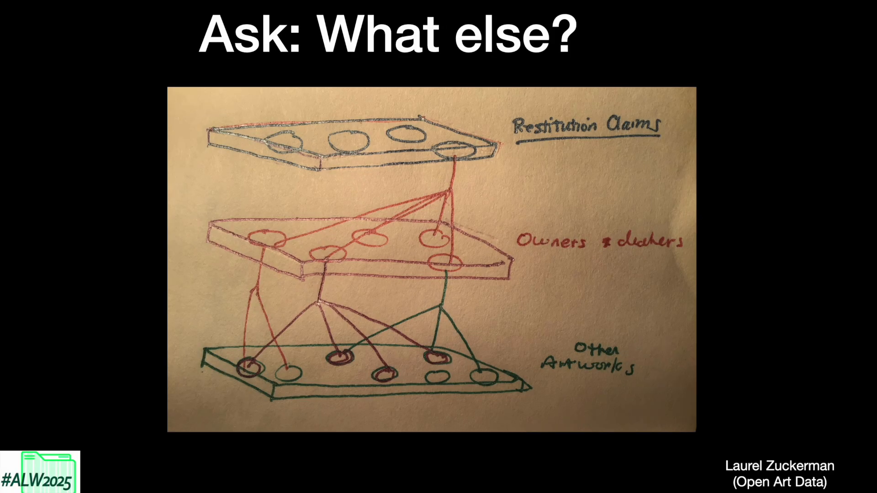
key(Right)
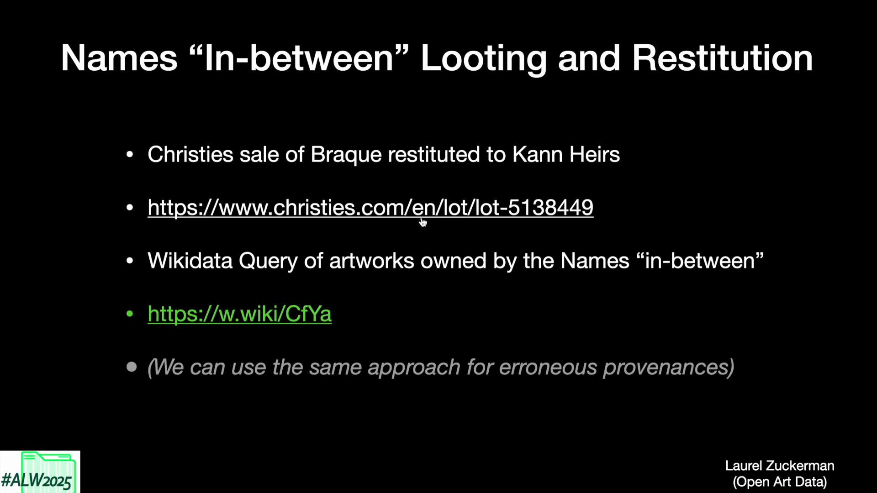
click(420, 218)
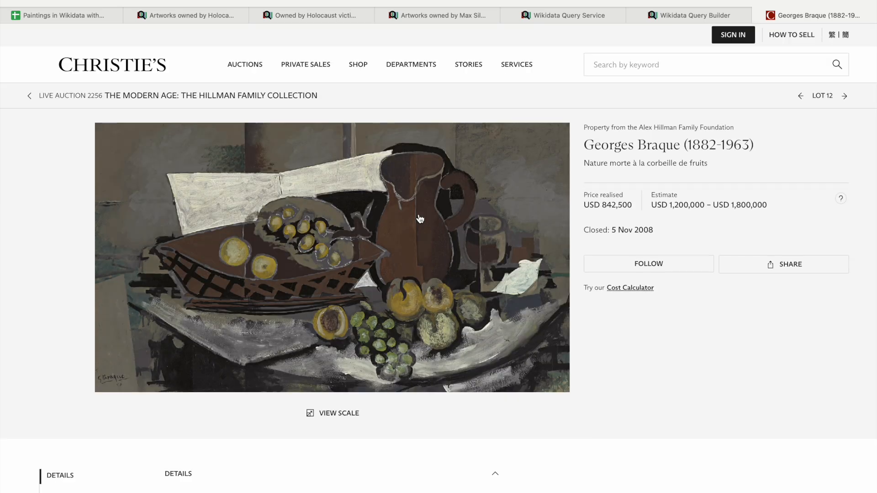
Examine the Braque lot's provenance, highlighting the restitution entry and the owners listed between confiscation and restitution.
scroll(383, 375, down, 7)
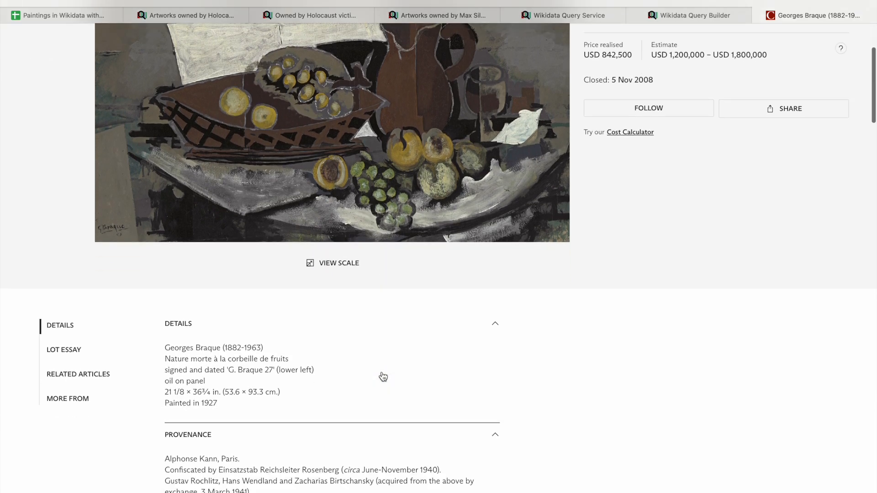
scroll(383, 375, down, 3)
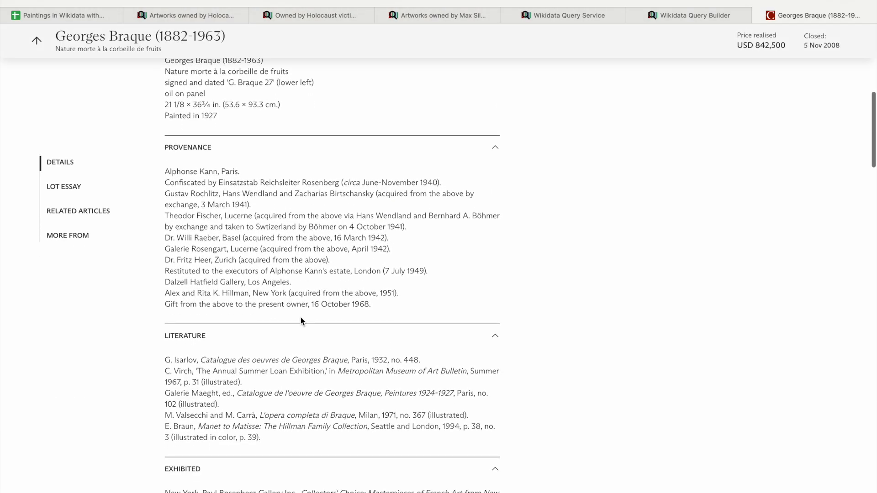
drag(178, 272, 435, 272)
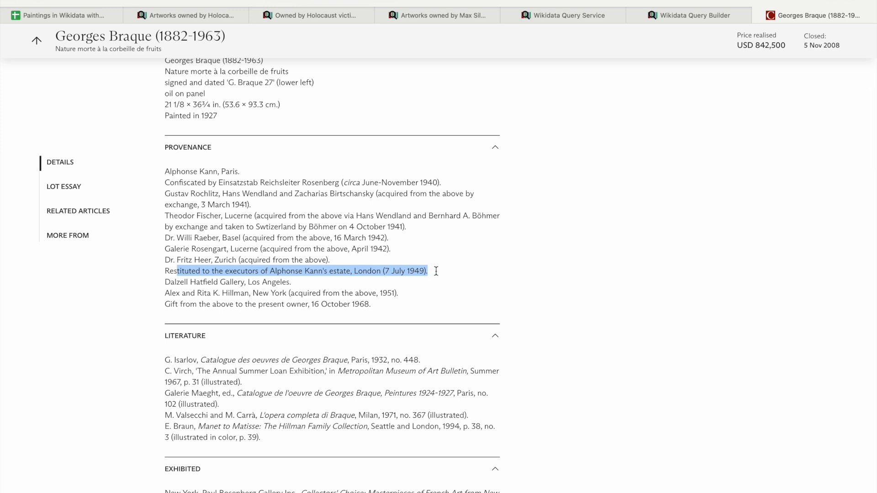
drag(165, 194, 349, 260)
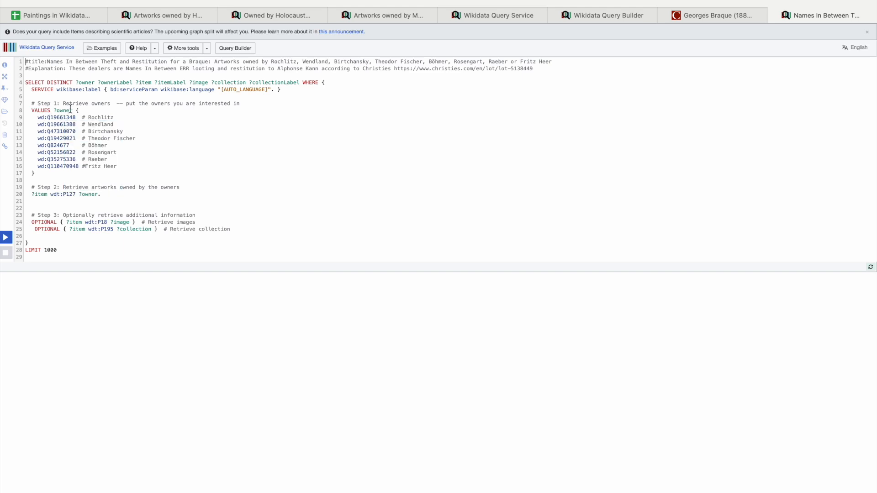
Check the owners listed in the Names In Between query and run it to retrieve the artworks they owned.
mouse_move(94, 123)
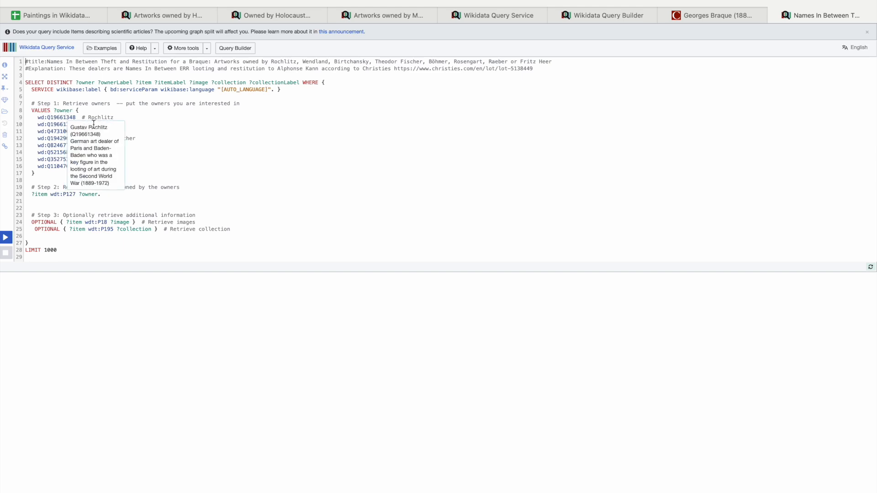
click(197, 169)
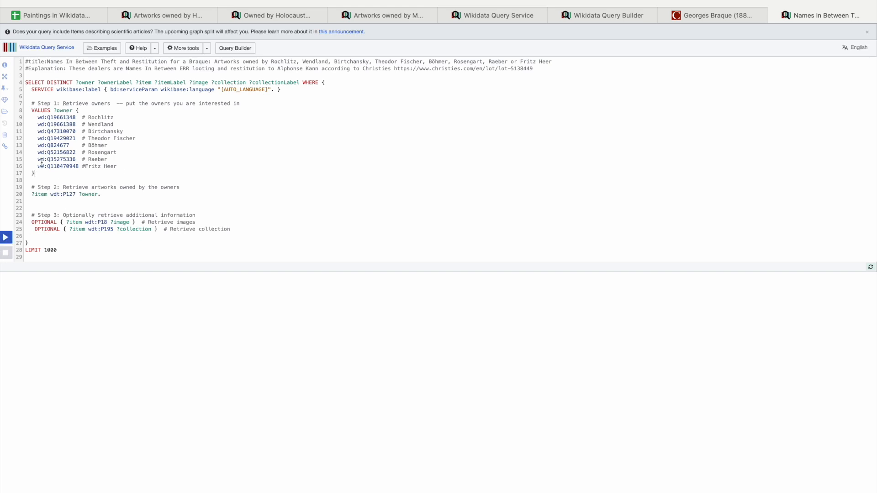
click(6, 238)
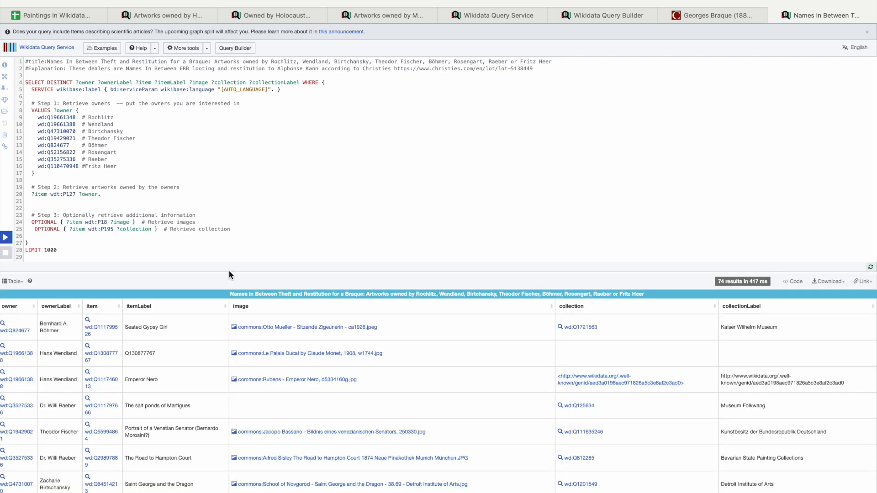
Show the query results as an image grid and look through the artworks with their owners and collections.
scroll(321, 392, down, 3)
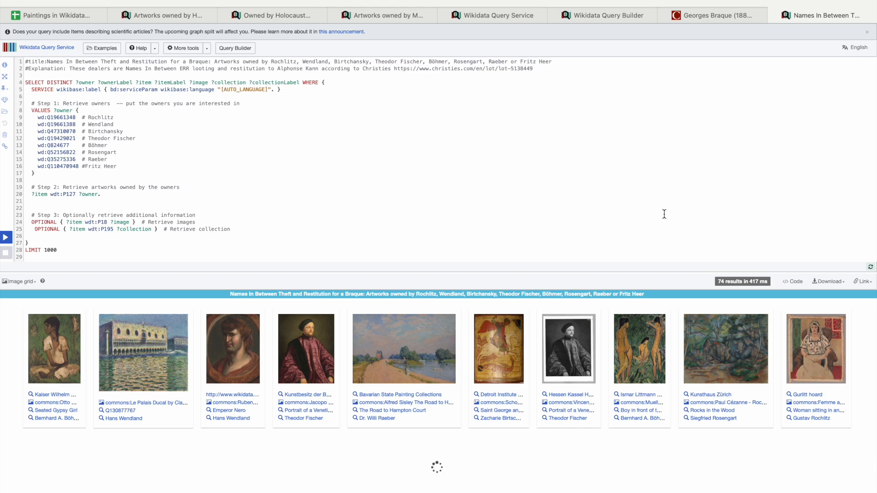
scroll(554, 421, down, 1)
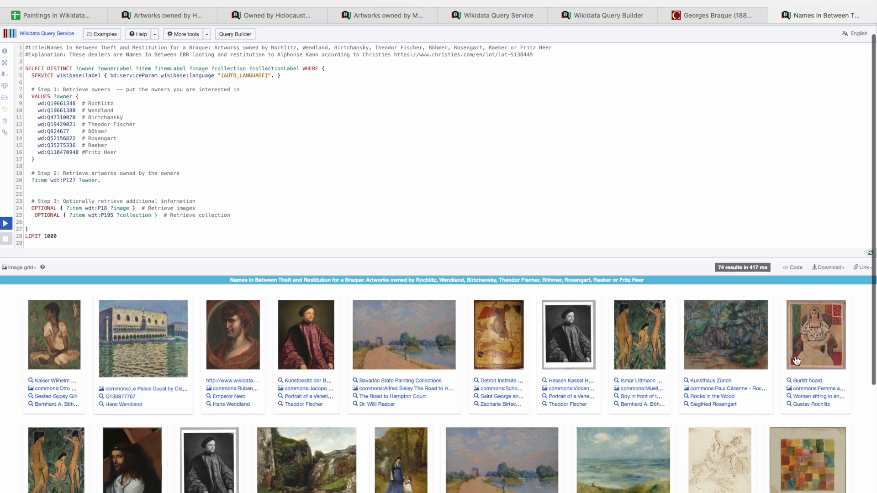
drag(874, 353, 874, 492)
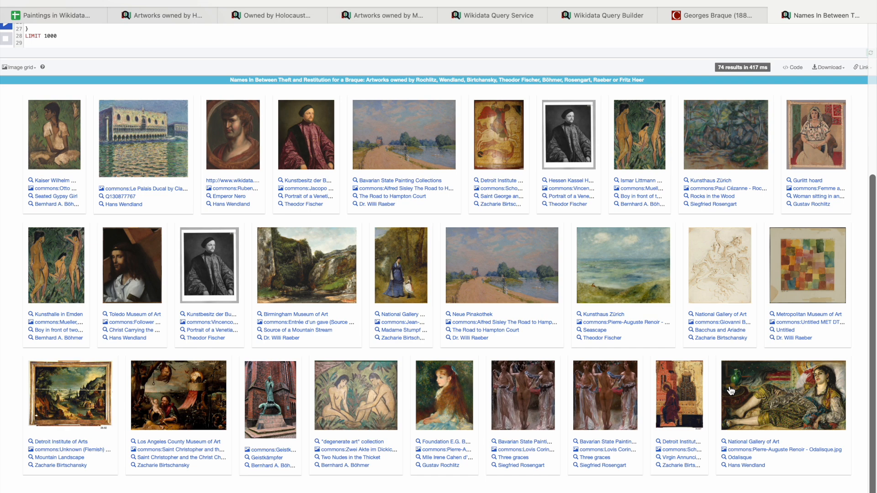
scroll(729, 343, up, 4)
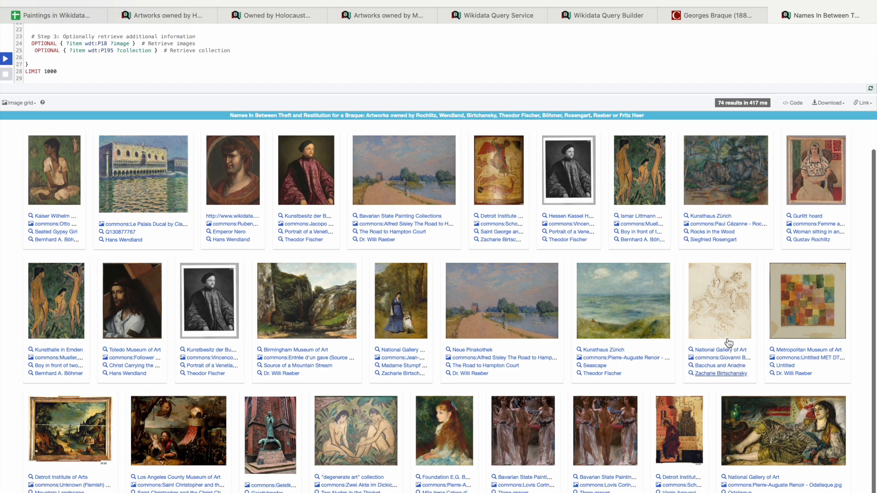
scroll(729, 343, up, 2)
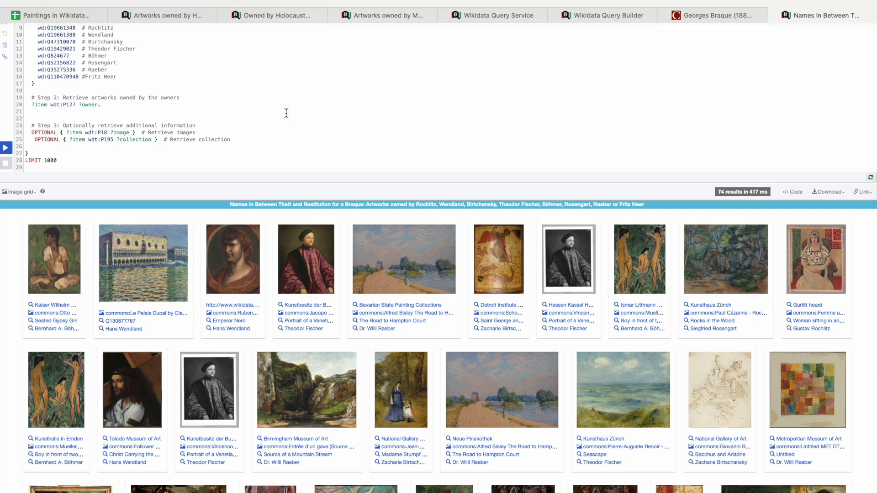
Display the query results as a graph and examine the links between owners, artworks and collections.
click(20, 193)
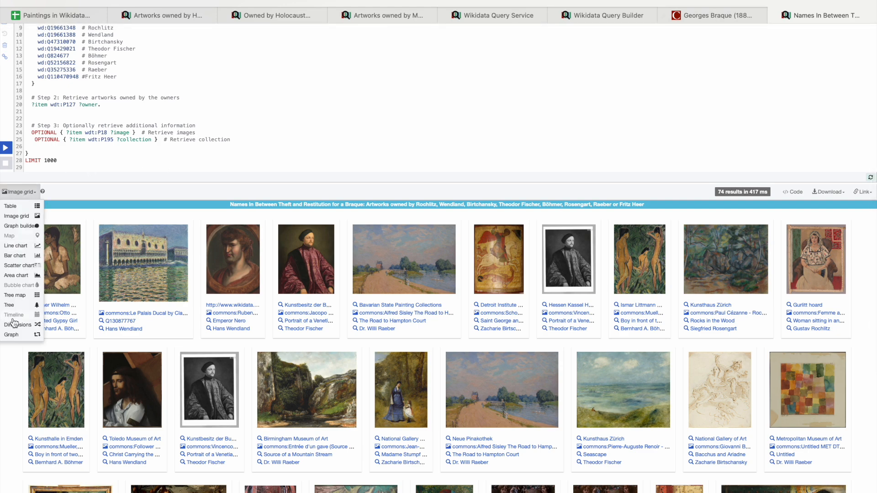
click(13, 343)
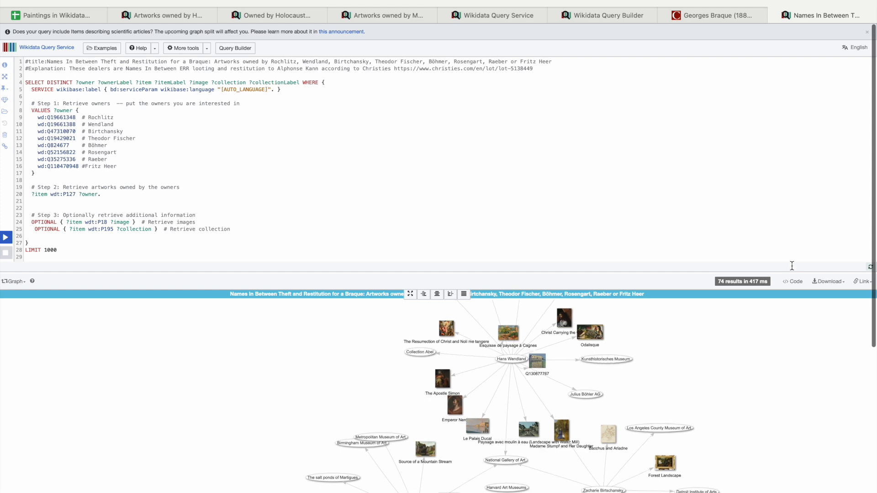
click(873, 252)
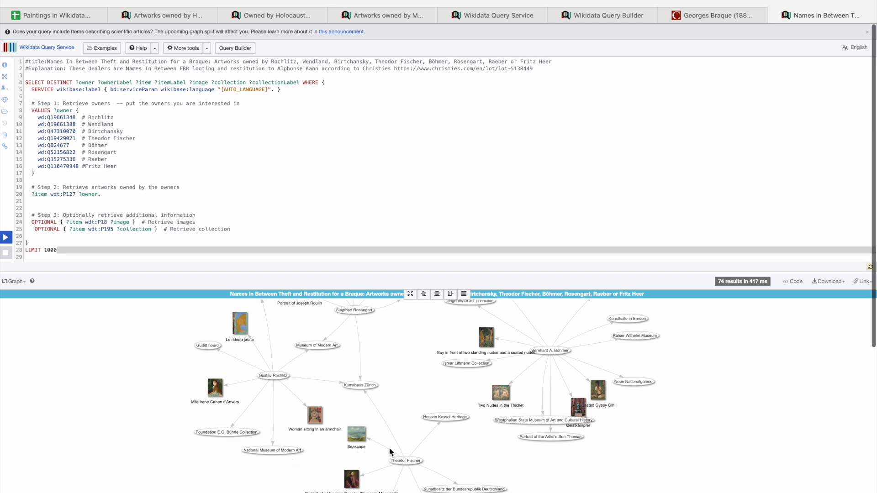
scroll(387, 446, down, 1)
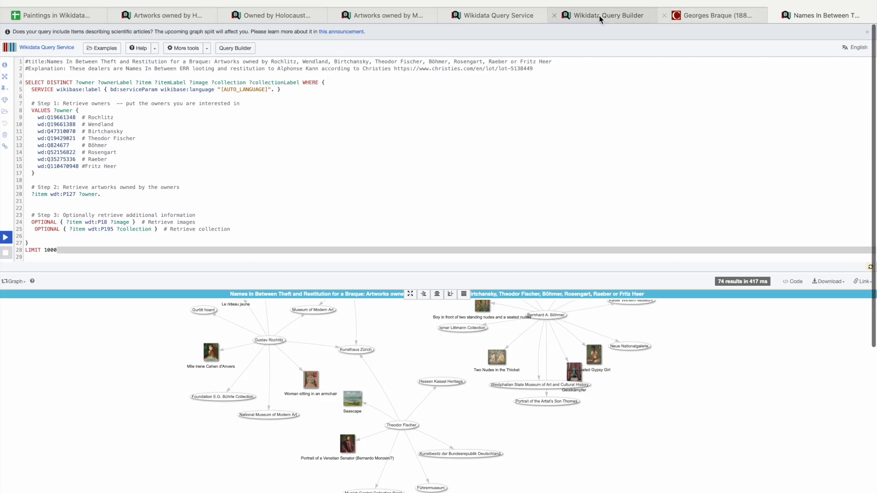
Return to the Query Builder and set the first main subject condition's value to erroneous provenance (artwork).
click(603, 19)
scroll(432, 156, up, 15)
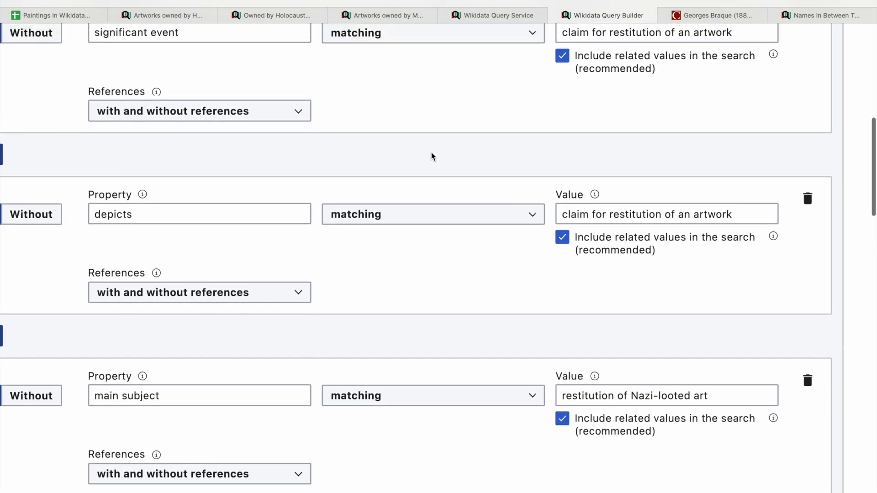
scroll(655, 194, down, 3)
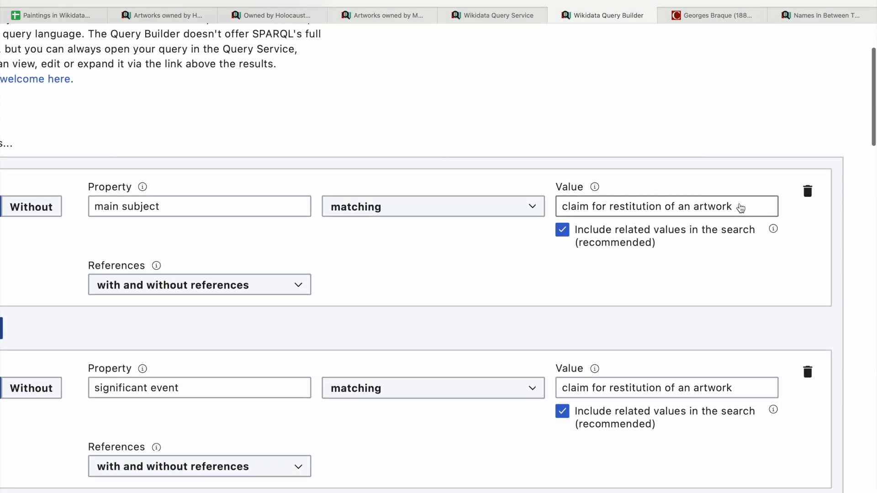
click(740, 208)
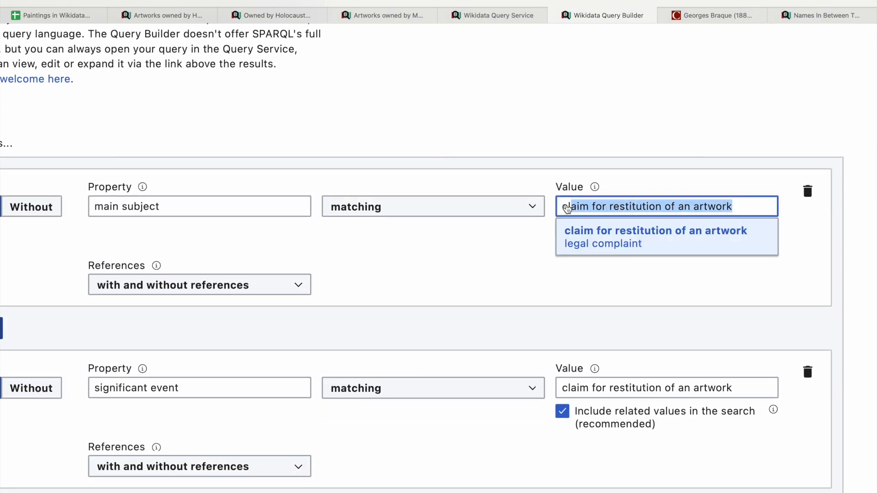
text(erron)
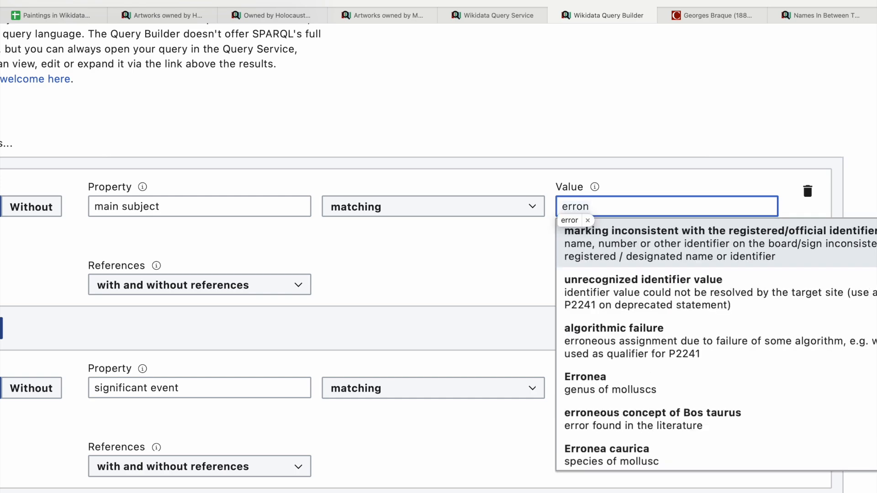
text(eous )
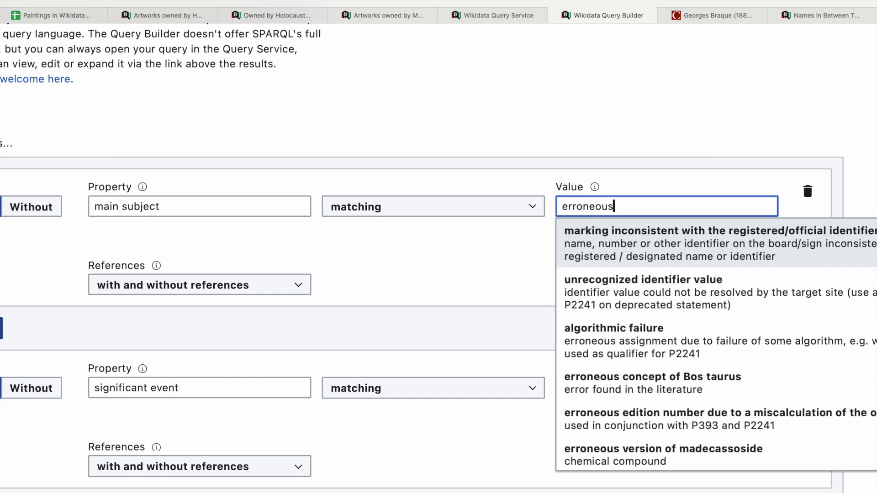
text(p)
key(BackSpace)
text(pro)
click(633, 254)
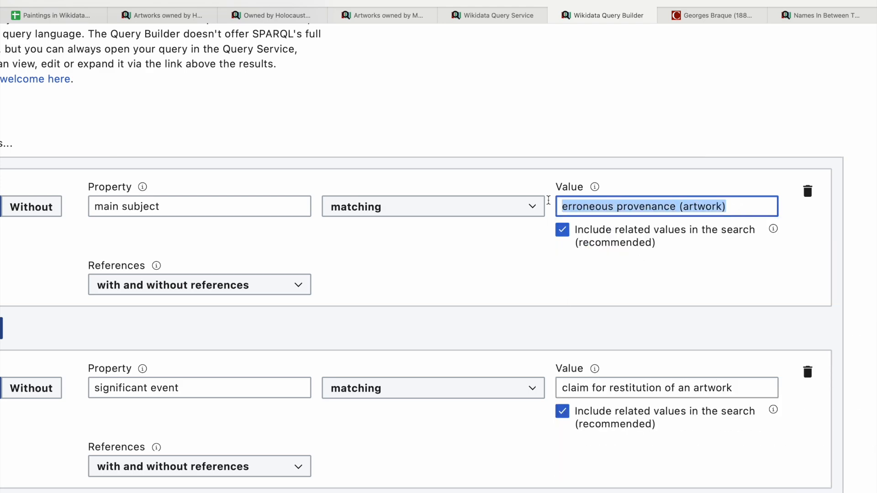
Set the values of the significant event and depicts conditions to erroneous provenance (artwork).
drag(739, 390, 574, 385)
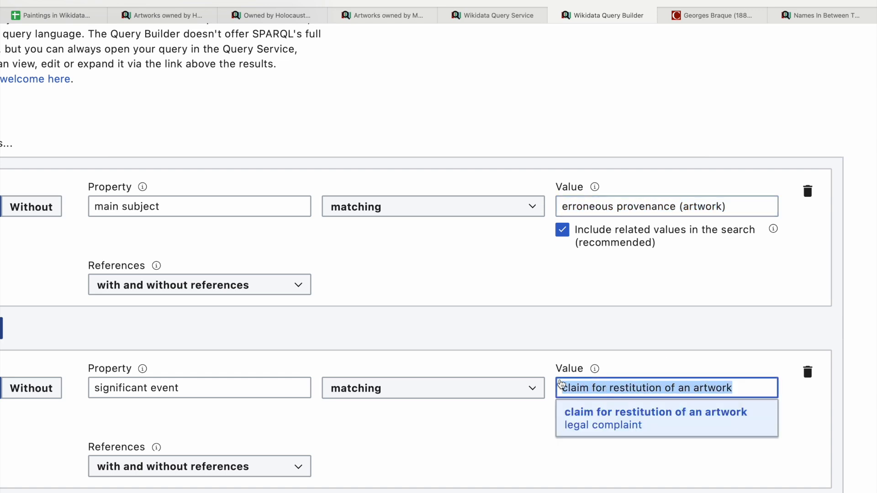
scroll(542, 382, down, 2)
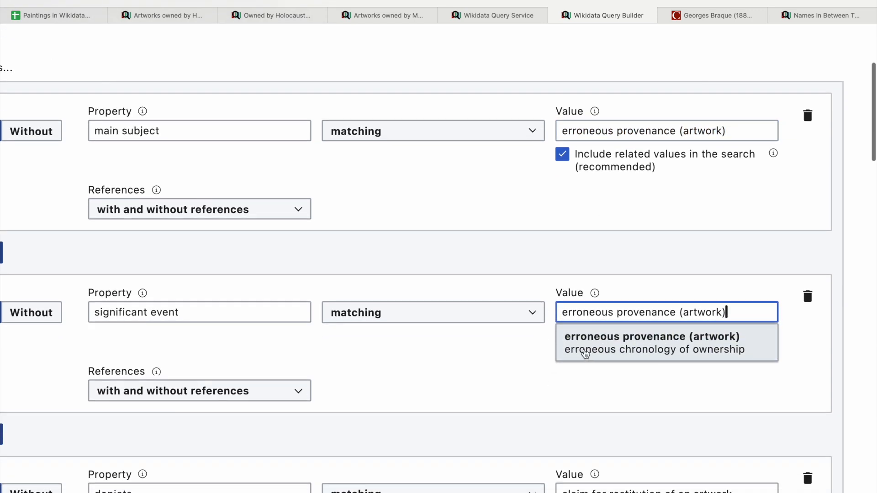
click(586, 353)
scroll(589, 357, down, 3)
click(656, 399)
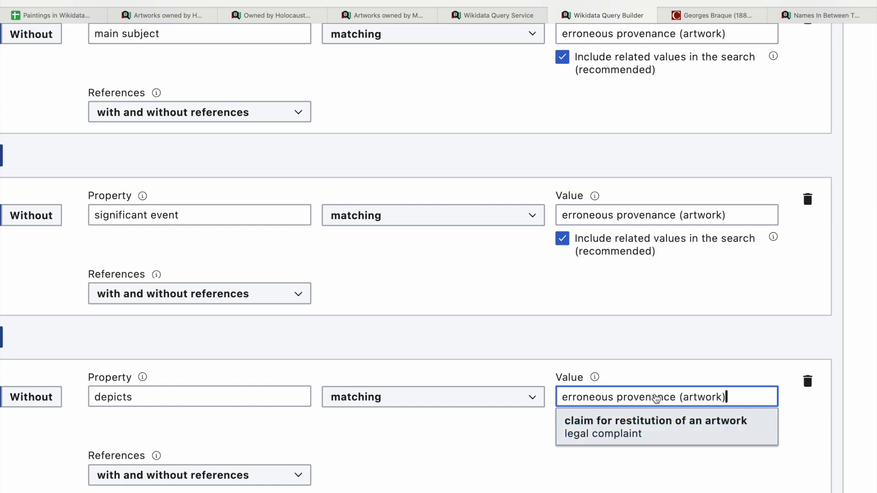
click(650, 421)
scroll(648, 432, down, 5)
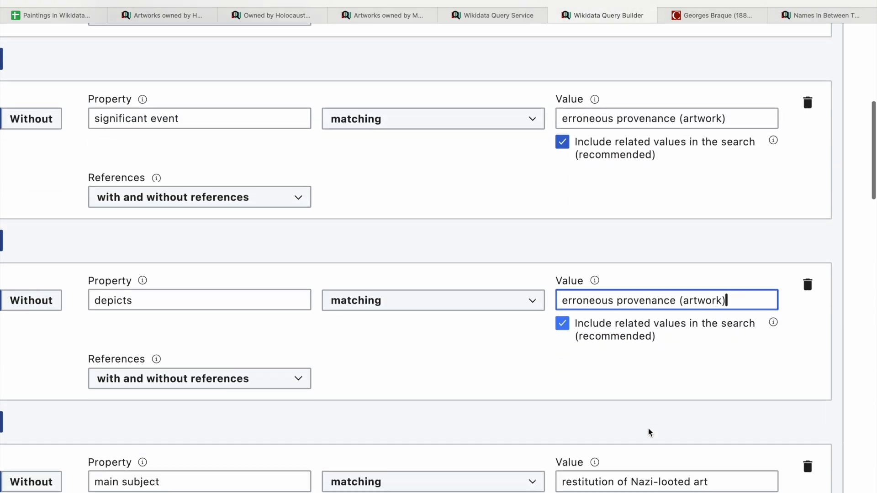
Delete the remaining conditions that match restitution of Nazi-looted art.
click(651, 371)
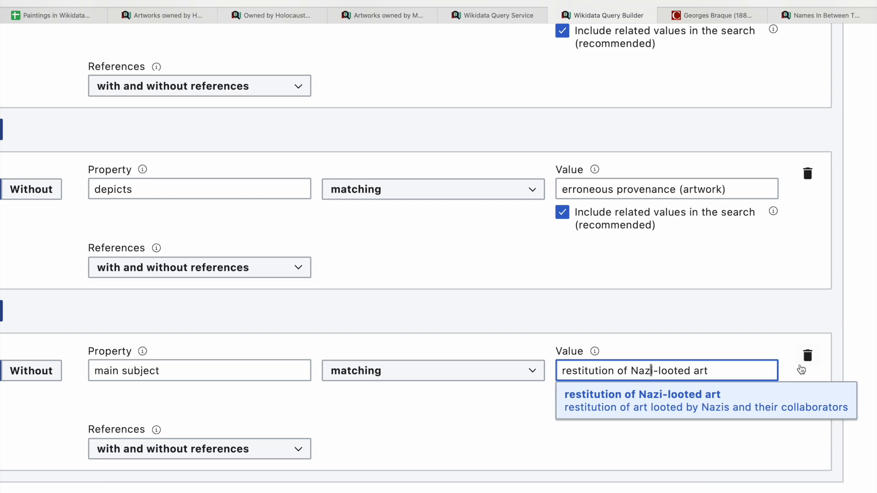
click(802, 366)
click(808, 380)
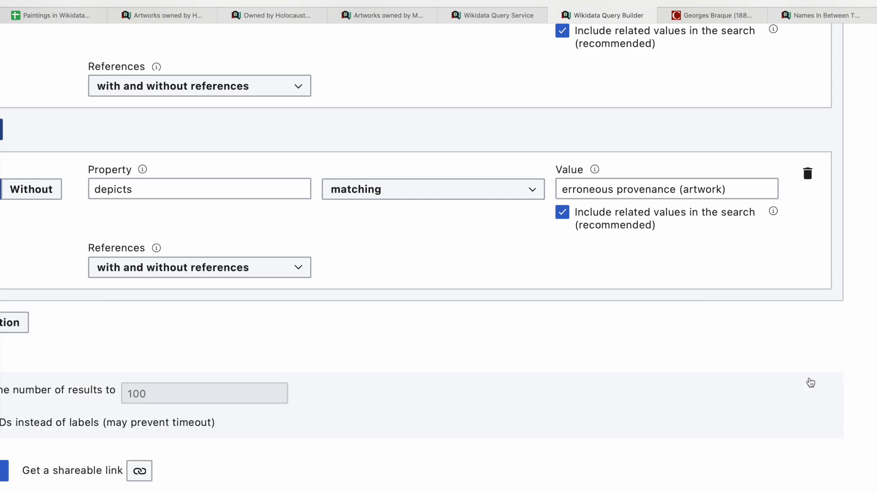
Run the erroneous provenance query without a result limit and look through the listed items.
scroll(443, 342, left, 5)
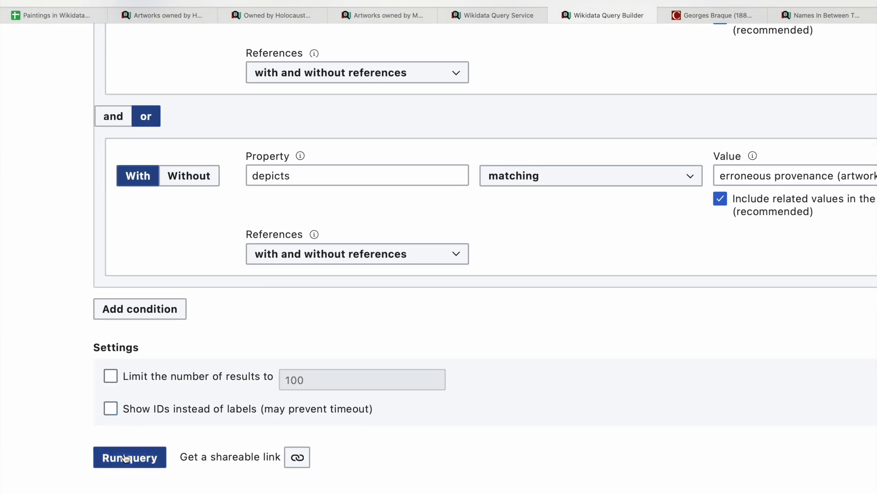
click(126, 458)
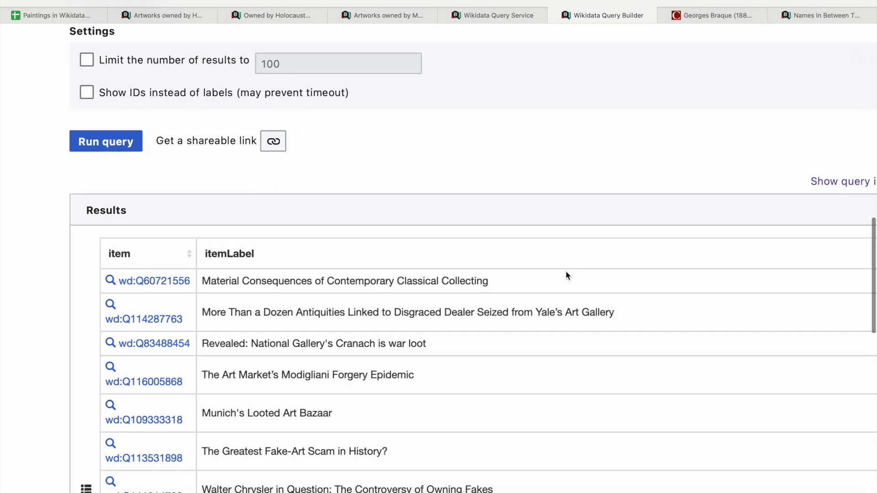
scroll(597, 394, down, 3)
scroll(596, 394, down, 8)
scroll(596, 394, down, 3)
scroll(712, 151, right, 3)
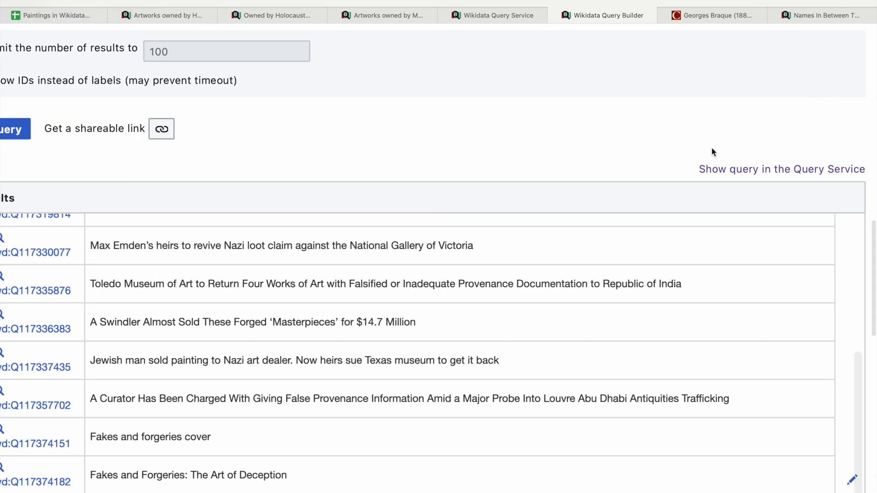
Add the instance of property as a shown column in the erroneous provenance results.
scroll(712, 152, right, 2)
scroll(803, 406, down, 5)
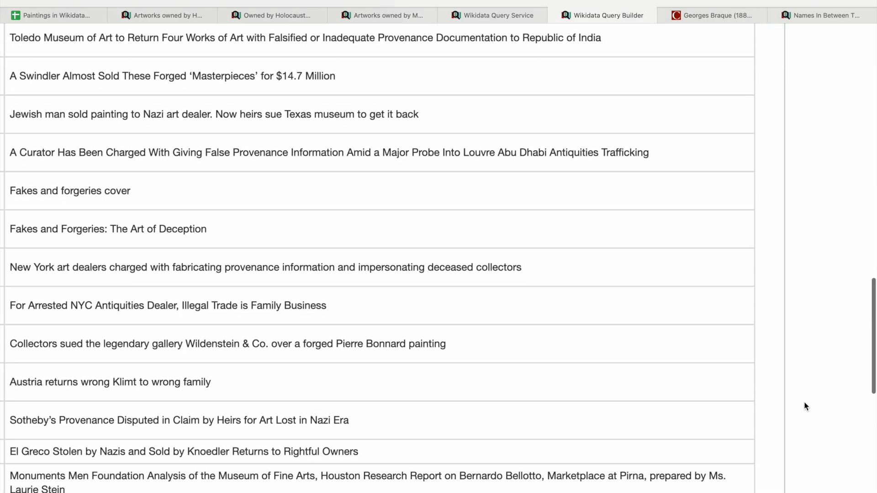
scroll(805, 406, down, 3)
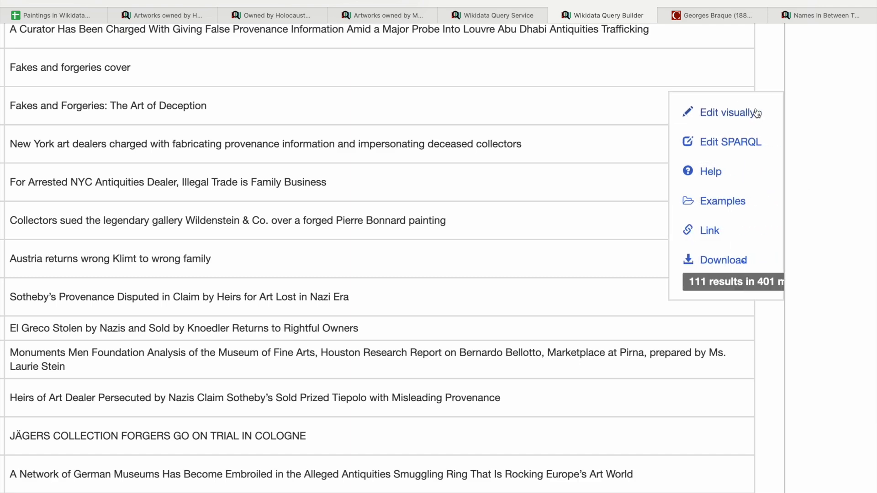
click(753, 113)
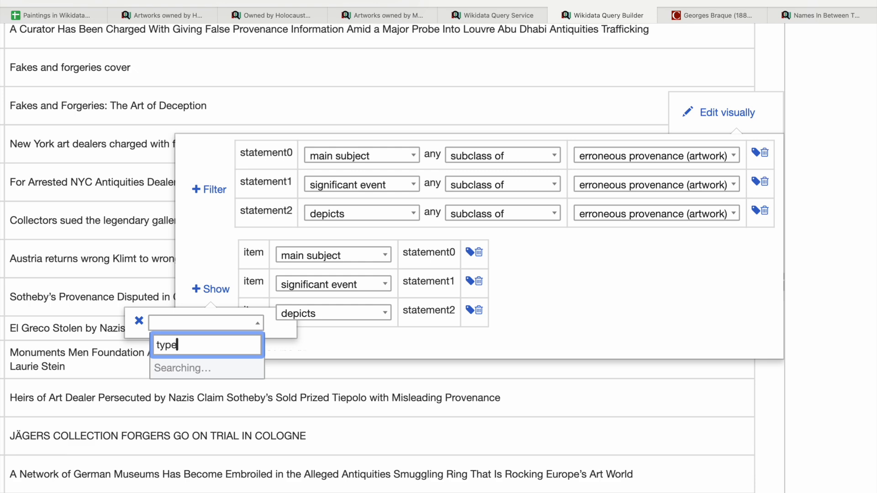
click(208, 393)
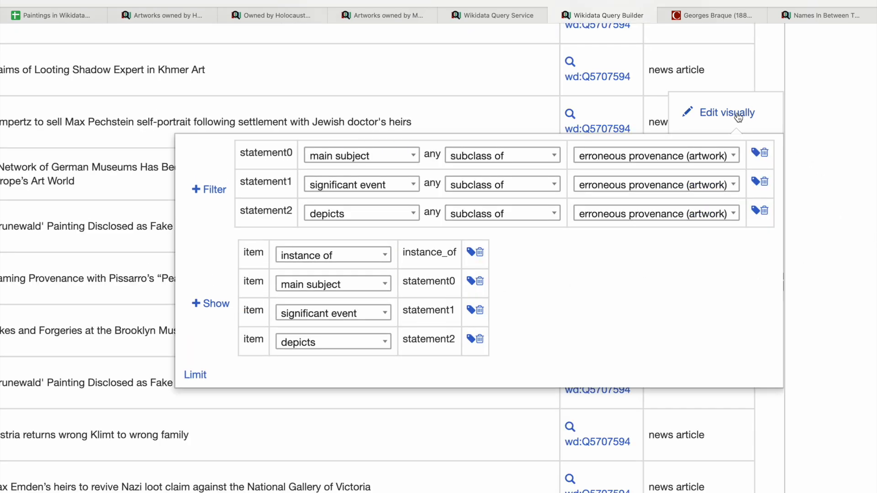
click(739, 118)
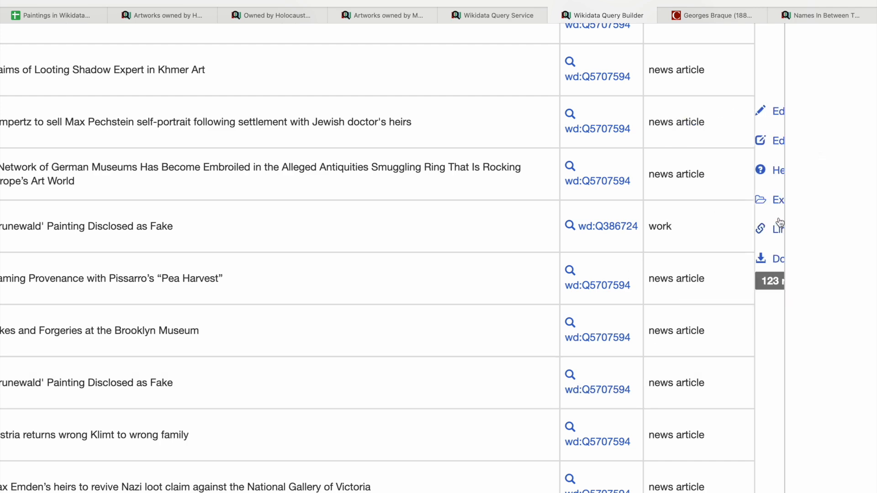
Sort the results in ascending order by the instance_ofLabel column.
scroll(731, 210, up, 1)
scroll(650, 211, up, 5)
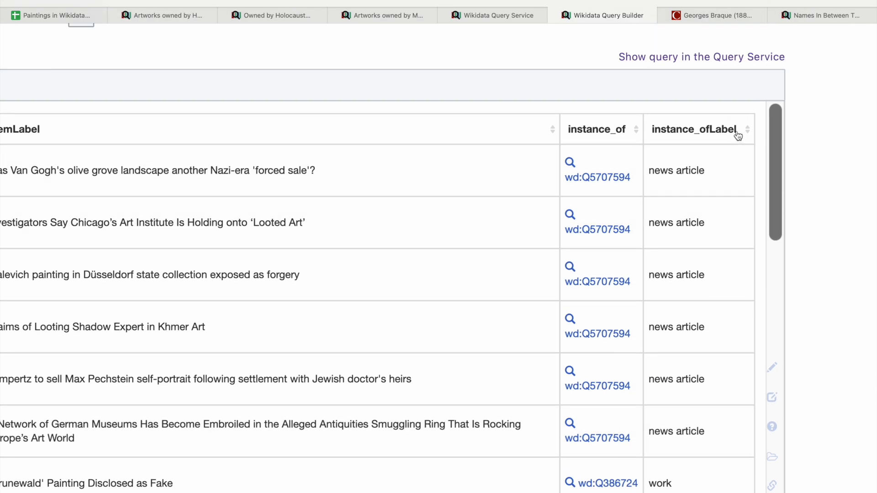
click(738, 133)
Look through the sorted results to examine which item types are linked to erroneous provenance.
scroll(686, 304, down, 15)
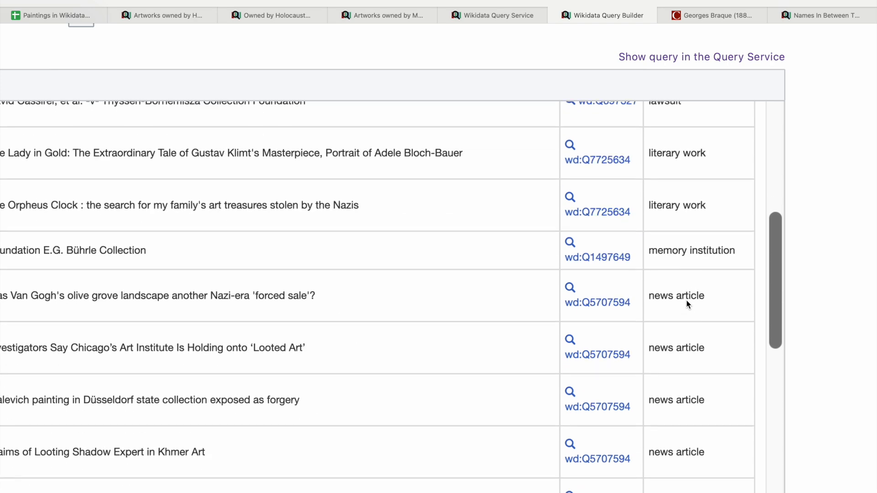
scroll(687, 301, up, 5)
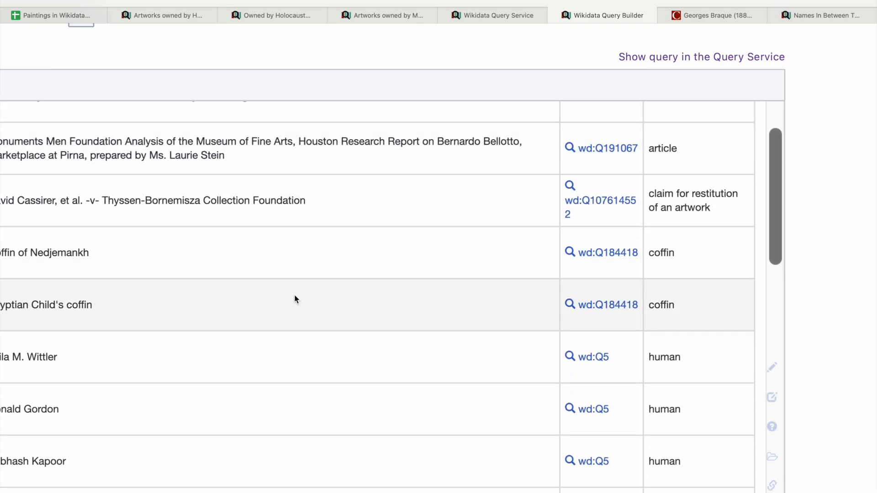
scroll(295, 296, left, 1)
scroll(293, 300, left, 1)
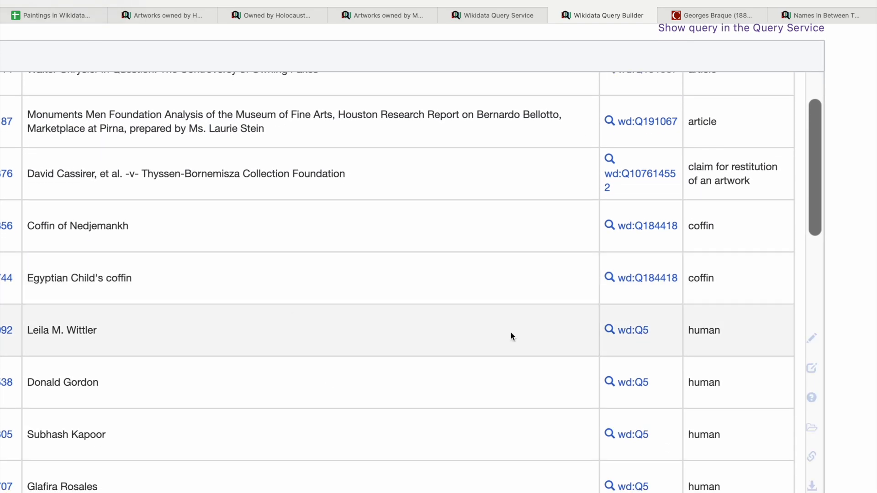
scroll(512, 337, down, 8)
scroll(500, 355, down, 12)
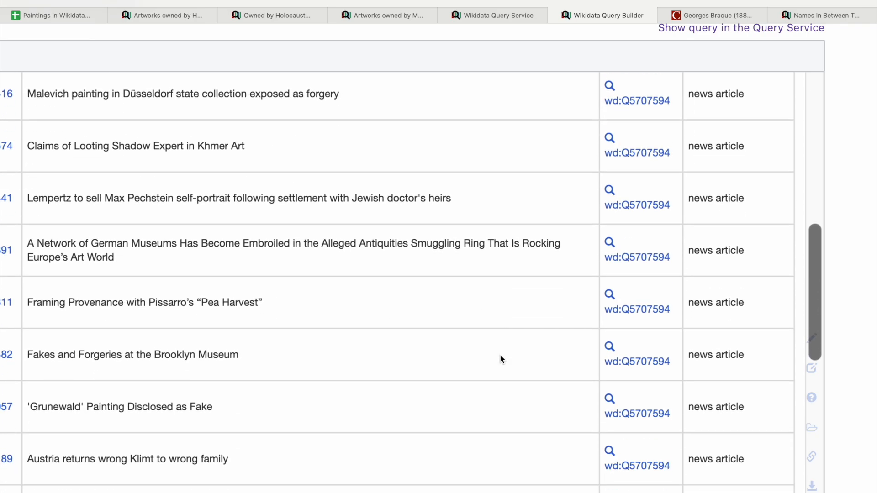
scroll(500, 355, down, 20)
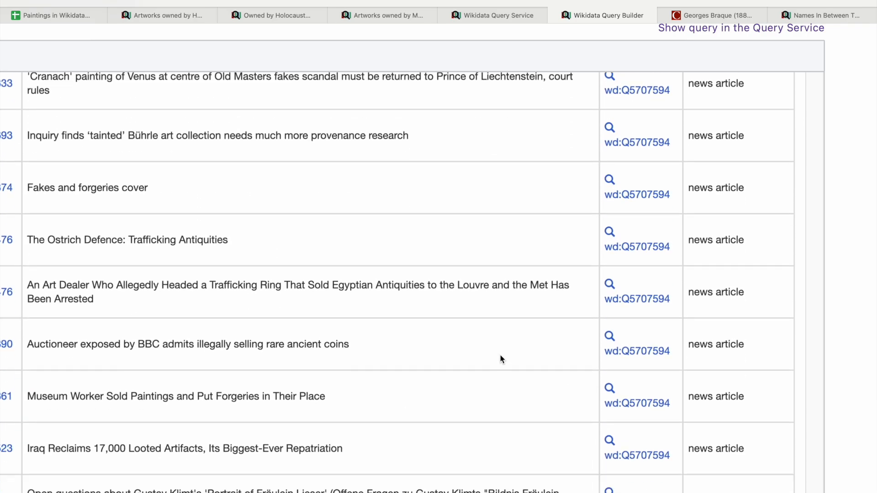
scroll(500, 355, down, 20)
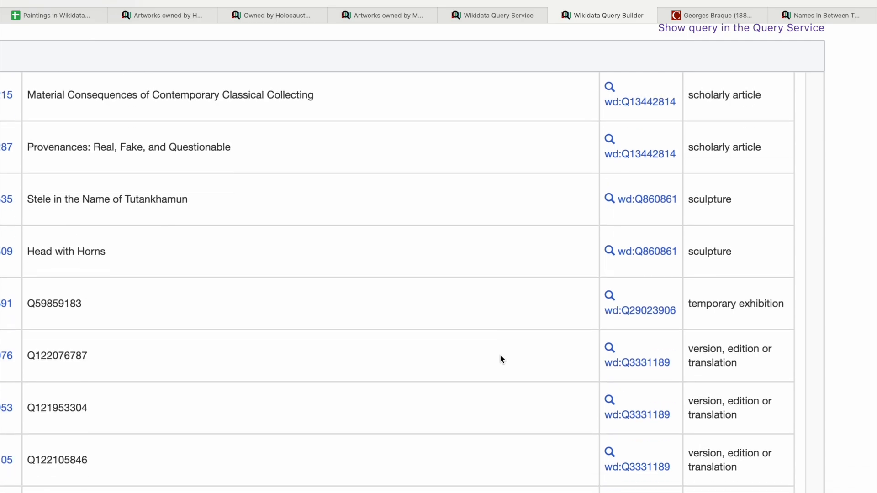
scroll(500, 355, up, 20)
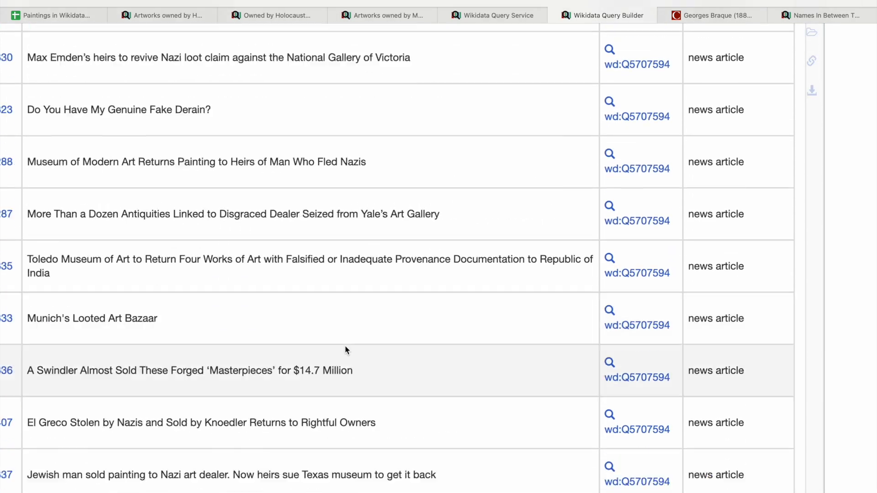
scroll(351, 346, up, 15)
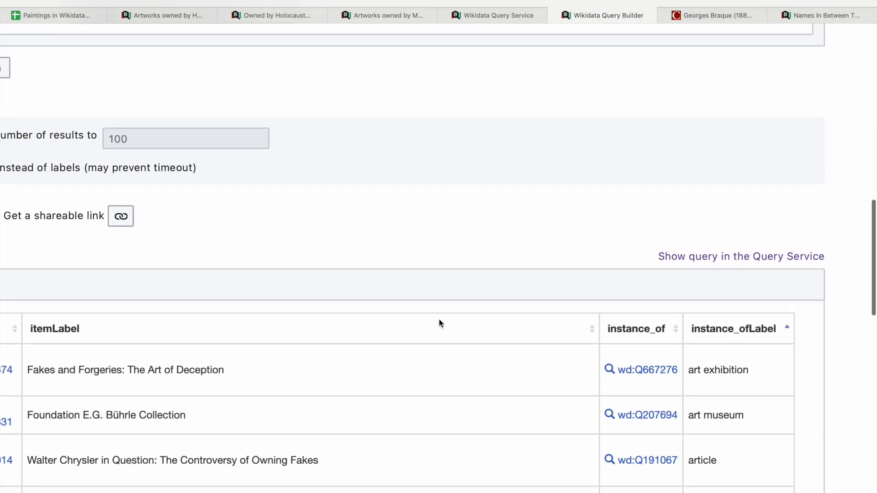
scroll(439, 315, left, 7)
scroll(430, 307, right, 5)
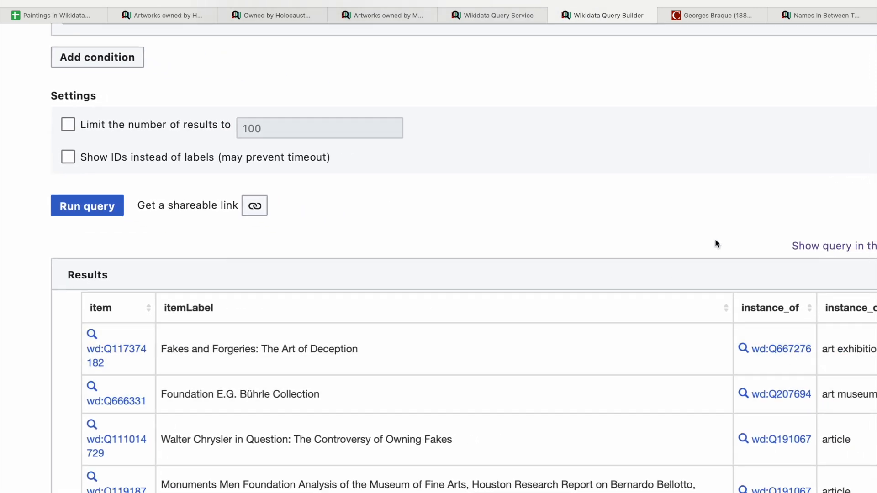
Open the erroneous provenance query with its instance of column for SPARQL editing in the Wikidata Query Service.
scroll(713, 221, right, 3)
scroll(713, 221, right, 6)
scroll(681, 345, down, 4)
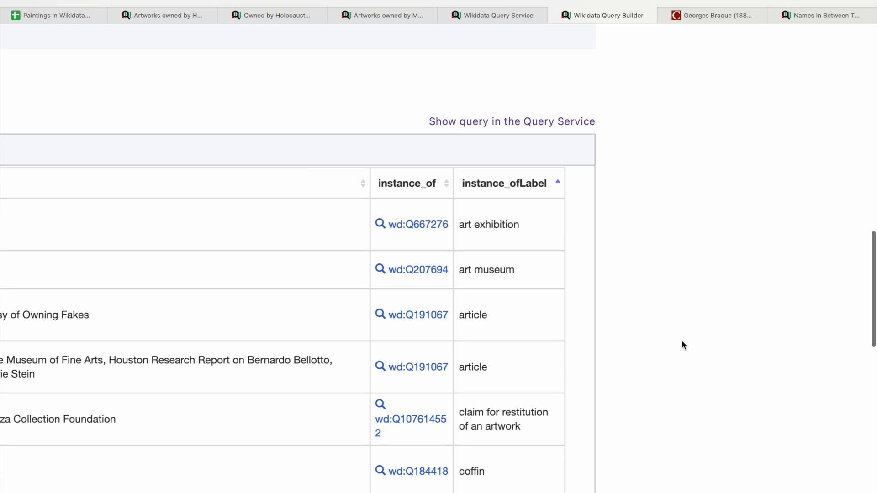
scroll(681, 341, down, 2)
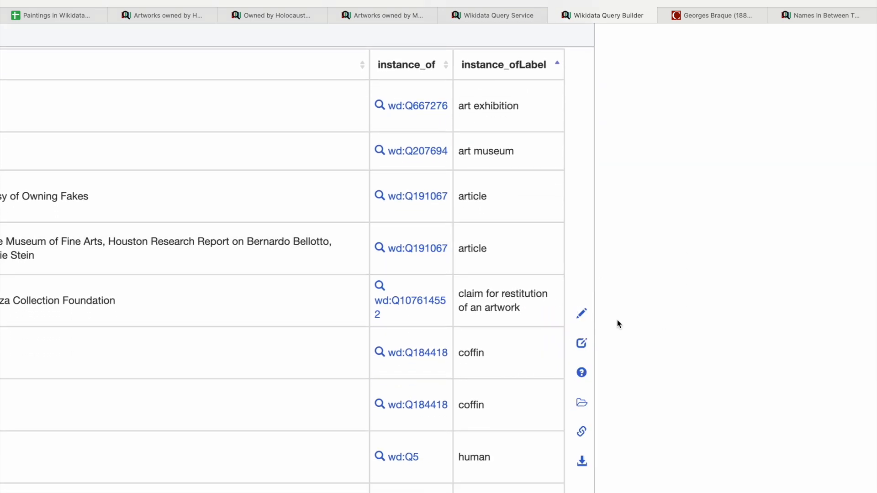
scroll(616, 340, down, 1)
mouse_move(578, 256)
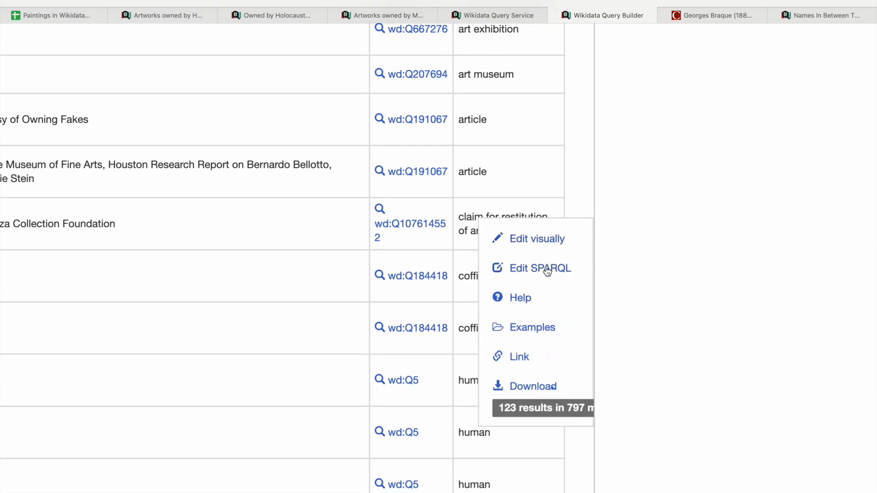
click(546, 268)
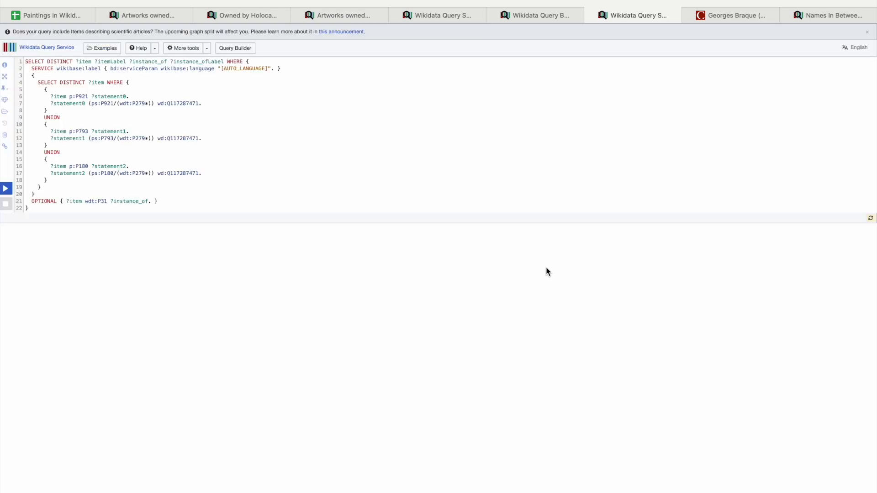
Run the SPARQL query, display its results as a graph and look over the network.
click(5, 190)
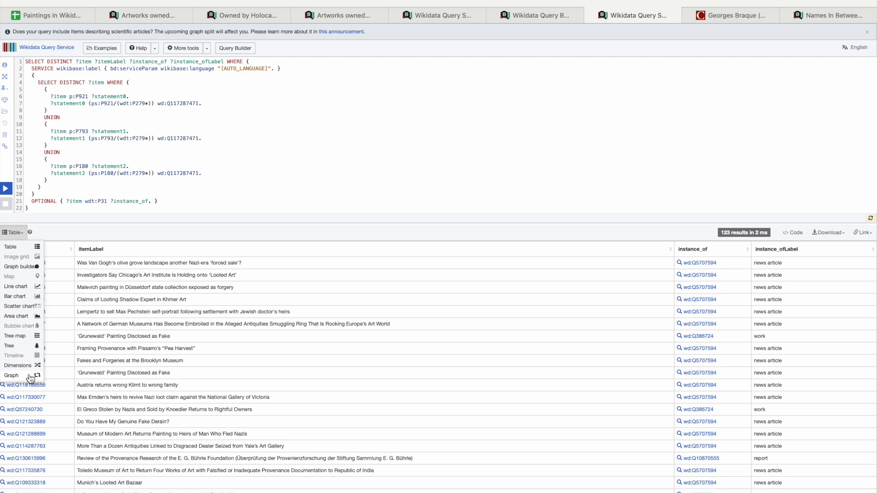
click(30, 376)
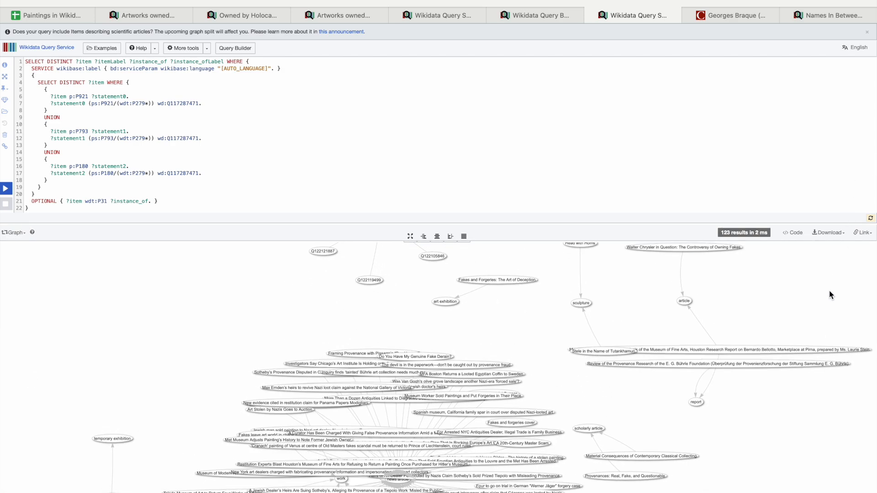
scroll(727, 183, down, 1)
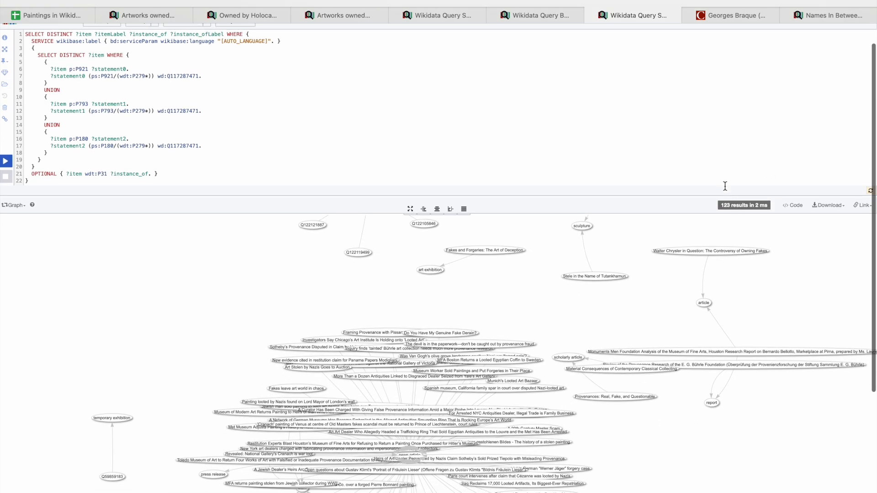
scroll(725, 186, down, 3)
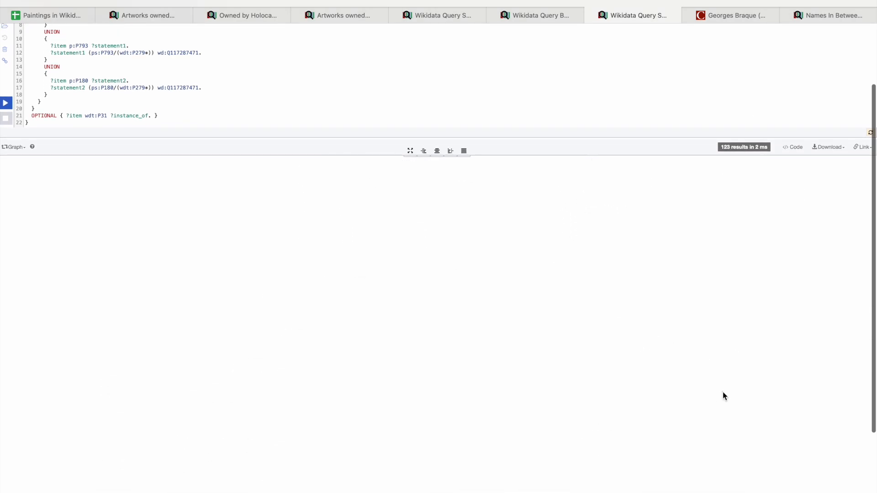
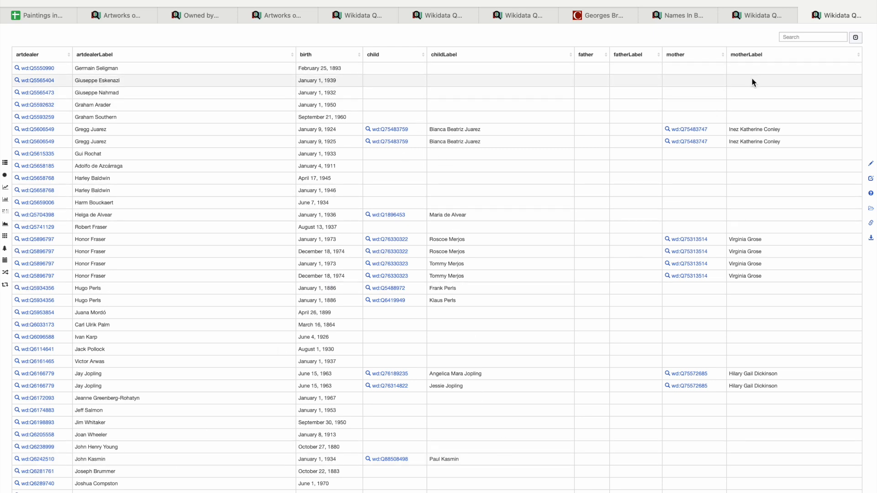
Switch to EntiTree from the presentation's link, search for Hugo Perls and display the art dealer's family tree.
right_click(565, 201)
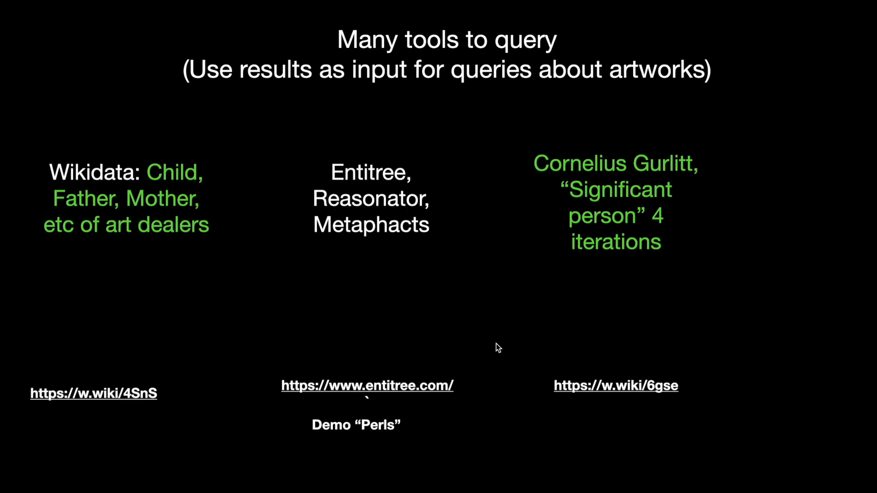
click(357, 386)
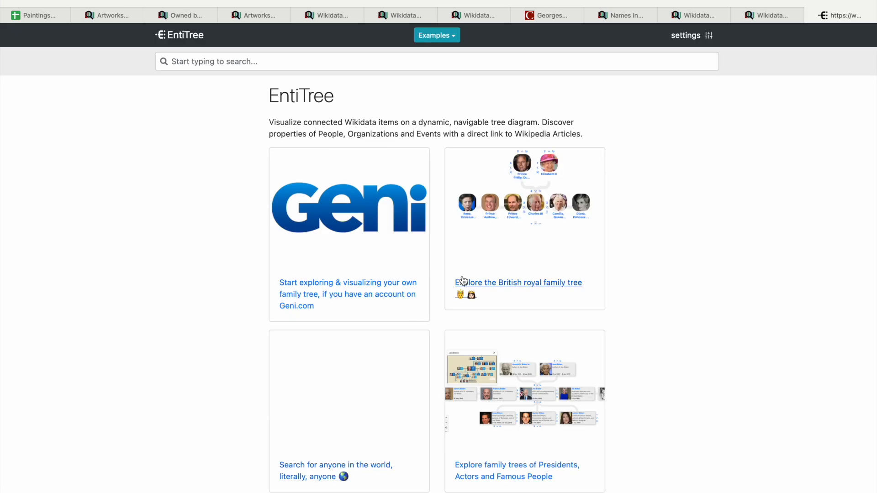
click(270, 61)
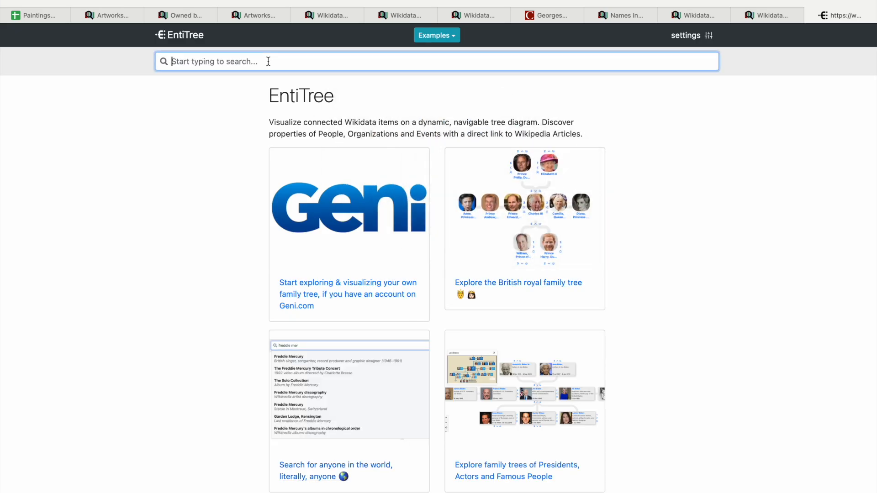
text(hugo perls)
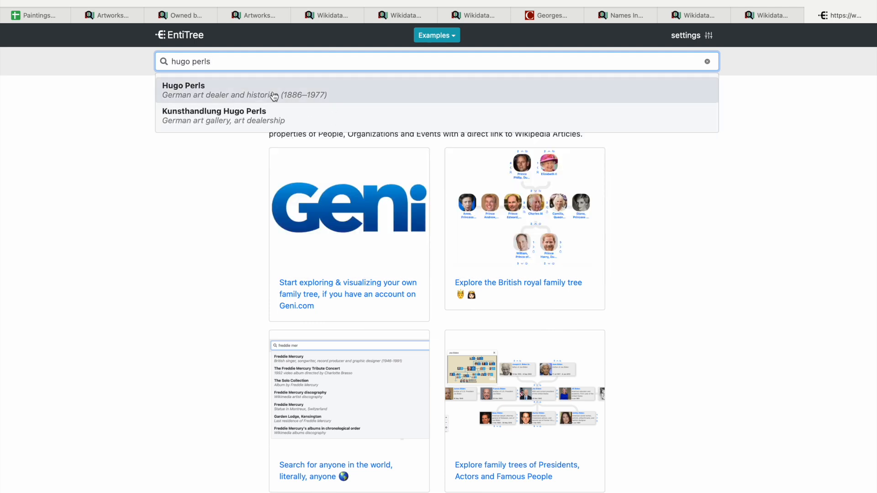
click(274, 96)
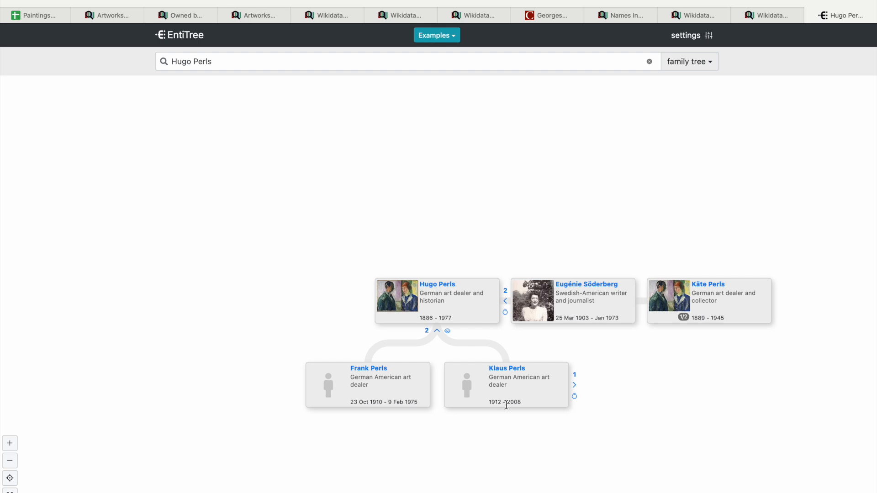
Expand Klaus Perls's spouse in the family tree and check Hugo Perls's depicted by relation.
click(574, 386)
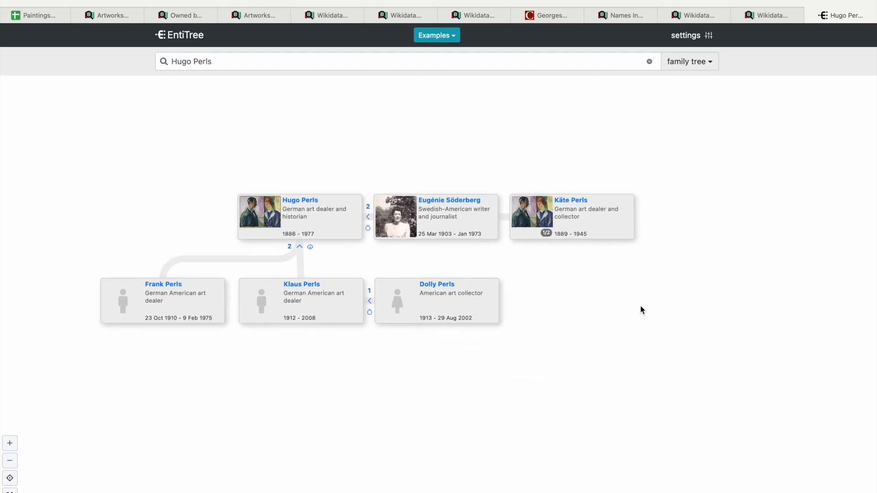
click(696, 65)
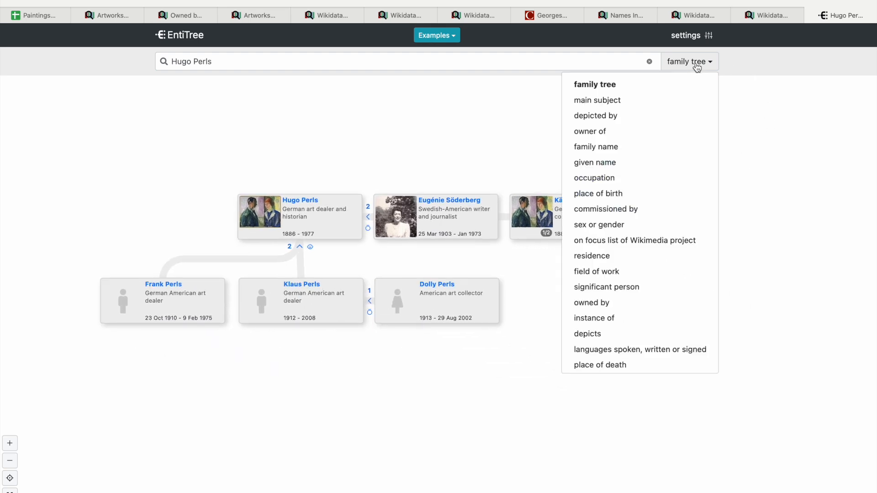
click(627, 117)
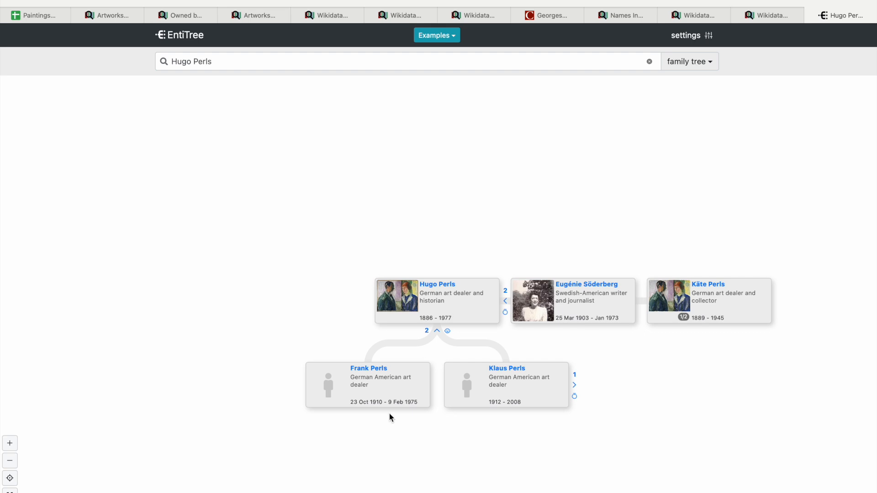
click(507, 369)
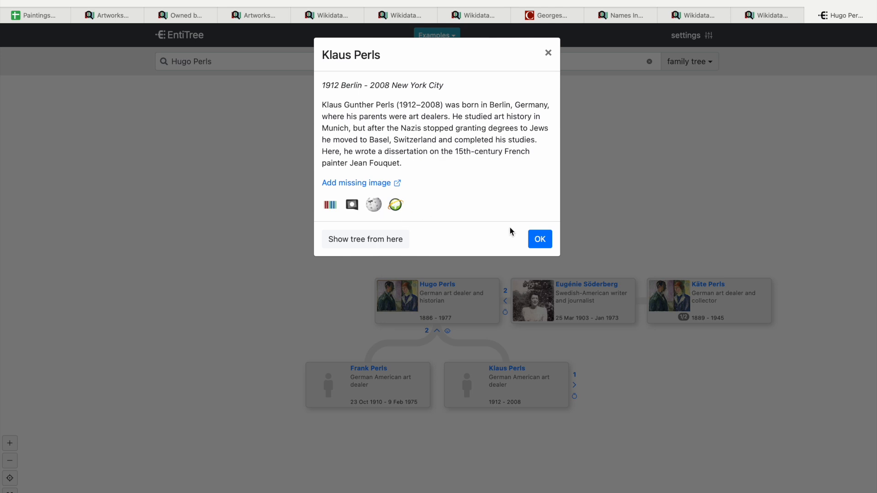
click(377, 246)
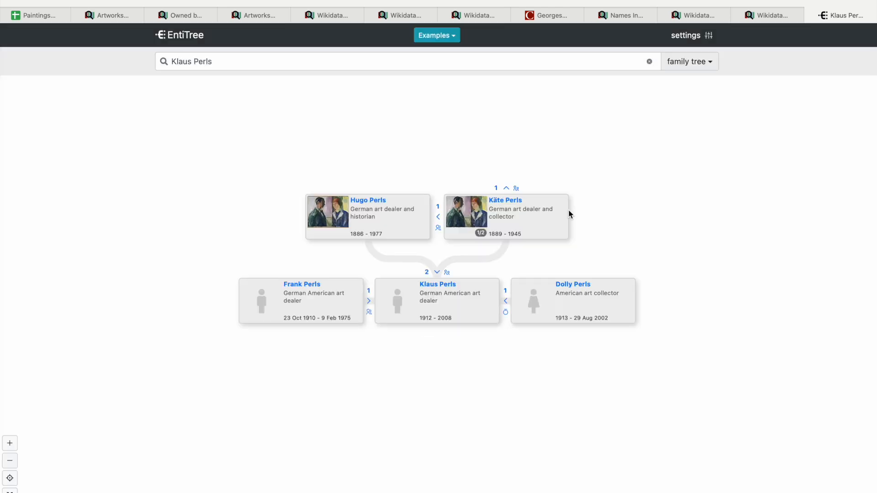
click(697, 69)
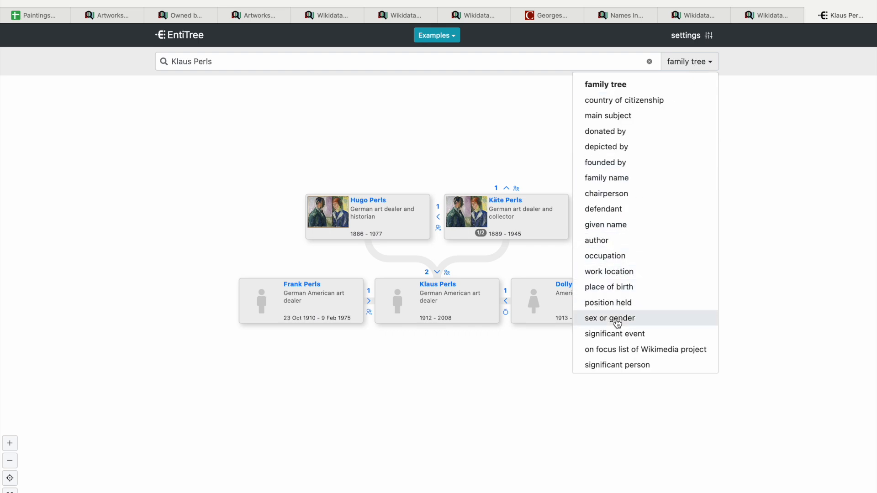
click(615, 335)
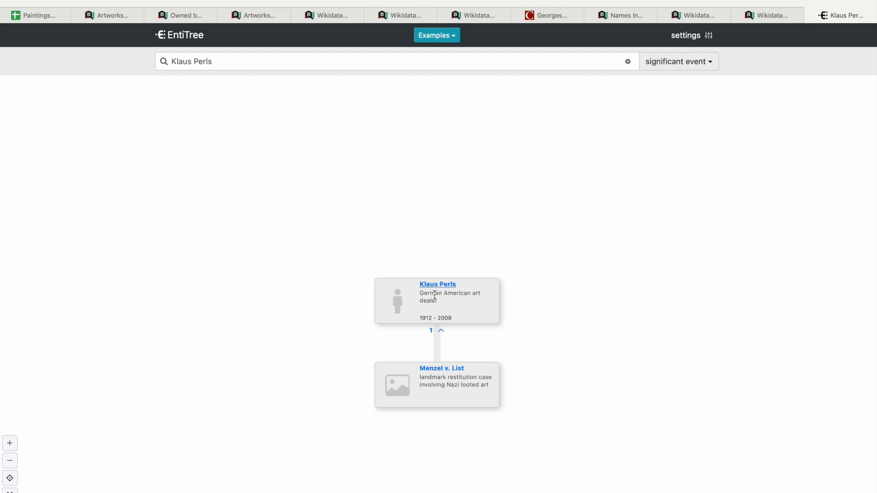
Return to the family tree view, redraw it starting from Frank Perls and display his depicted by relation.
click(676, 64)
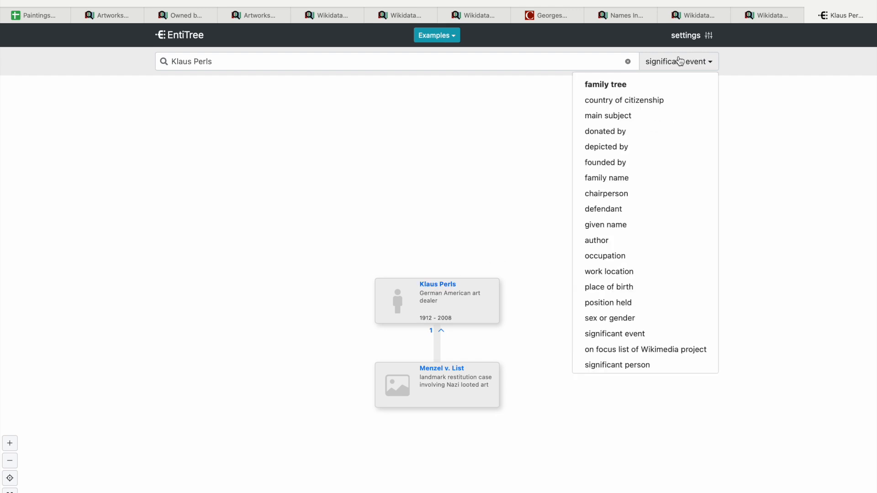
click(626, 85)
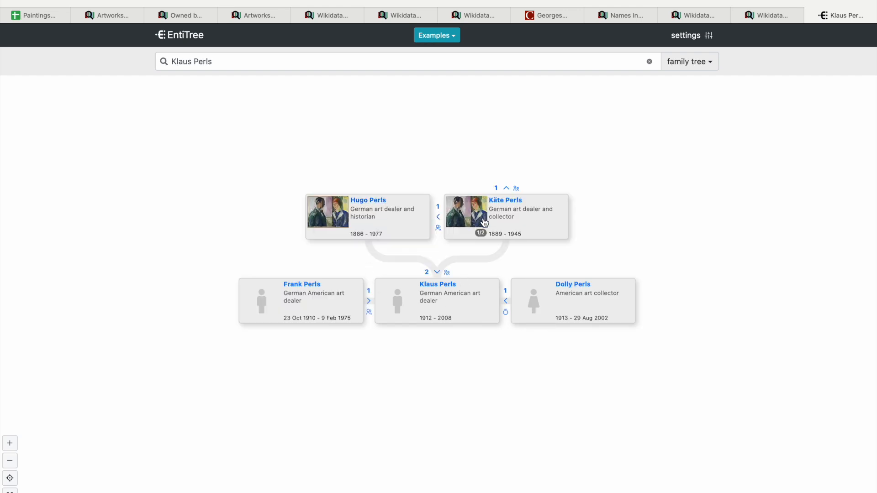
click(298, 284)
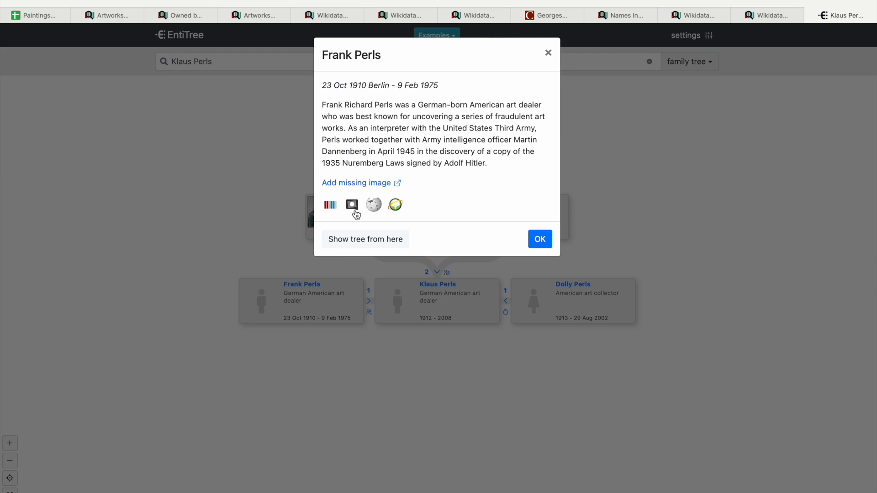
click(350, 244)
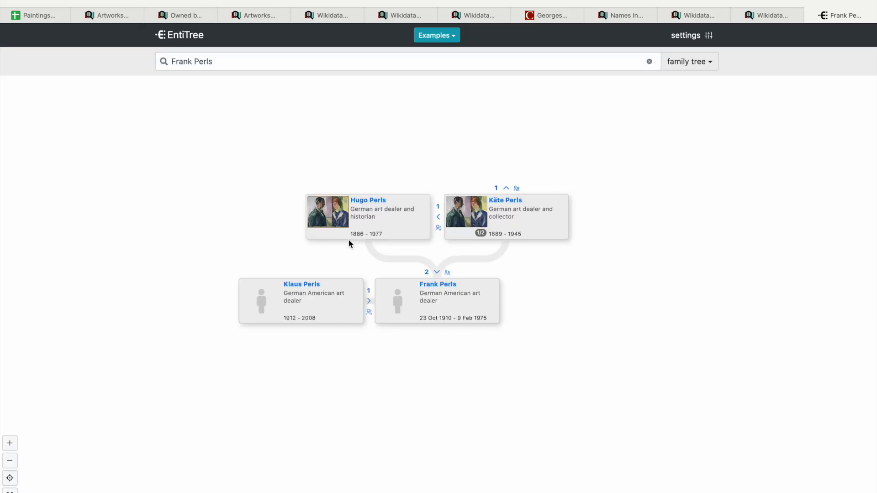
click(697, 63)
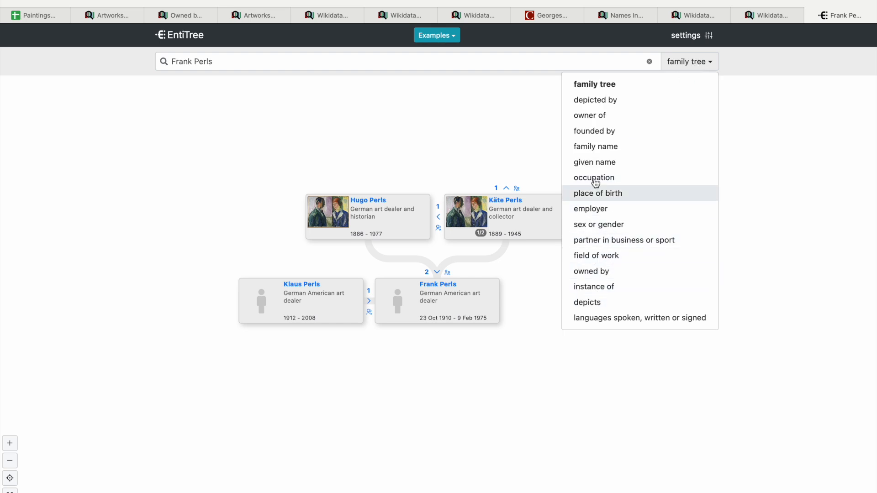
click(594, 100)
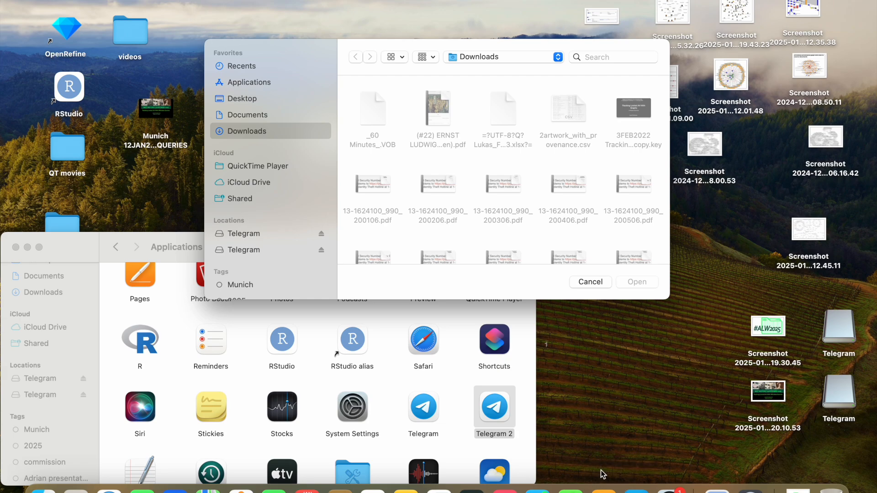
Return to the presentation, open the Cornelius Gurlitt significant person query with 4 iterations and look over its network graph.
click(537, 489)
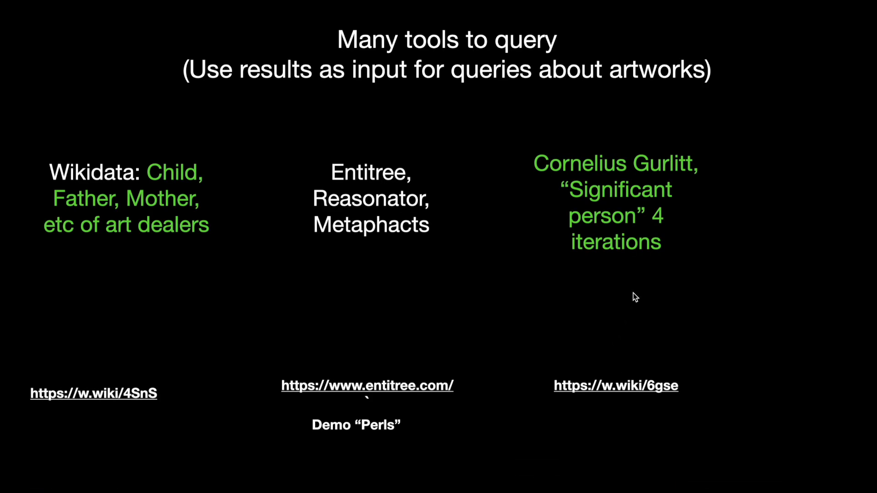
click(621, 387)
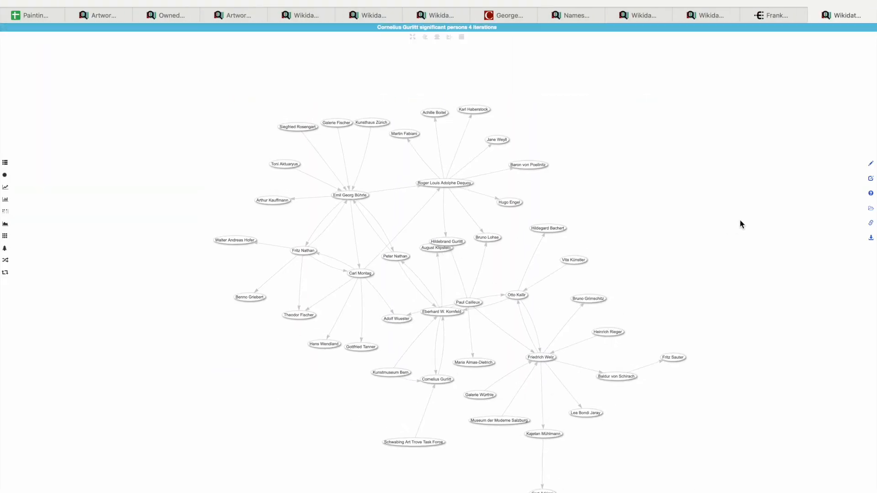
drag(736, 216, 665, 190)
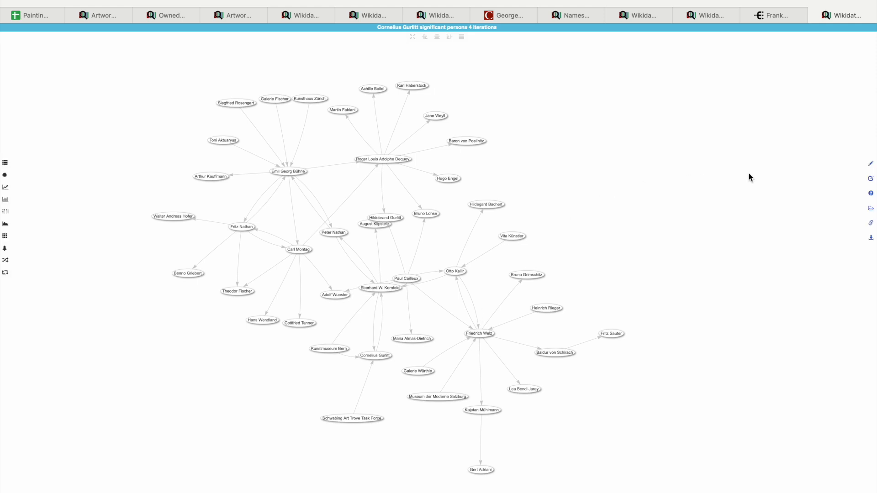
mouse_move(864, 179)
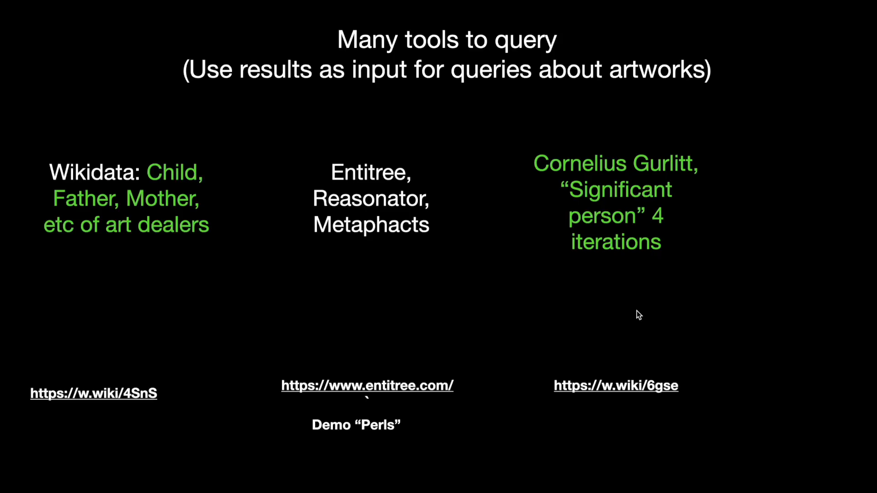
Open the Library of Queries spreadsheet from the presentation's next slide and look through its query descriptions and short links.
key(Right)
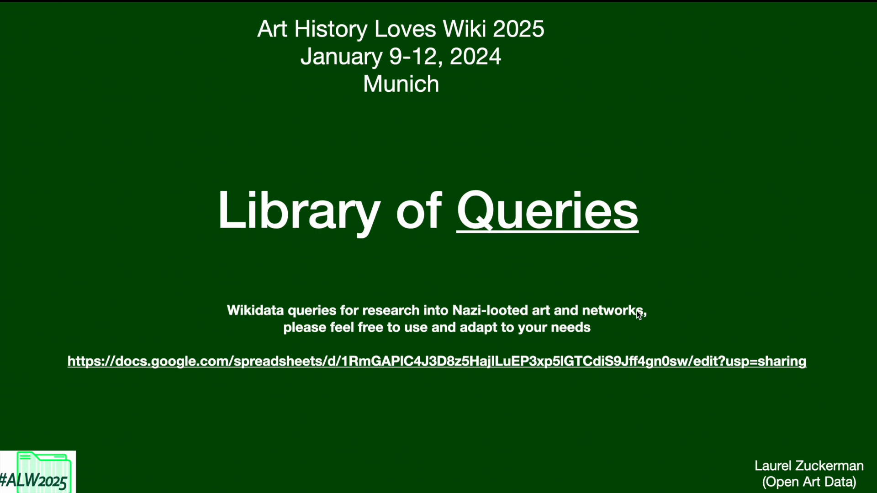
click(576, 223)
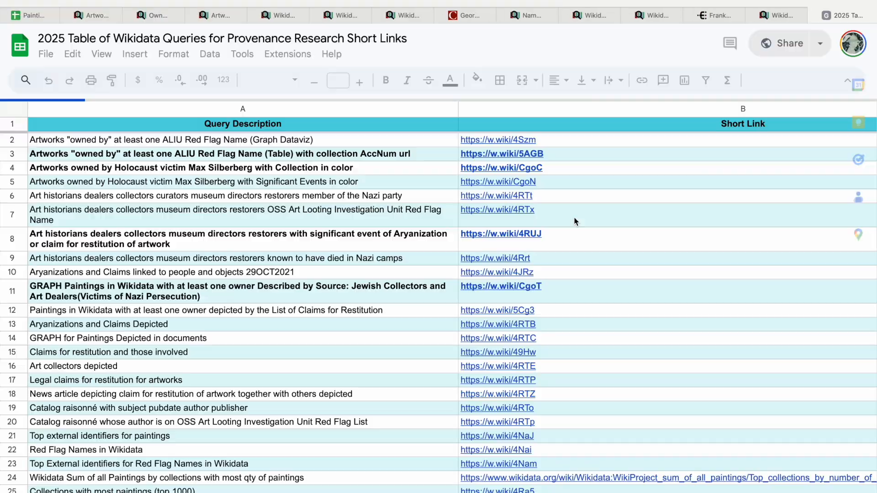
scroll(361, 407, down, 15)
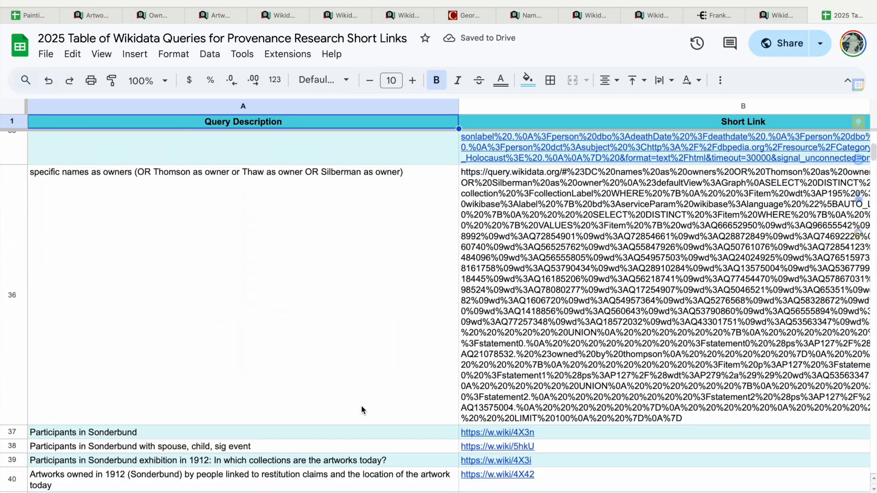
scroll(362, 406, down, 10)
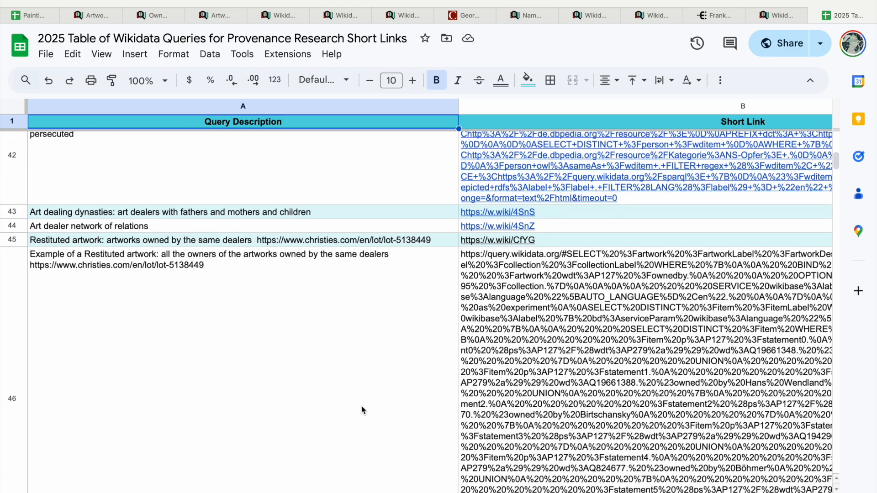
scroll(361, 410, down, 15)
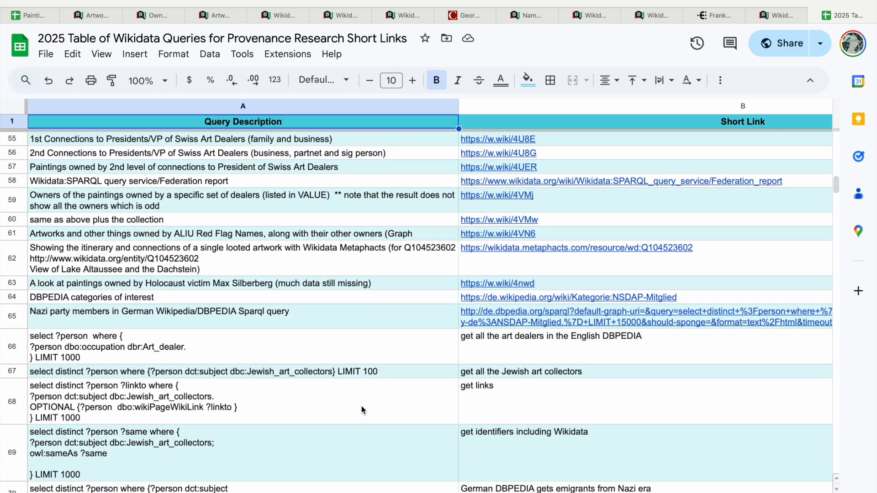
scroll(362, 410, down, 6)
scroll(362, 410, down, 6)
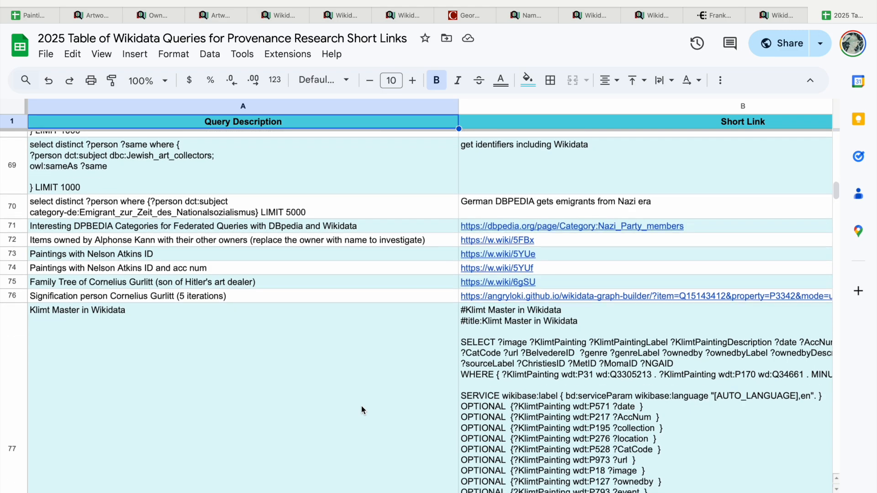
scroll(362, 407, up, 20)
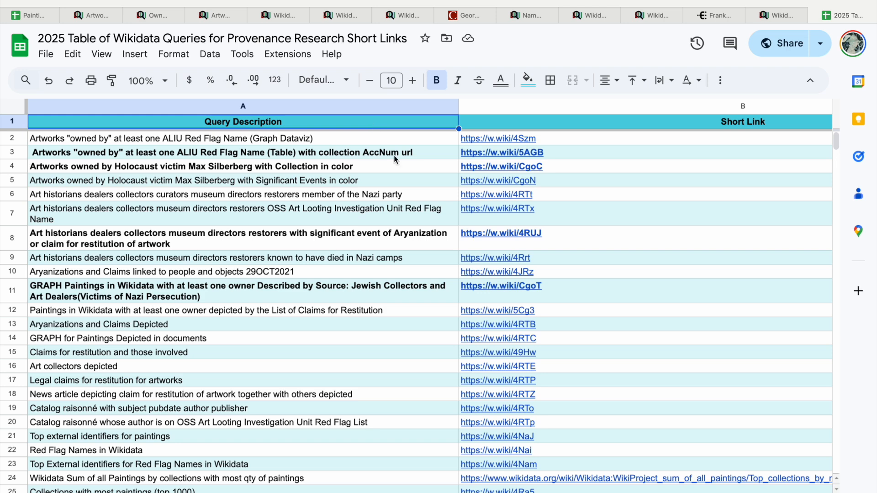
Open the query for art historians, dealers and collectors with a significant event of Aryanization or claim for restitution of artwork.
mouse_move(481, 144)
mouse_move(487, 236)
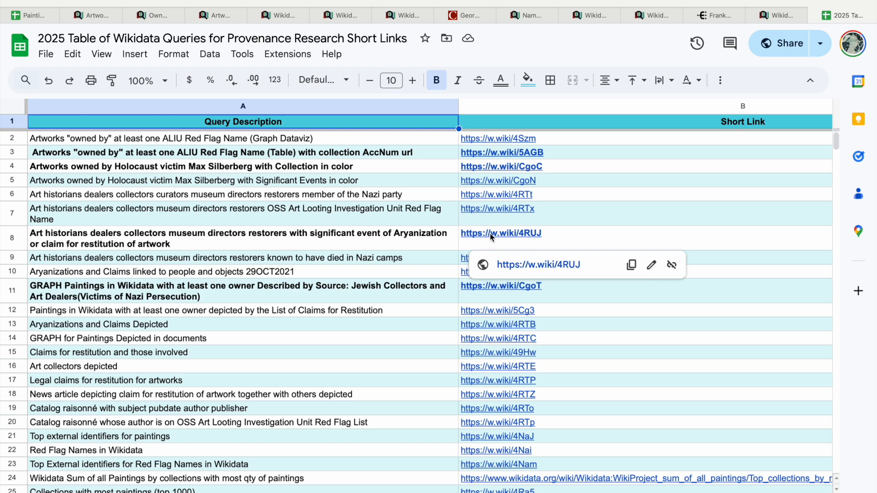
click(490, 234)
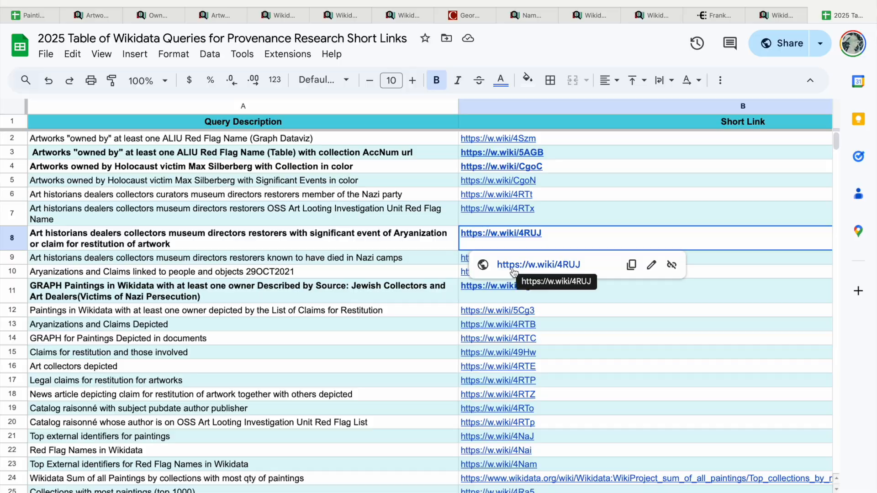
click(513, 268)
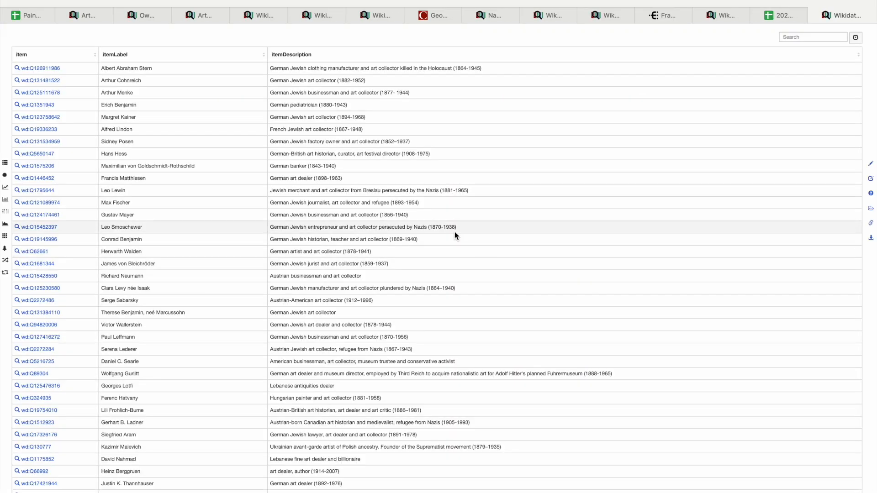
Look through the people linked to Aryanization or restitution claims and open their query for SPARQL editing in the Wikidata Query Service.
scroll(438, 371, down, 10)
scroll(438, 372, down, 20)
scroll(439, 375, down, 20)
scroll(438, 374, down, 9)
scroll(452, 285, down, 2)
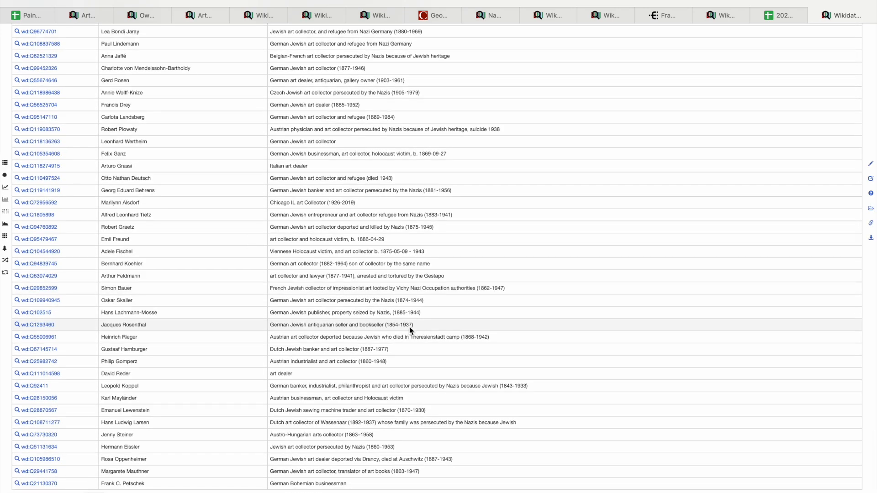
scroll(238, 368, up, 20)
scroll(238, 367, up, 20)
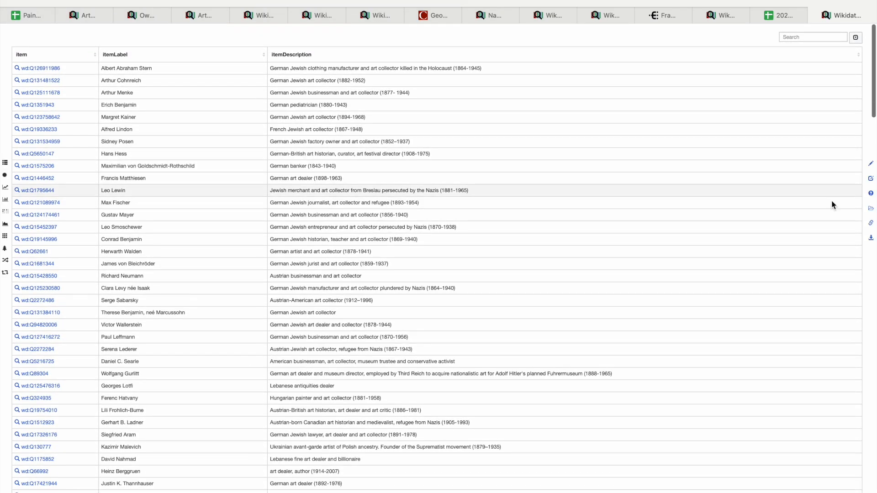
mouse_move(861, 192)
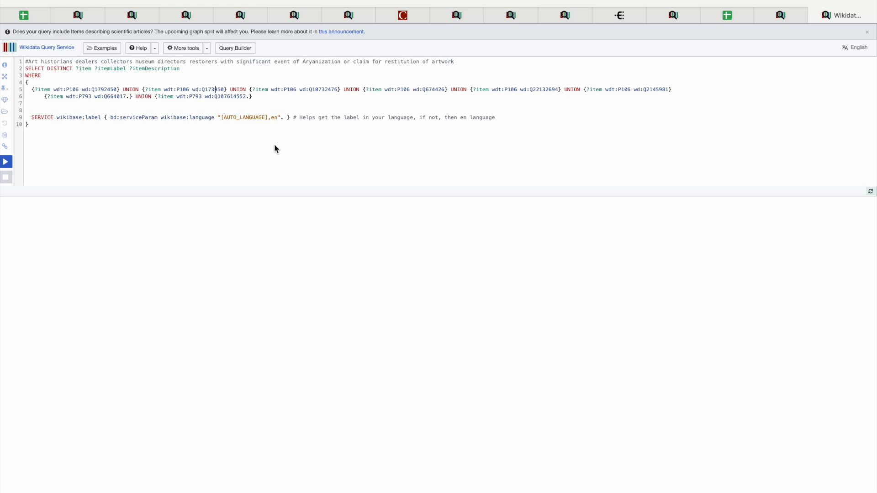
Return to the Keynote presentation and advance past the Library of Queries slides to the ChatGPT40 Dataviz slide.
key(ctrl+Left)
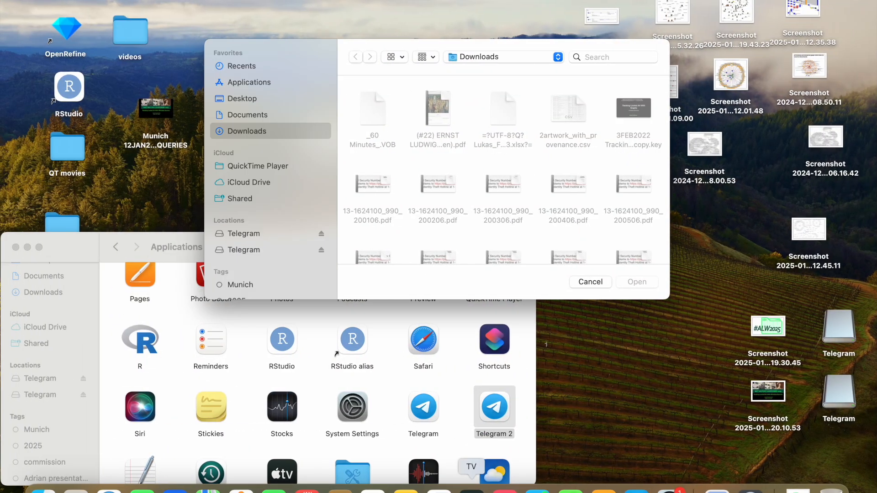
click(537, 491)
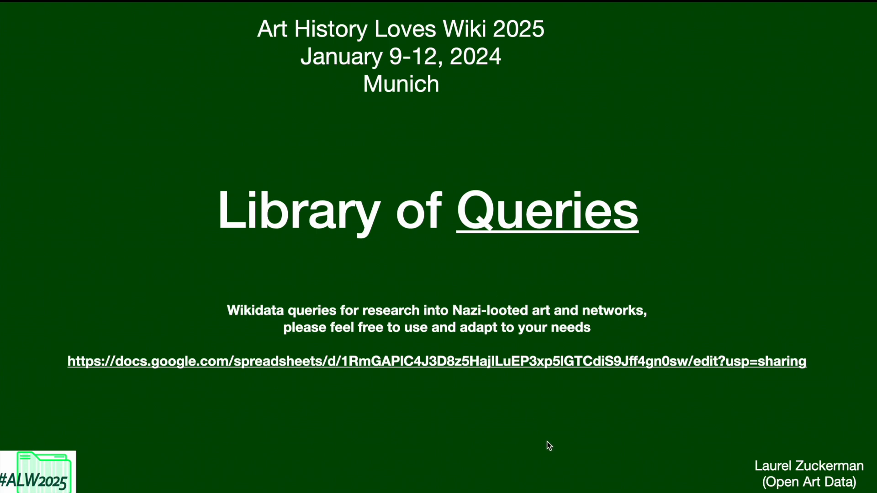
key(Right)
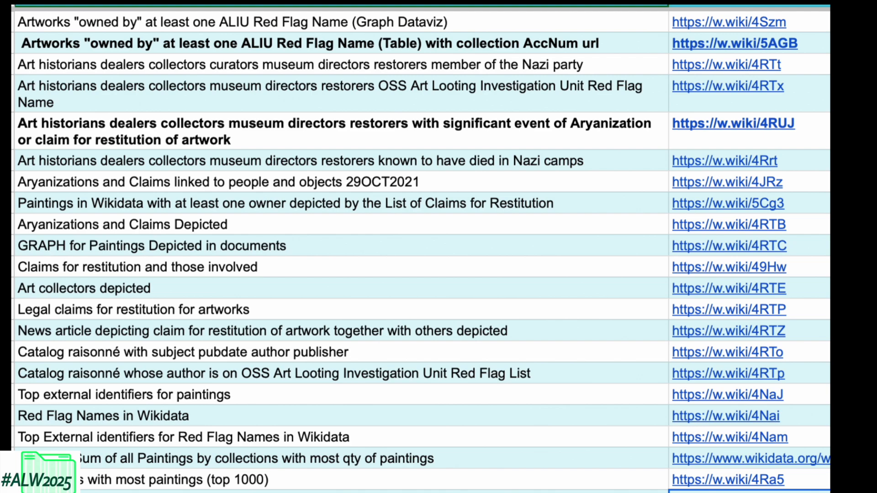
key(Right)
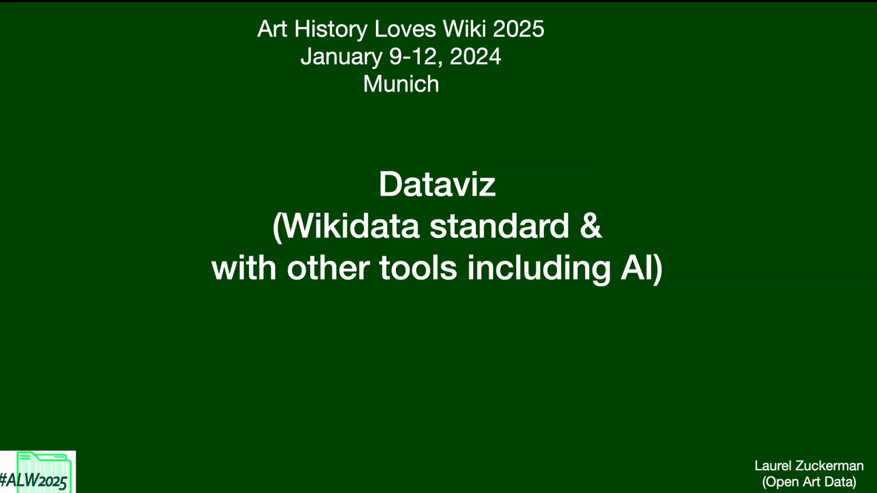
key(Right)
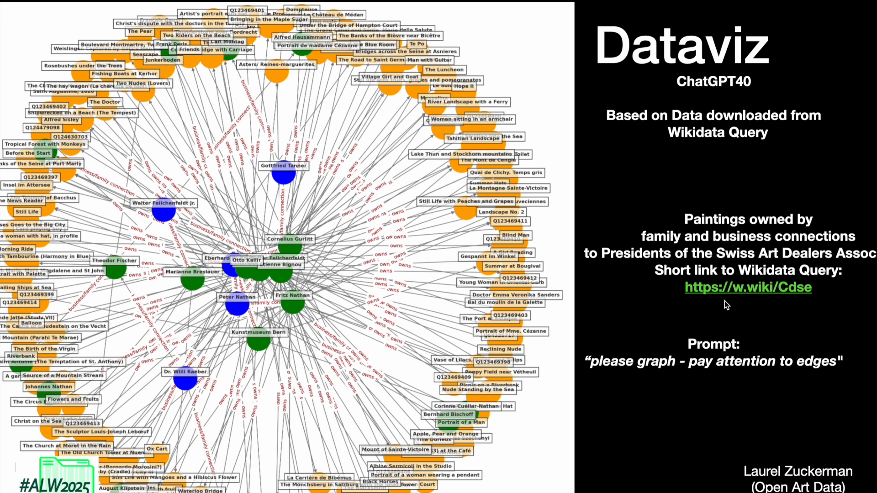
Open the linked Wikidata query for paintings owned by connections of Swiss Art Dealers Association presidents and run it.
click(729, 289)
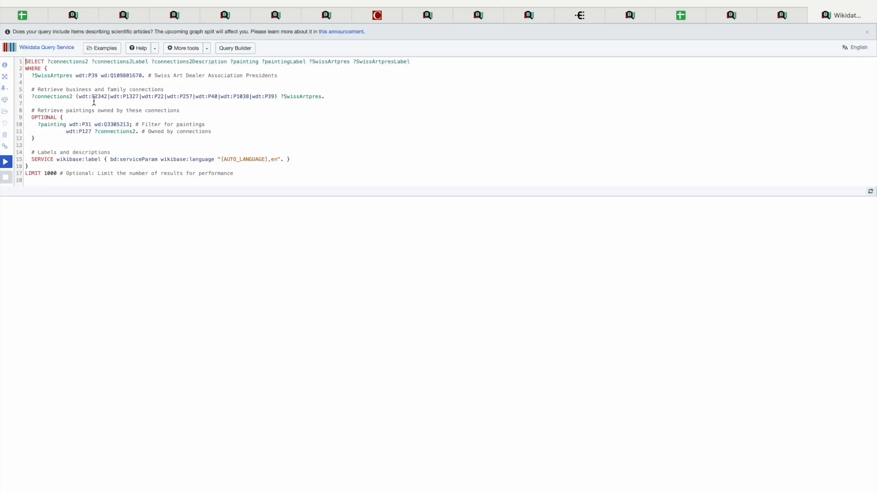
mouse_move(99, 96)
click(8, 163)
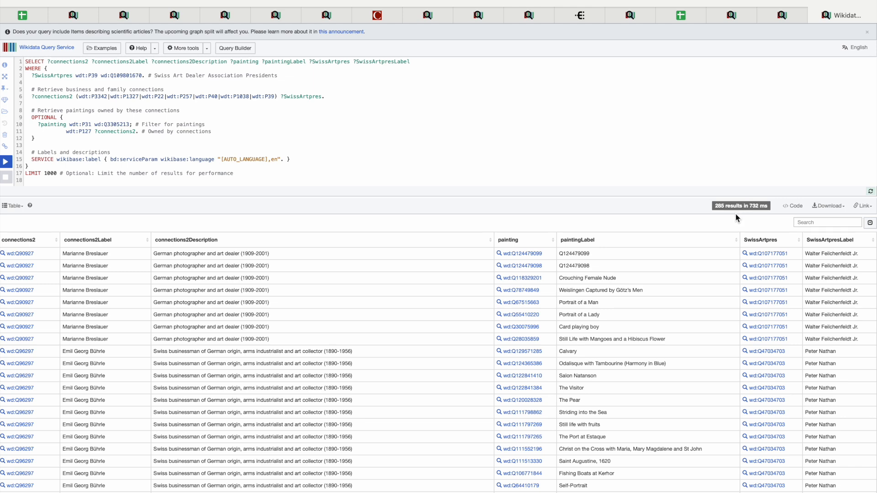
Display the query results as a graph, examine the links between owners and paintings, and return to the Keynote presentation.
click(13, 206)
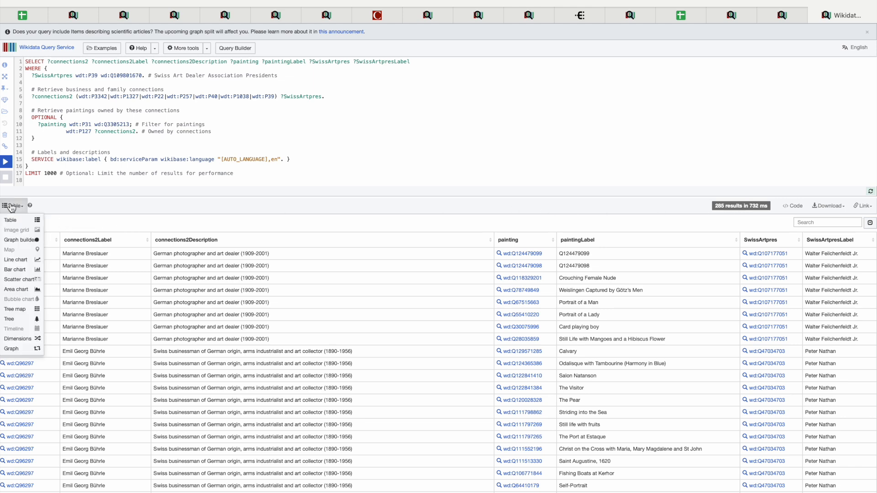
click(14, 349)
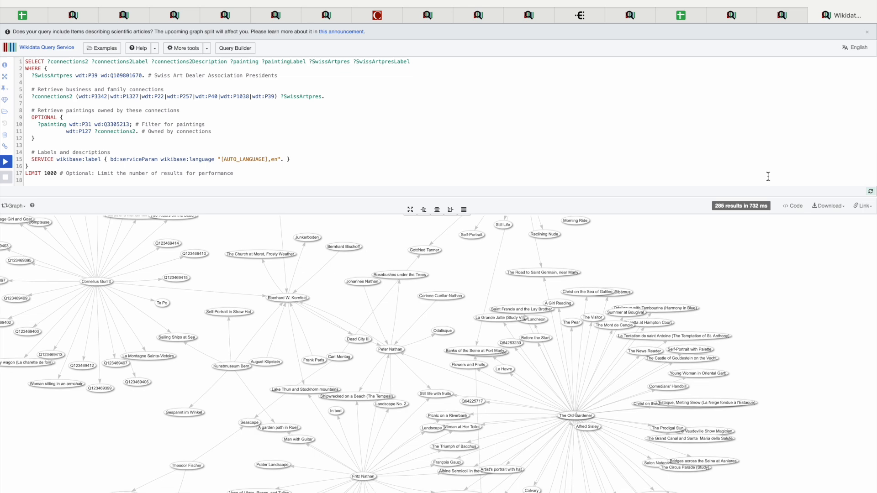
drag(784, 273, 794, 209)
drag(794, 315, 801, 252)
mouse_move(815, 295)
mouse_down()
mouse_move(817, 255)
mouse_move(828, 297)
mouse_up()
key(ctrl+Left)
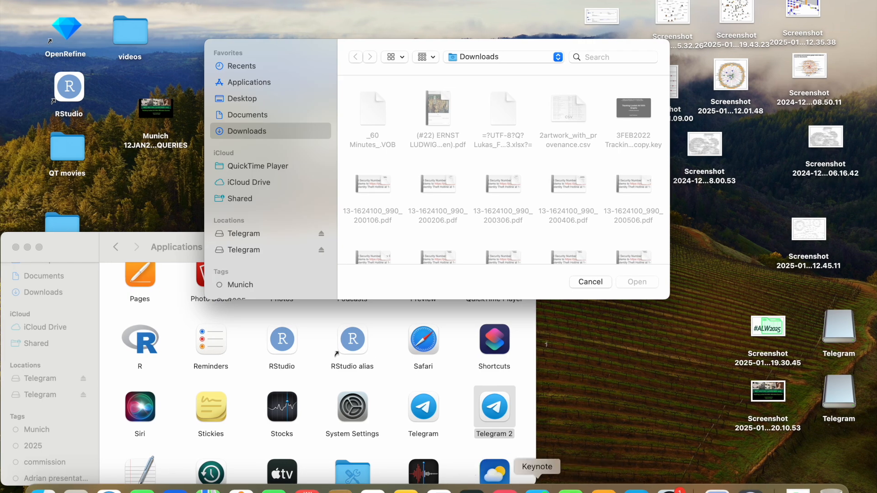
click(537, 488)
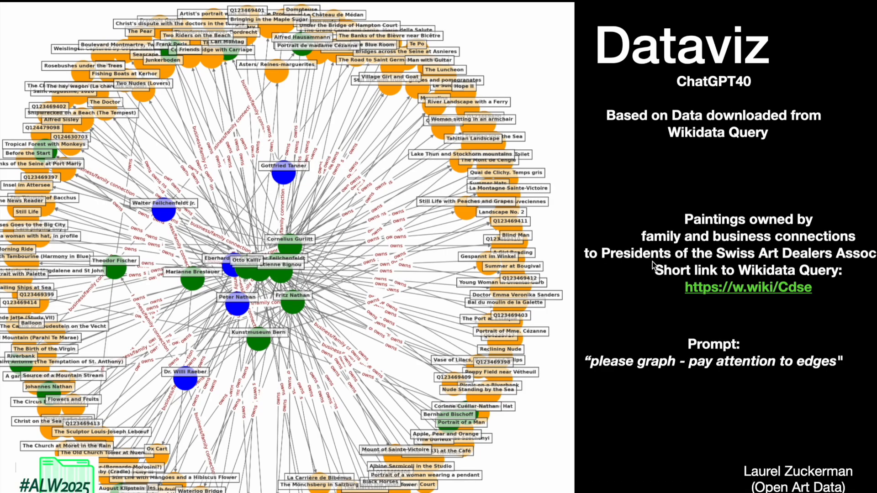